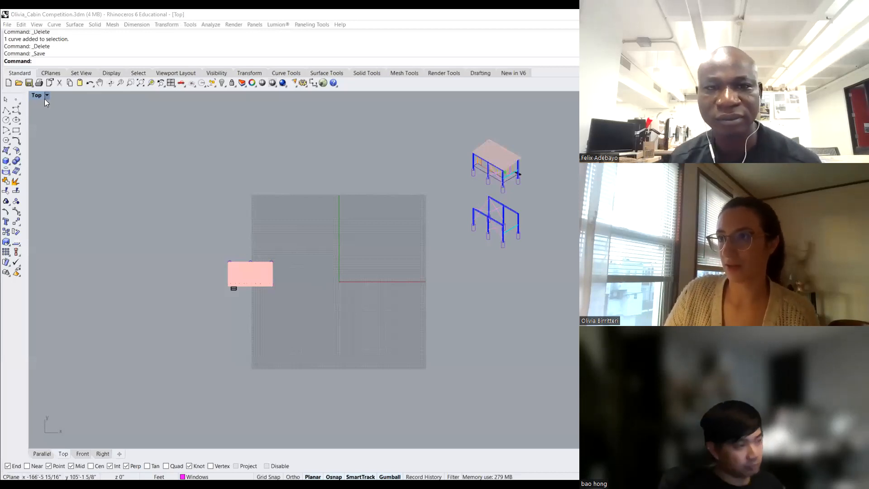
# - Examine the cabin's 3D model in the parallel view and its two flattened axonometric drawings in the top view
pyautogui.scroll(3, 274, 246)
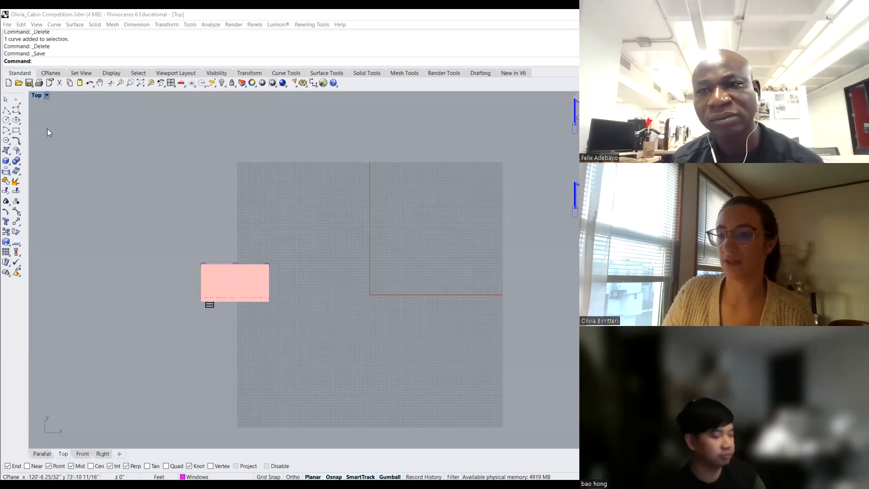
pyautogui.click(40, 453)
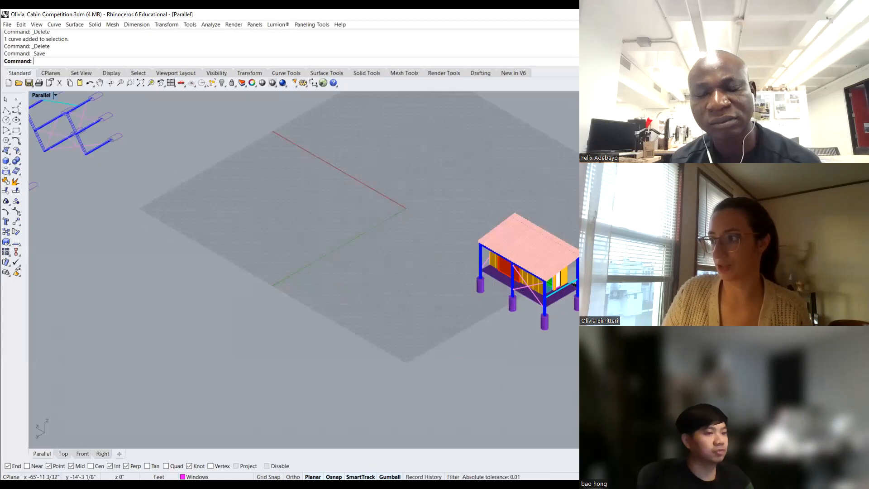
pyautogui.scroll(-1, 453, 343)
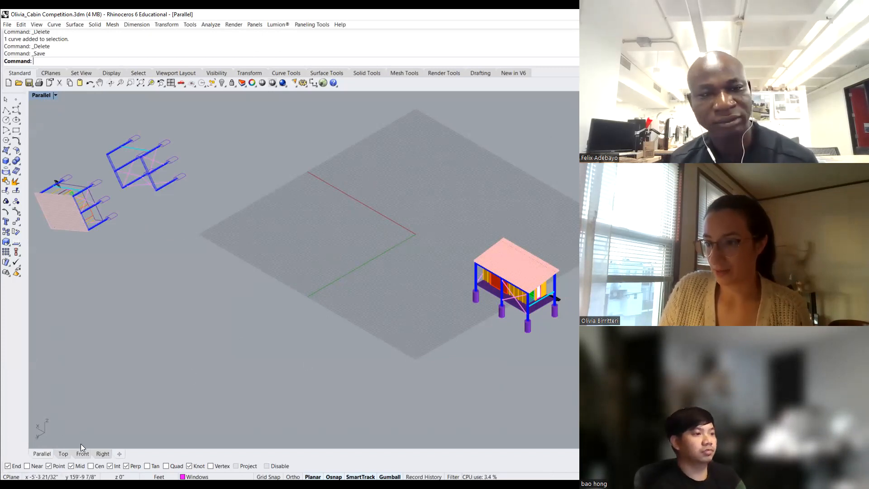
pyautogui.click(64, 454)
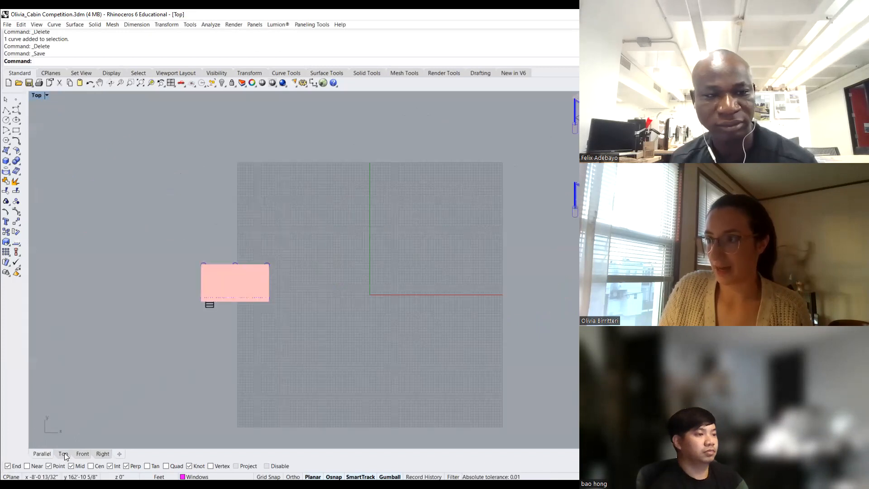
pyautogui.scroll(-3, 193, 360)
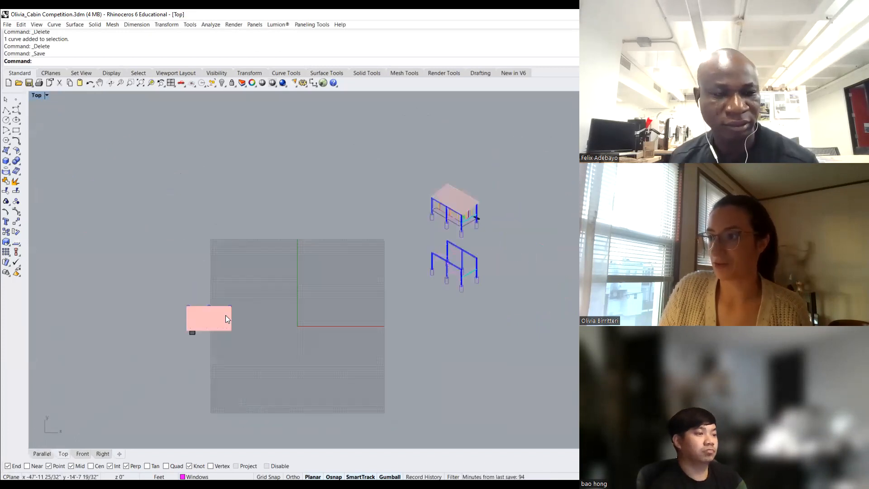
pyautogui.scroll(3, 491, 248)
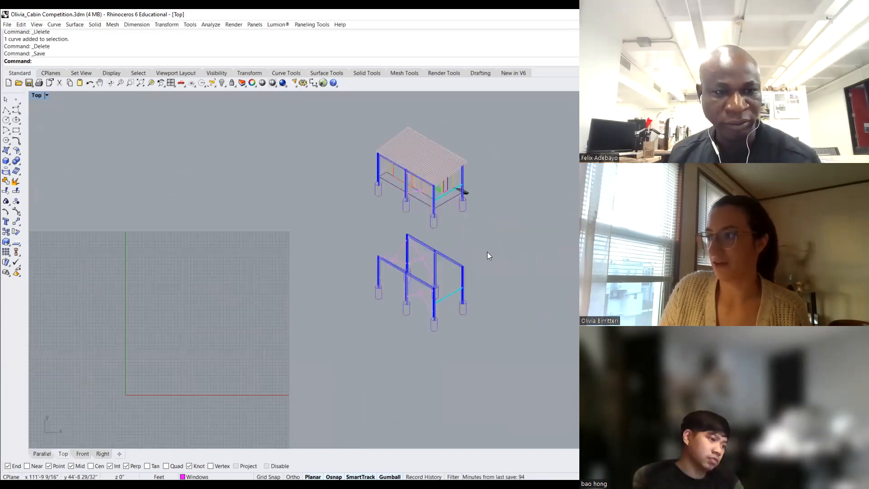
pyautogui.moveTo(513, 357); pyautogui.dragTo(311, 110)
pyautogui.click(500, 257)
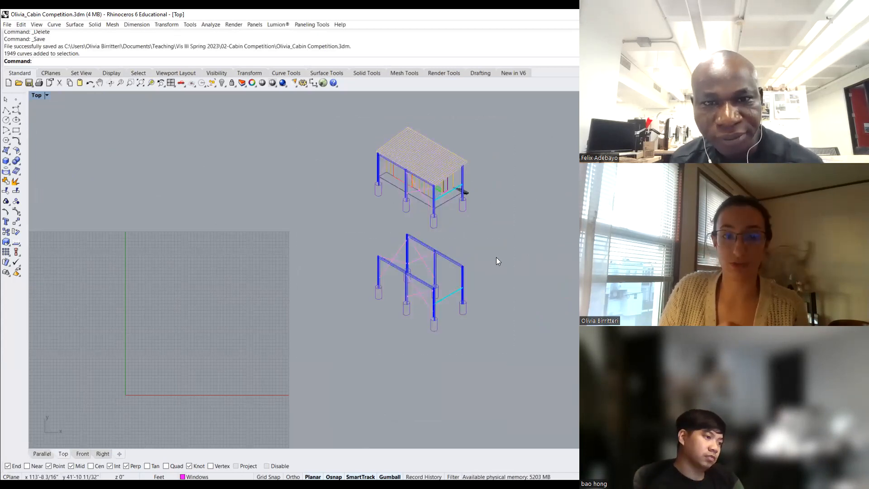
pyautogui.scroll(4, 442, 188)
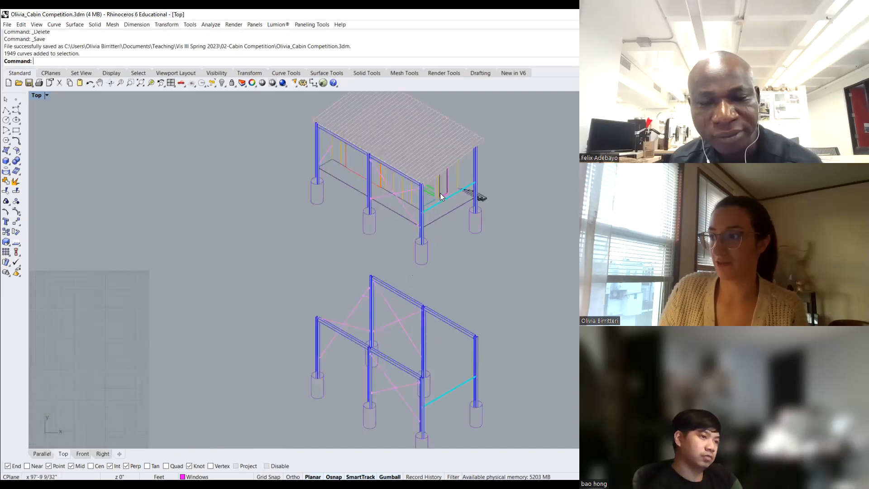
pyautogui.scroll(-2, 434, 231)
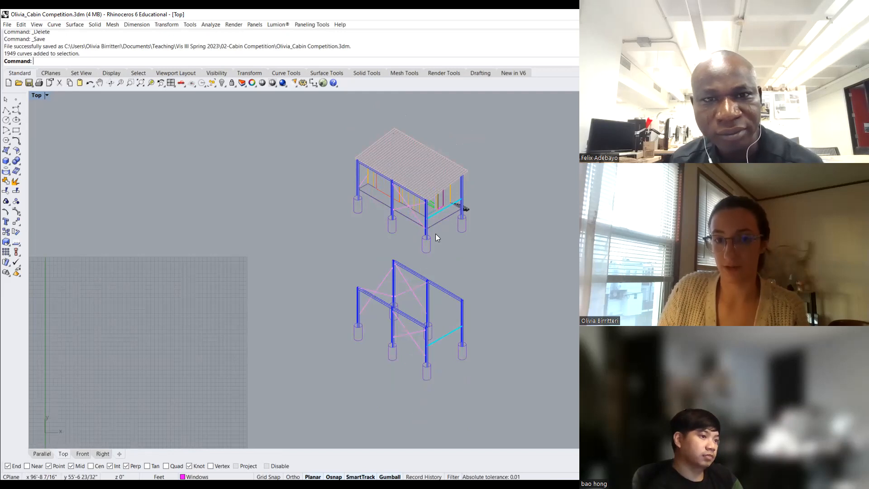
pyautogui.scroll(-3, 480, 234)
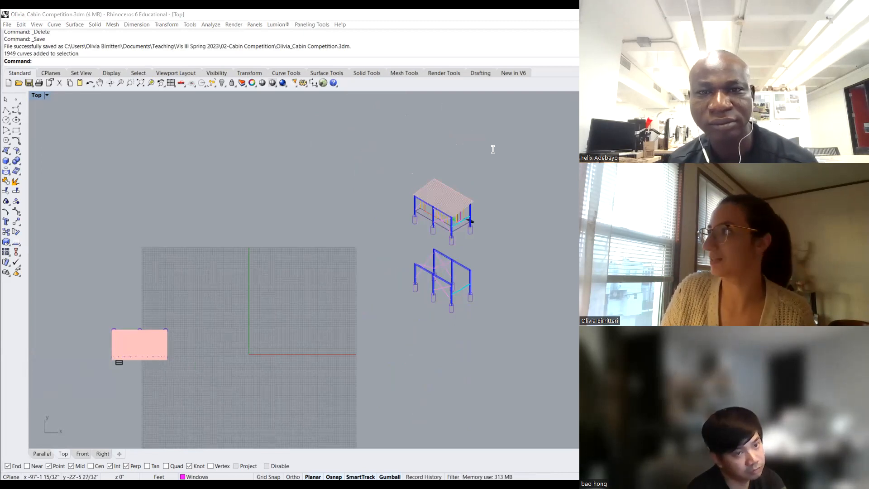
# - Annotate the area beside the axonometric drawings with a two-line blue note starting with "str" and "Fur", and clear the note
pyautogui.click(564, 123)
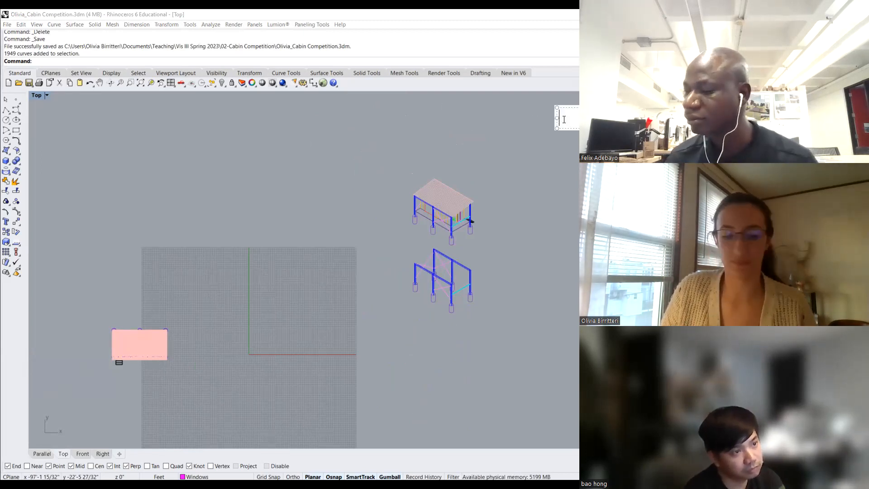
pyautogui.write('str')
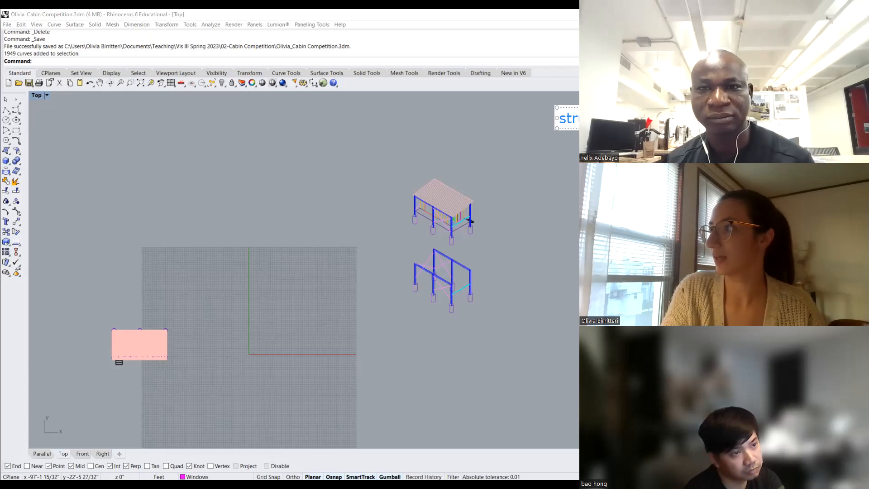
pyautogui.press('Return')
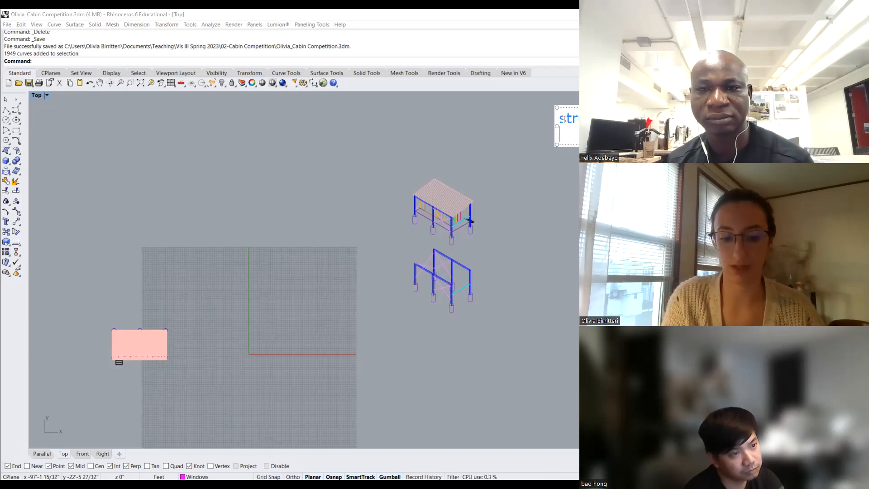
pyautogui.write('Fur')
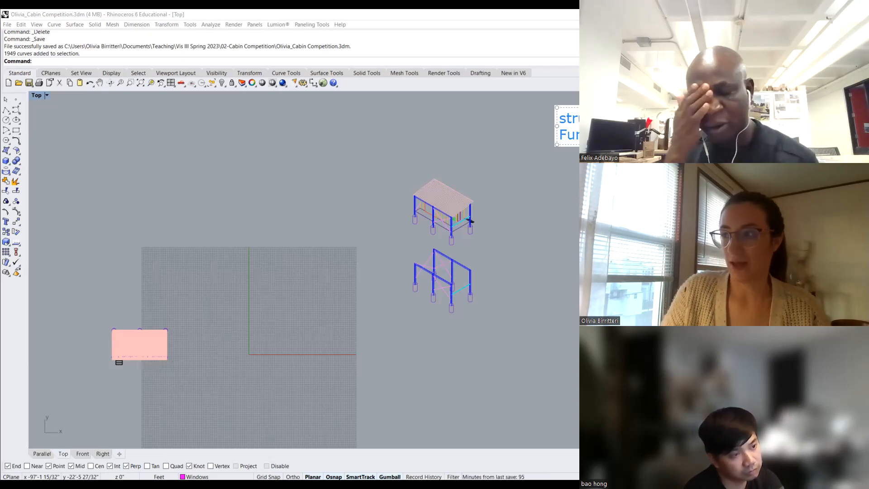
pyautogui.click(556, 104)
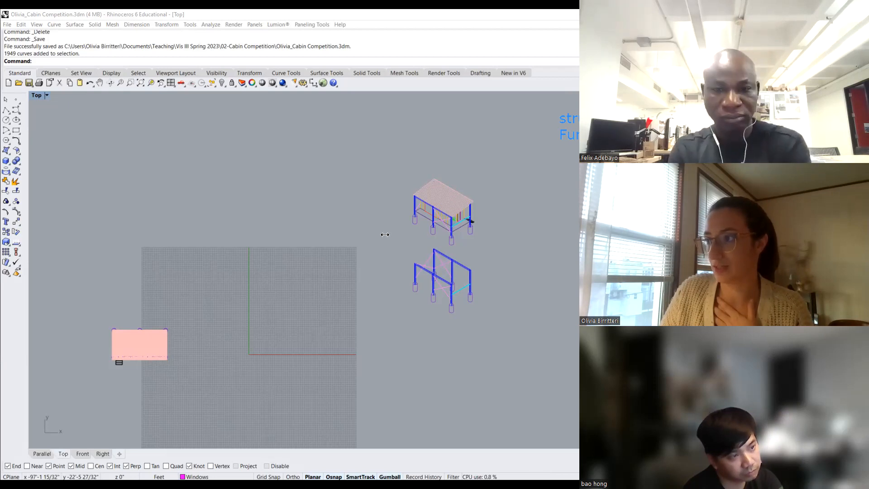
pyautogui.click(398, 235)
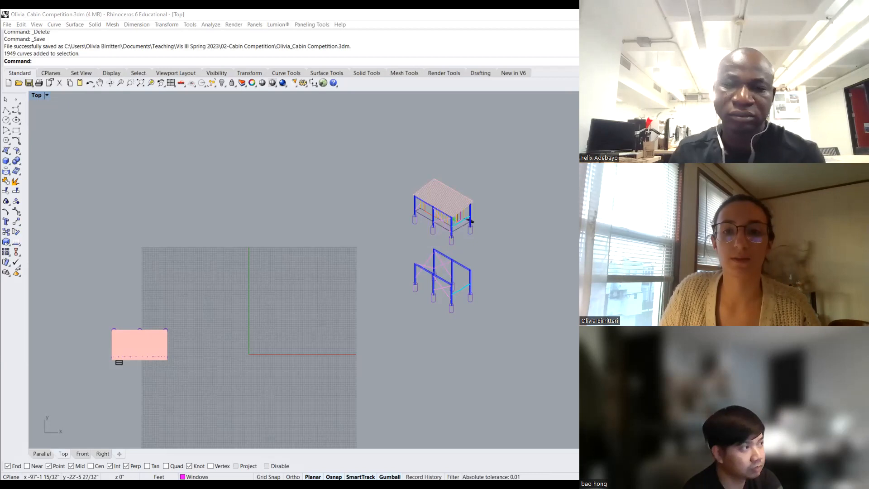
# - Compare the flattened axonometric drawings in the top view with the 3D cabin model in the parallel view
pyautogui.scroll(4, 448, 163)
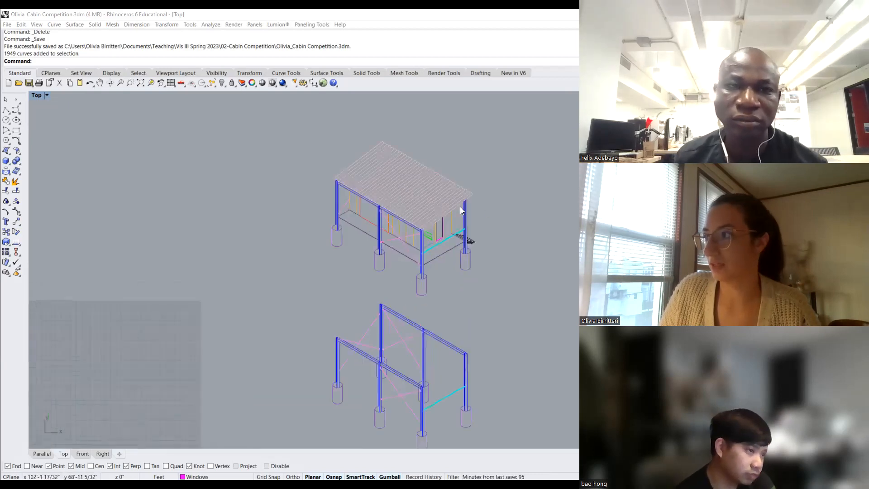
pyautogui.scroll(-2, 448, 162)
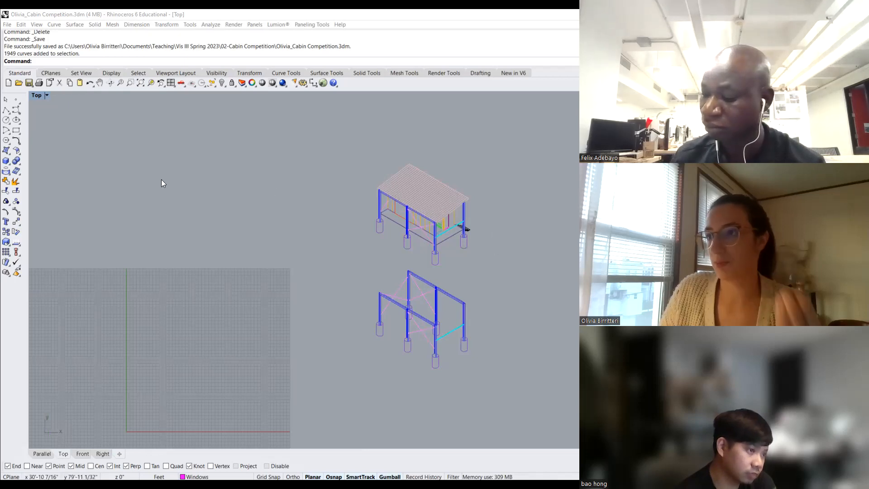
pyautogui.click(41, 453)
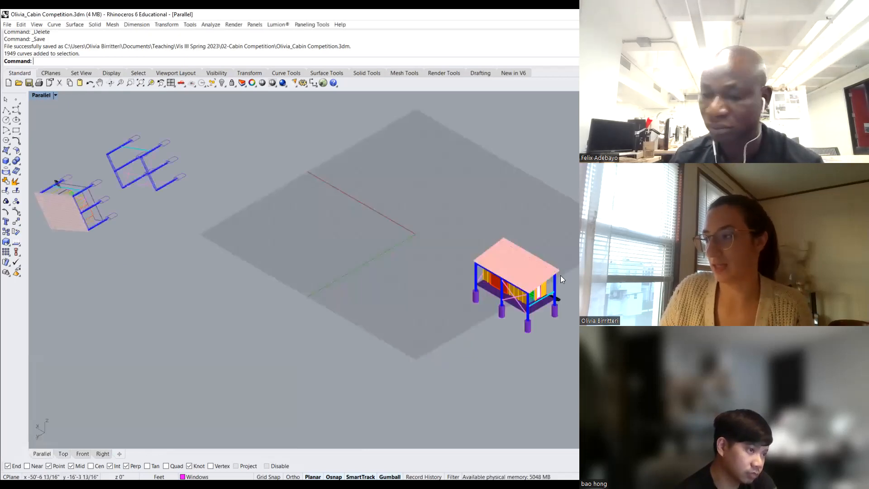
pyautogui.scroll(3, 557, 272)
pyautogui.scroll(2, 575, 330)
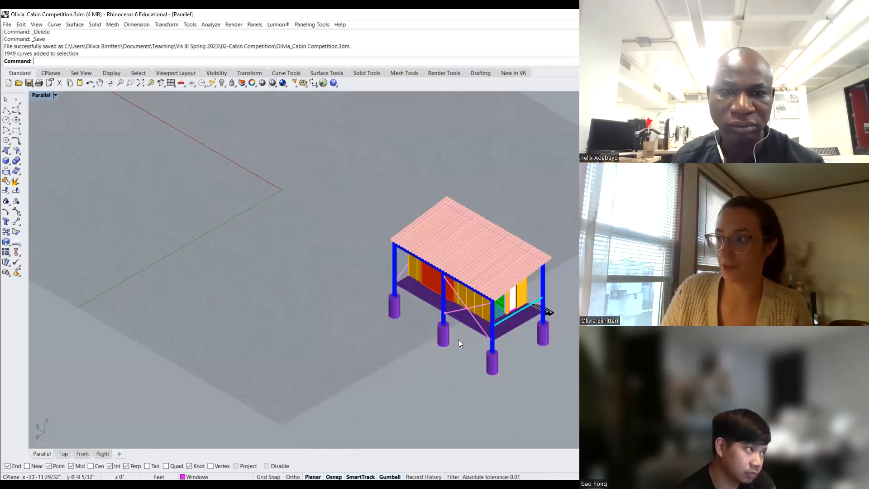
pyautogui.scroll(-3, 551, 332)
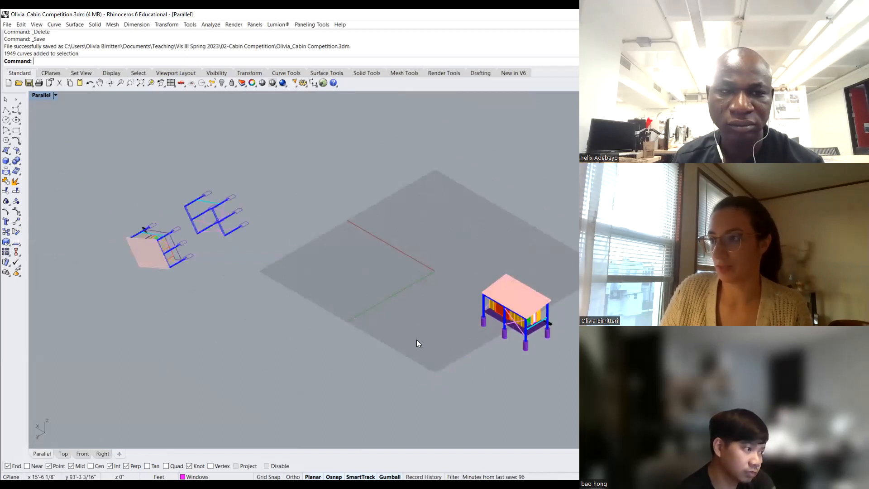
# - Move the structural frame drawing slightly down in the top view, away from the full cabin axonometric
pyautogui.click(63, 454)
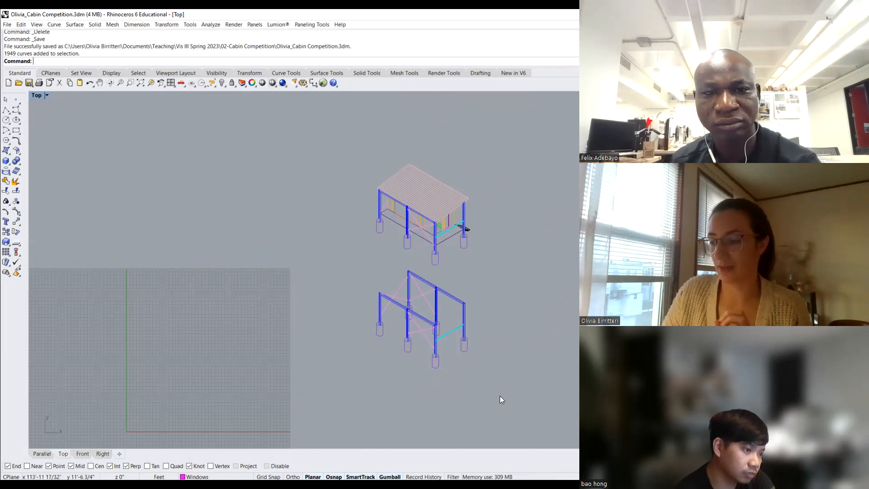
pyautogui.moveTo(489, 373); pyautogui.dragTo(349, 267)
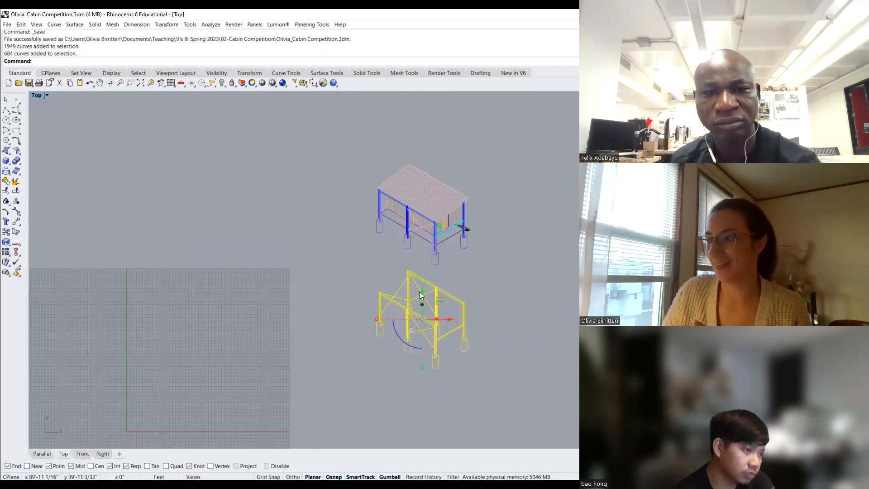
pyautogui.moveTo(422, 292); pyautogui.dragTo(421, 302)
pyautogui.click(489, 290)
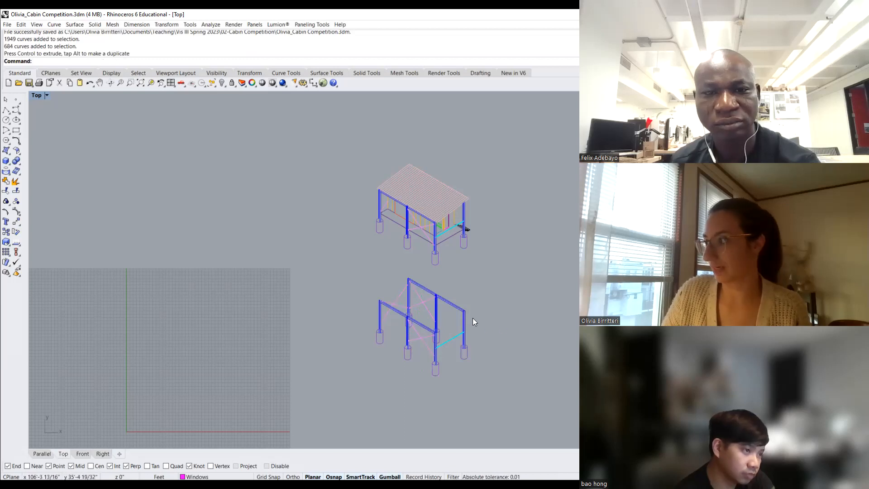
# - Inspect the structural frame drawing's linework and the upper curve of its leftmost footing, and clear the selection
pyautogui.scroll(5, 408, 323)
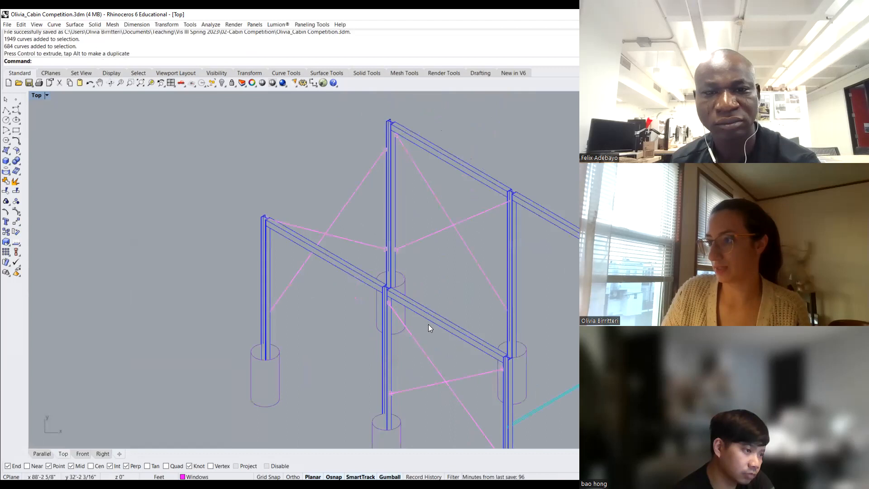
pyautogui.scroll(-5, 421, 338)
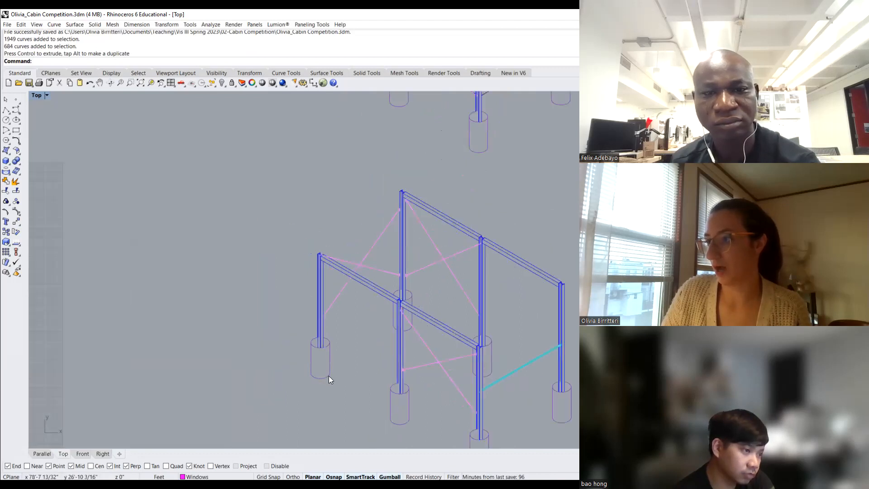
pyautogui.click(316, 348)
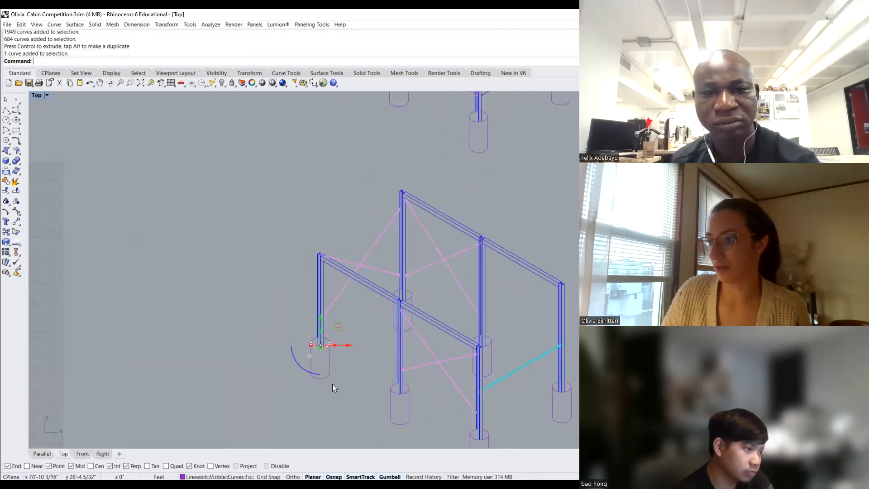
pyautogui.click(348, 347)
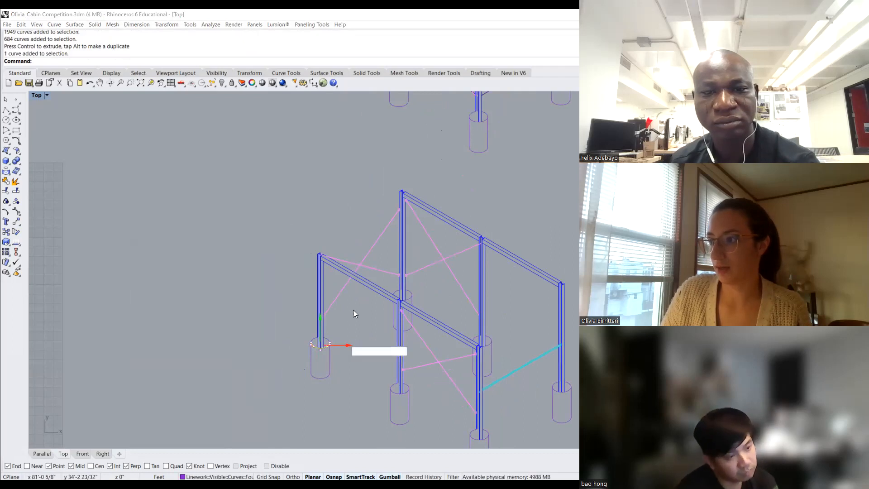
pyautogui.click(367, 245)
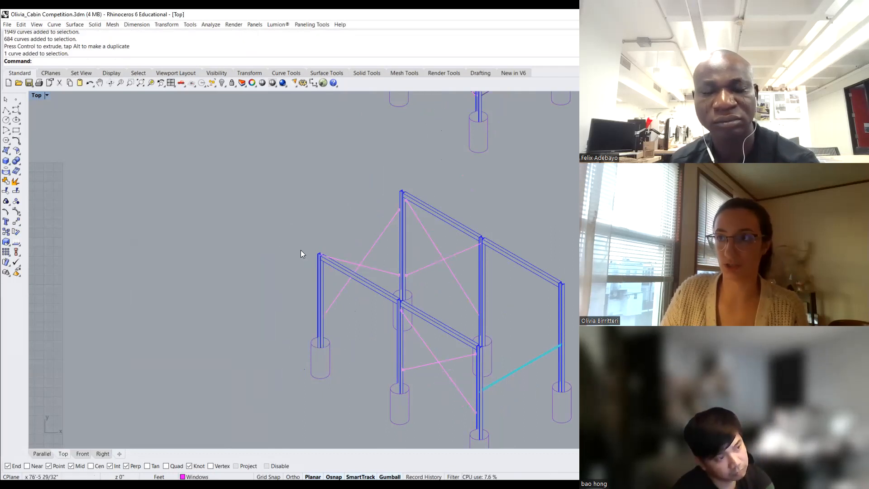
# - Maximise the parallel view and examine the 3D cabin model alongside the flattened drawings
pyautogui.doubleClick(39, 96)
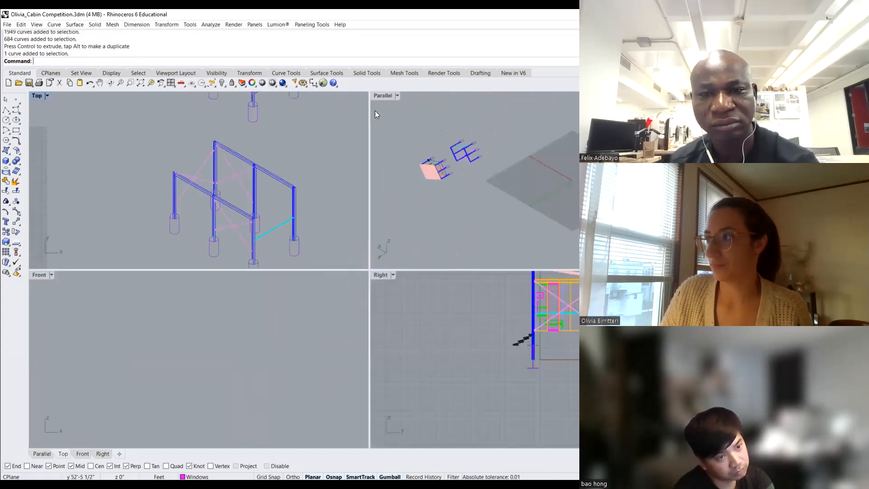
pyautogui.doubleClick(387, 97)
pyautogui.scroll(5, 573, 348)
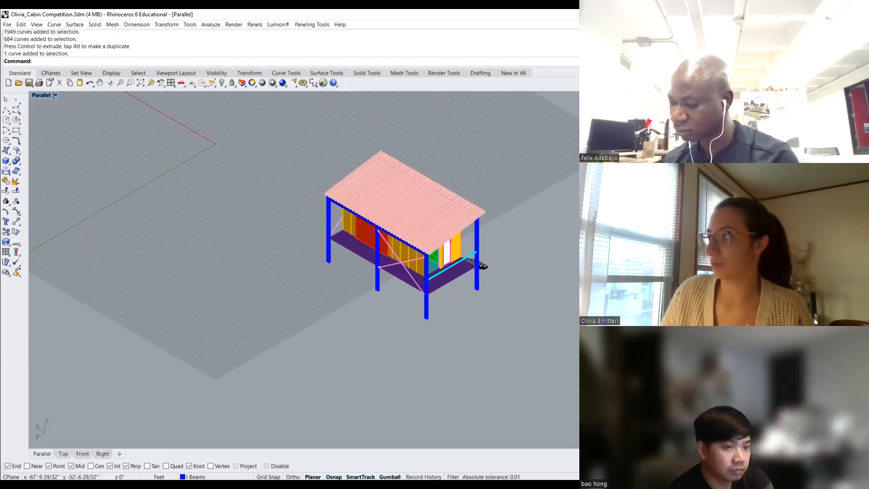
pyautogui.scroll(-10, 577, 298)
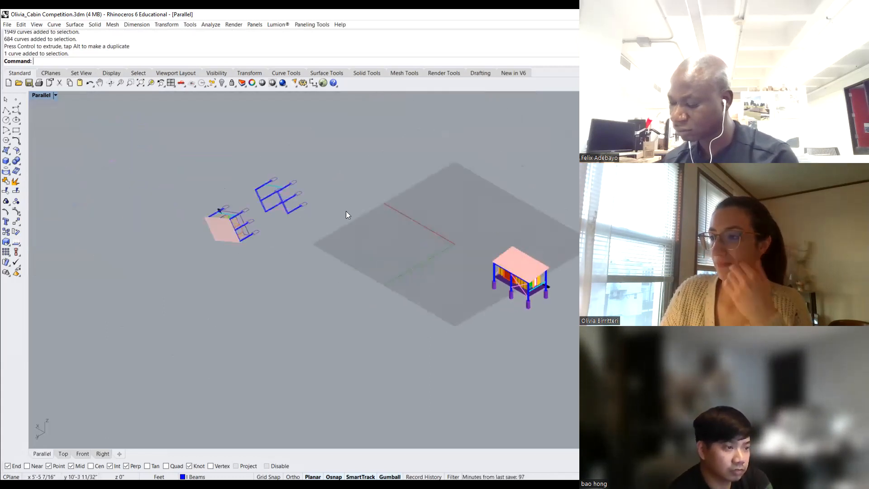
pyautogui.scroll(4, 260, 188)
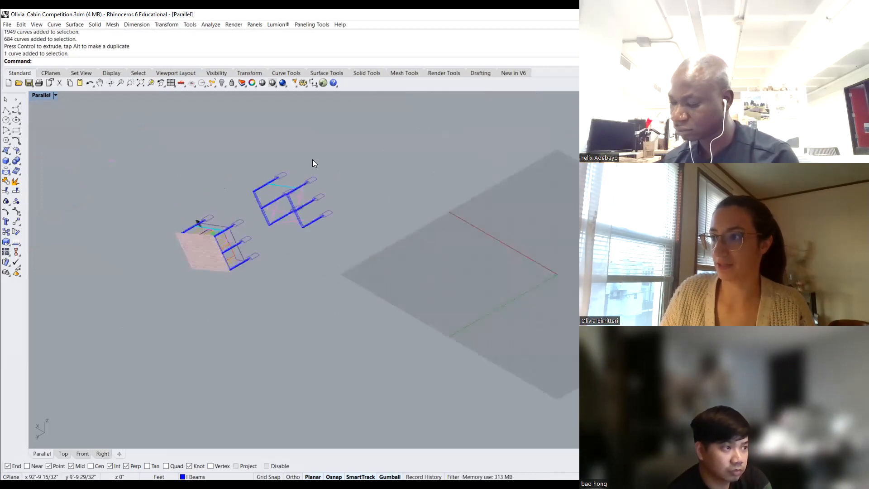
pyautogui.scroll(-2, 386, 297)
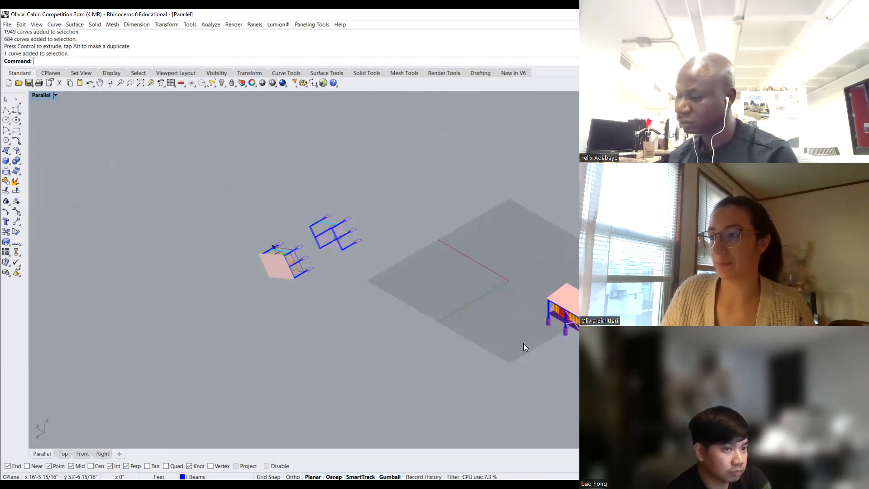
pyautogui.scroll(8, 632, 338)
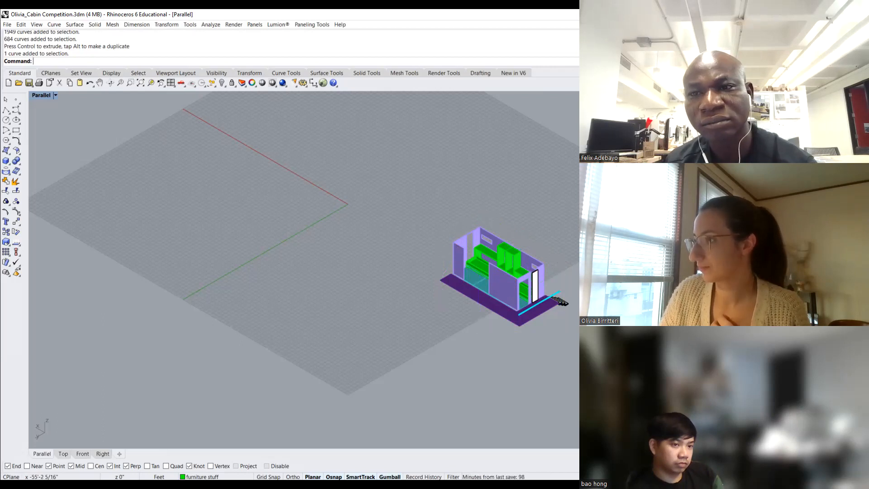
# - Examine the green furniture inside the 3D cabin, picking out the bed by the far end and the shelf behind it
pyautogui.scroll(5, 568, 278)
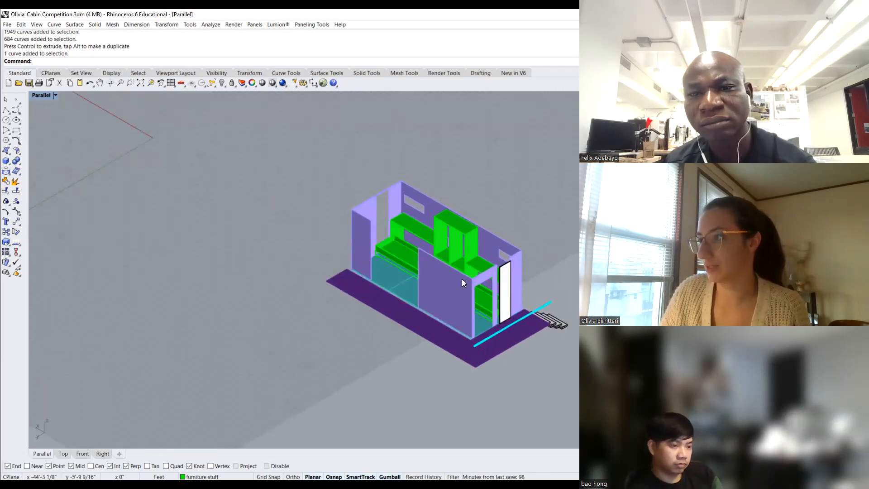
pyautogui.scroll(1, 488, 280)
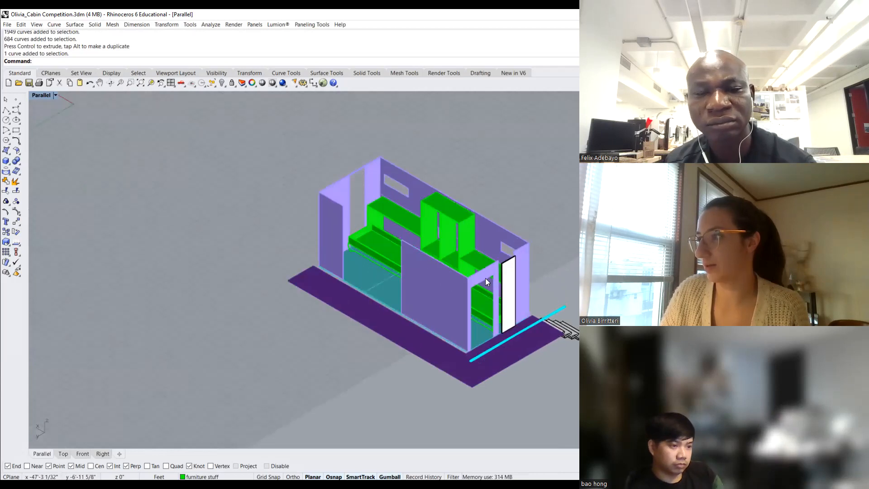
pyautogui.click(384, 252)
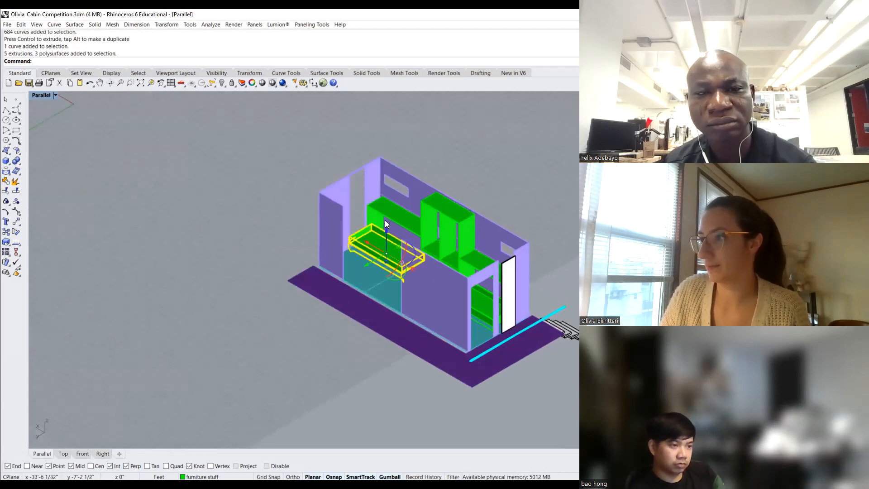
pyautogui.scroll(2, 385, 220)
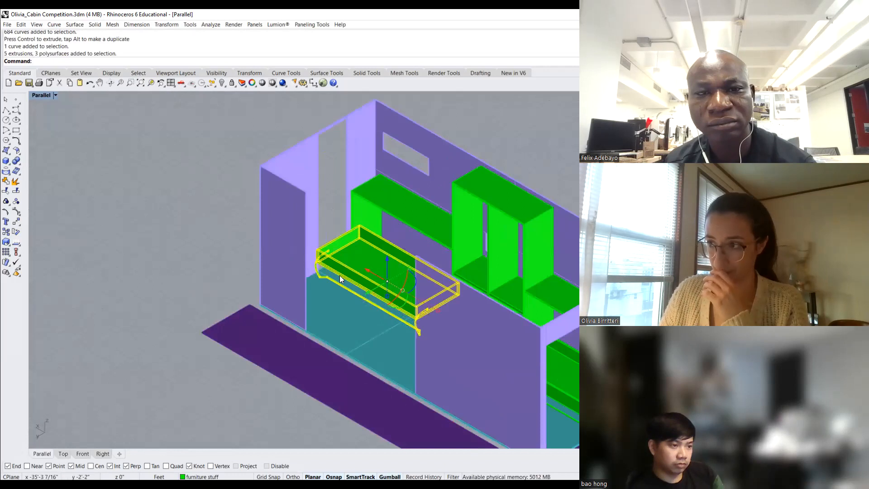
pyautogui.scroll(2, 339, 275)
pyautogui.scroll(-2, 329, 268)
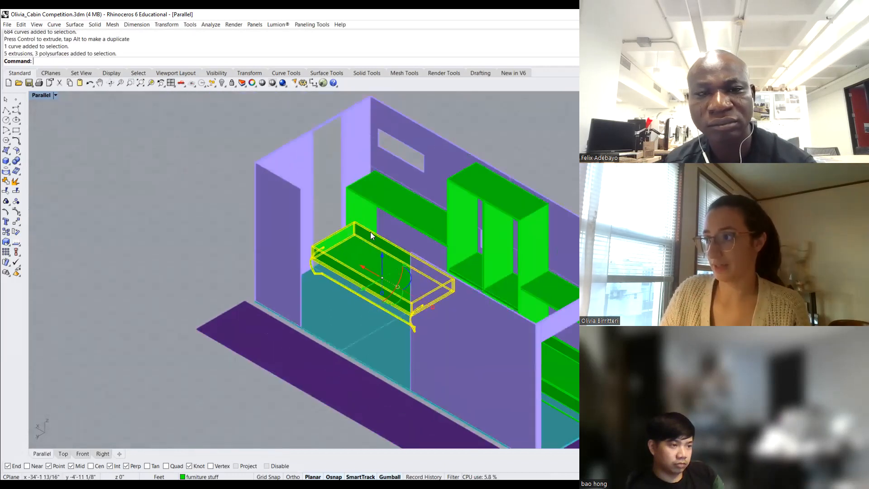
pyautogui.click(430, 218)
# - Try rotating the bed upright into its folded position, undo the rotation and clear the selection
pyautogui.click(366, 276)
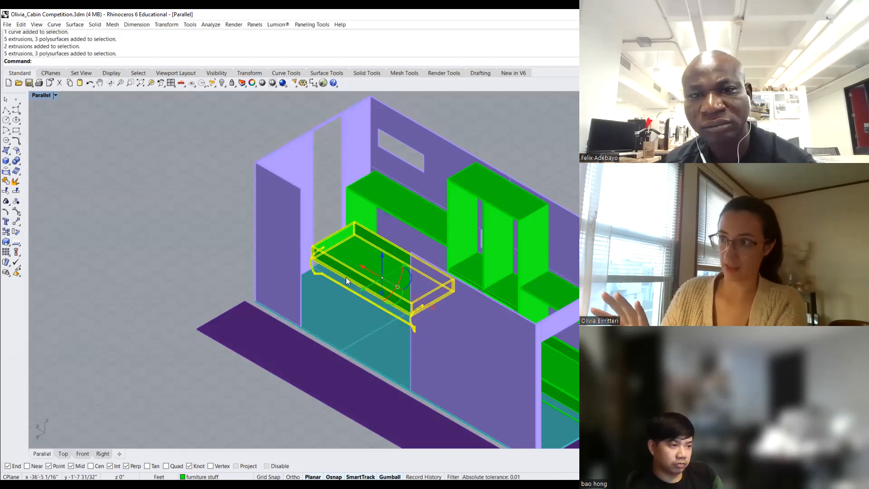
pyautogui.moveTo(393, 292); pyautogui.dragTo(376, 286)
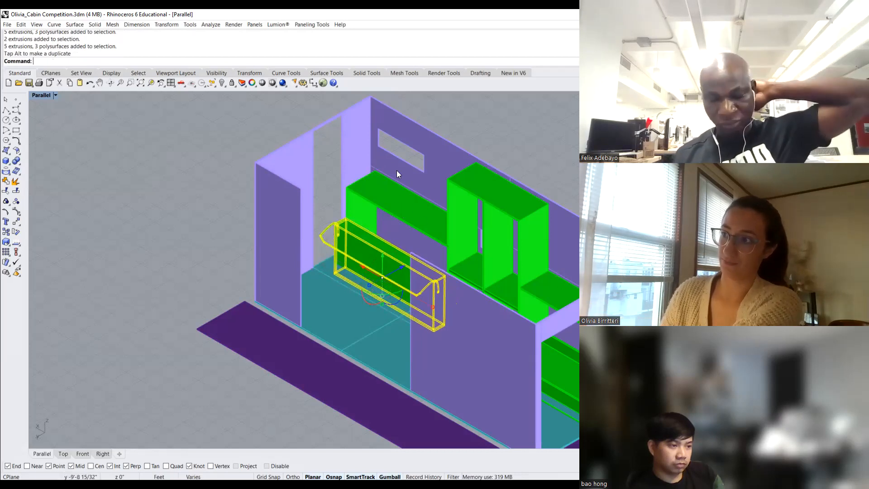
pyautogui.hotkey('ctrl', 'z')
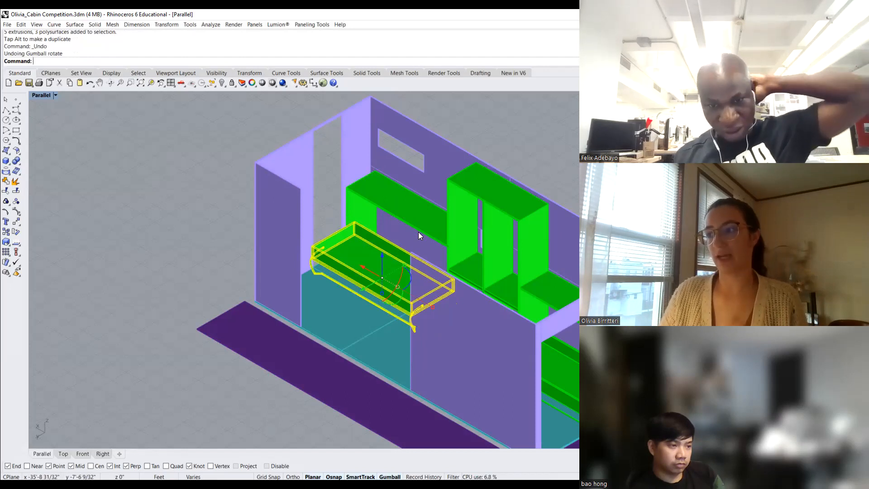
pyautogui.press('Escape')
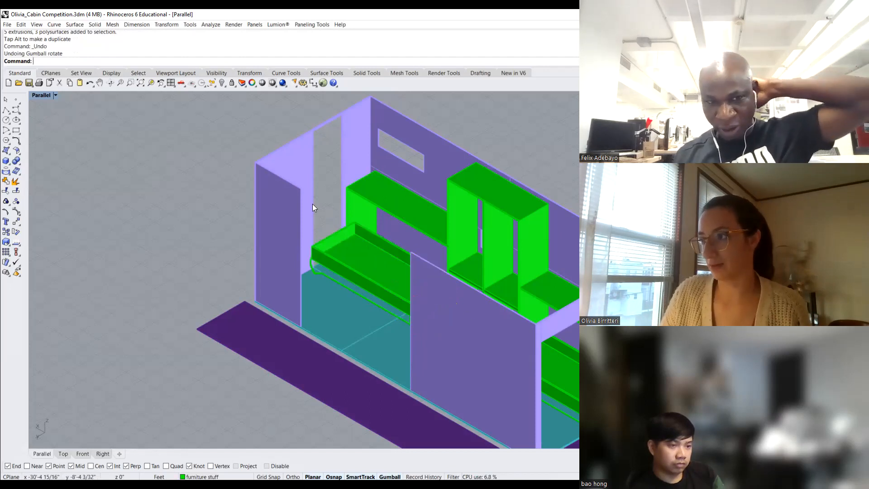
# - Hide the large solid interior wall panel on the long front side of the cabin
pyautogui.scroll(-5, 315, 207)
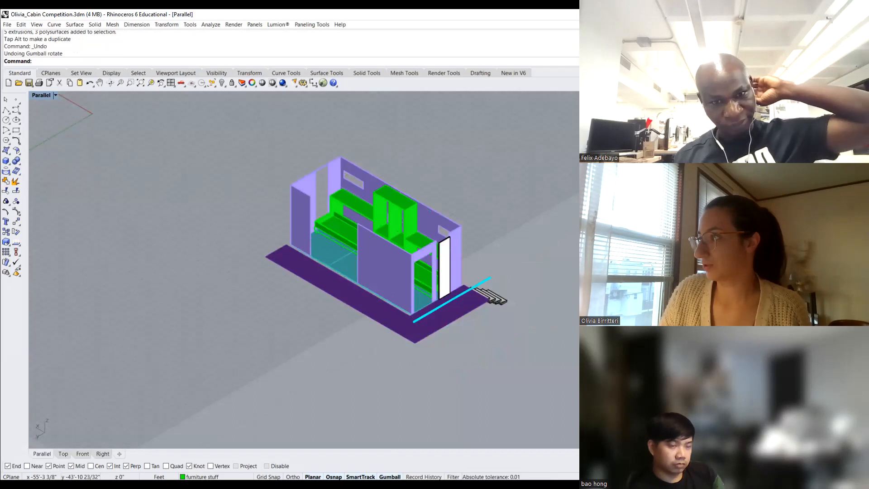
pyautogui.click(387, 260)
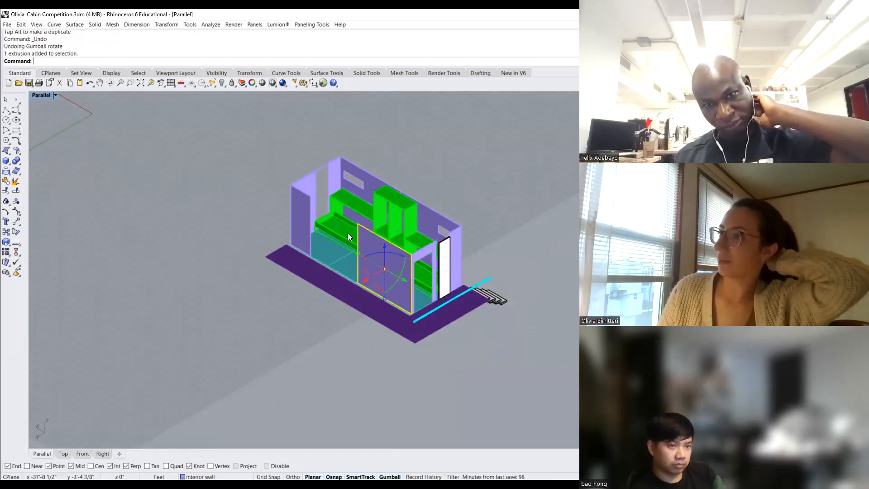
pyautogui.click(314, 178)
pyautogui.click(399, 259)
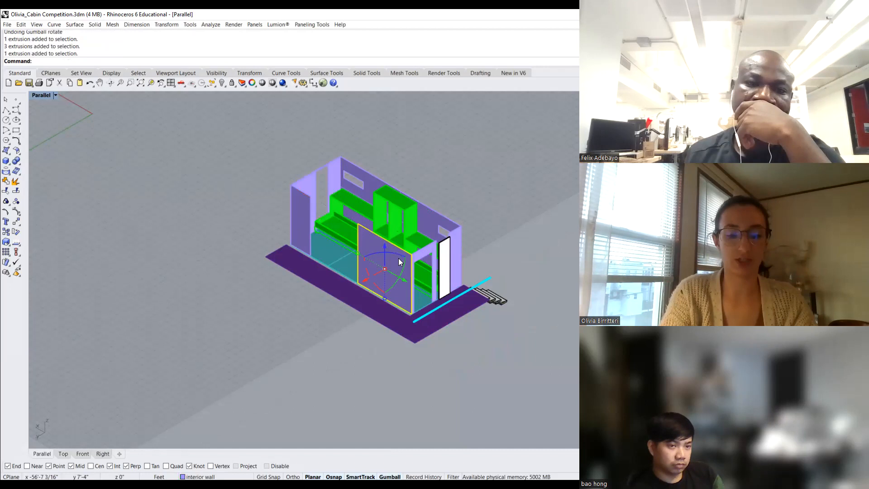
pyautogui.hotkey('ctrl', 'h')
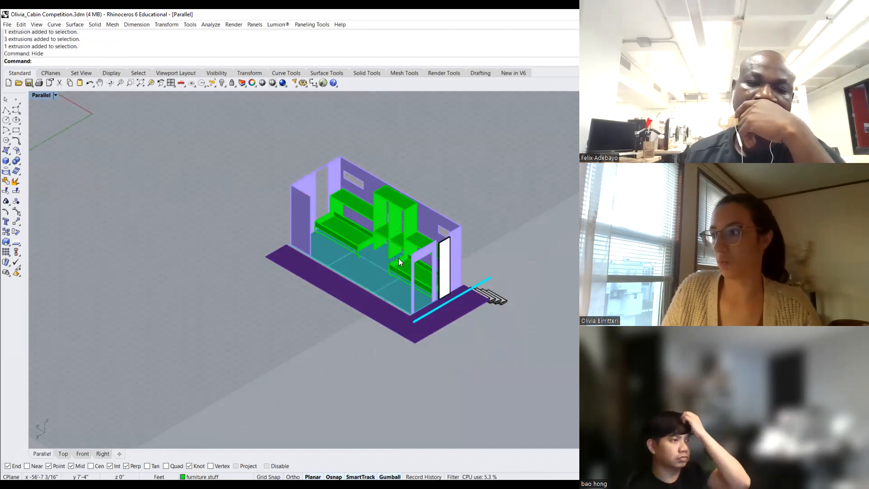
# - Hide the end wall group beside the entry steps and delete the glass panel standing there
pyautogui.click(421, 255)
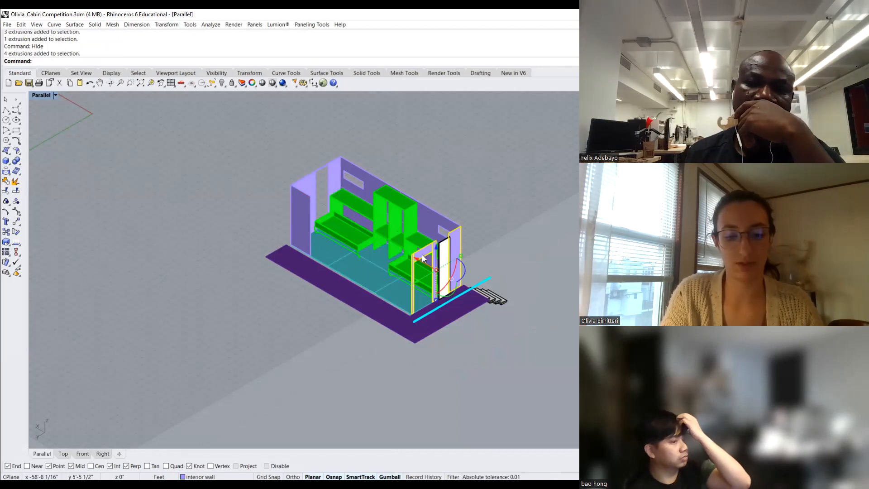
pyautogui.hotkey('ctrl', 'h')
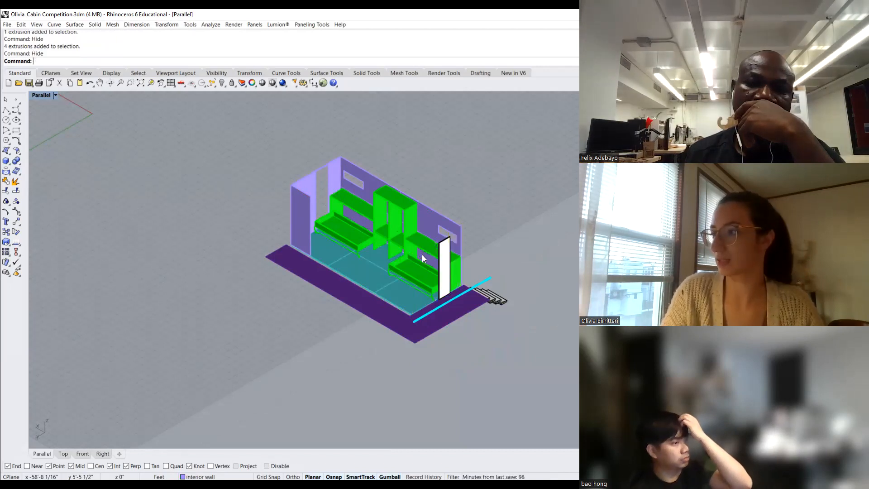
pyautogui.click(445, 263)
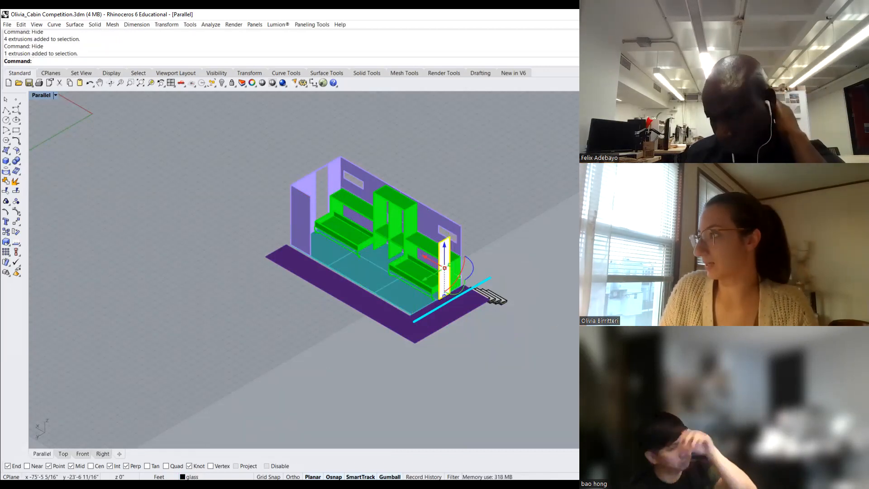
pyautogui.press('Delete')
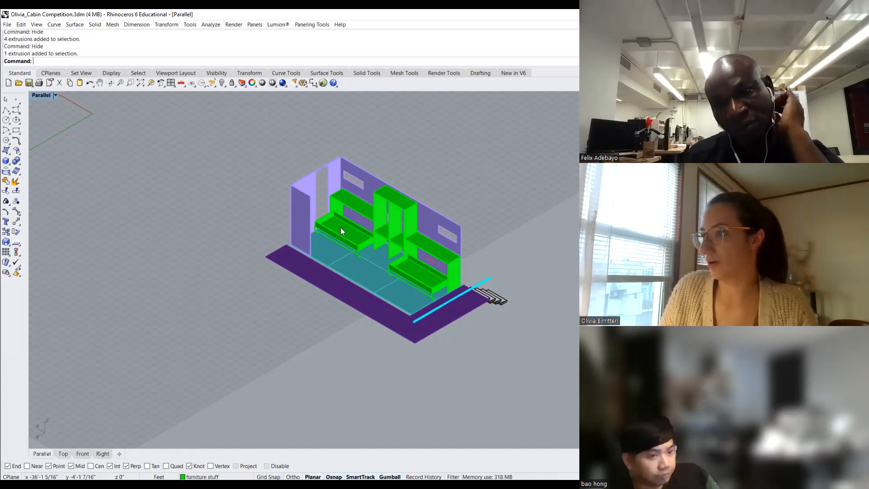
# - Hide the narrow front wall panel at the cabin's far end and delete the cyan railing by the steps
pyautogui.click(302, 204)
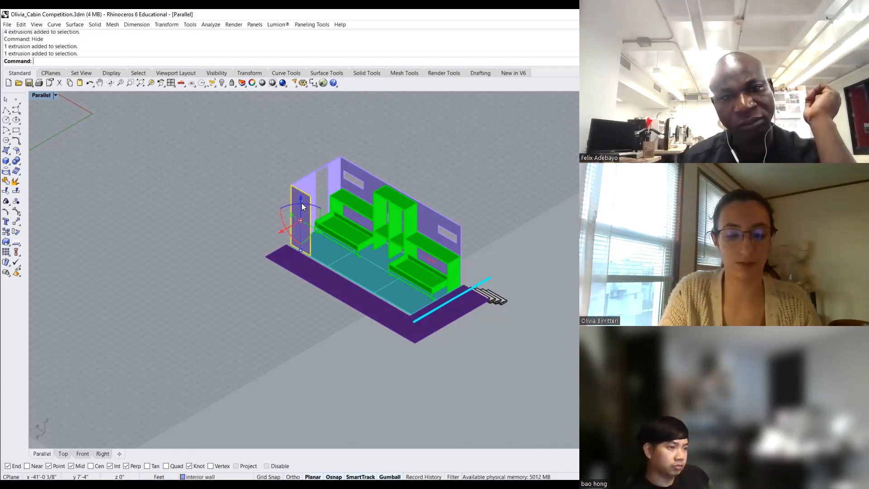
pyautogui.write('hid')
pyautogui.press('Return')
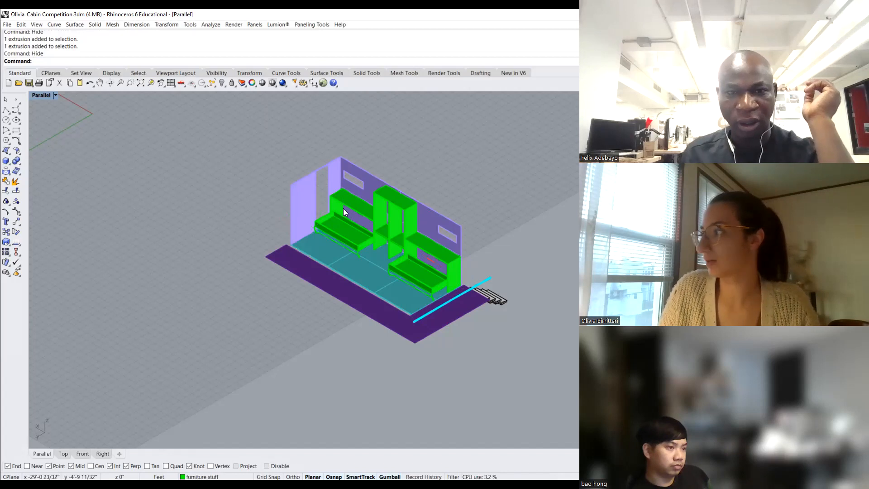
pyautogui.click(485, 279)
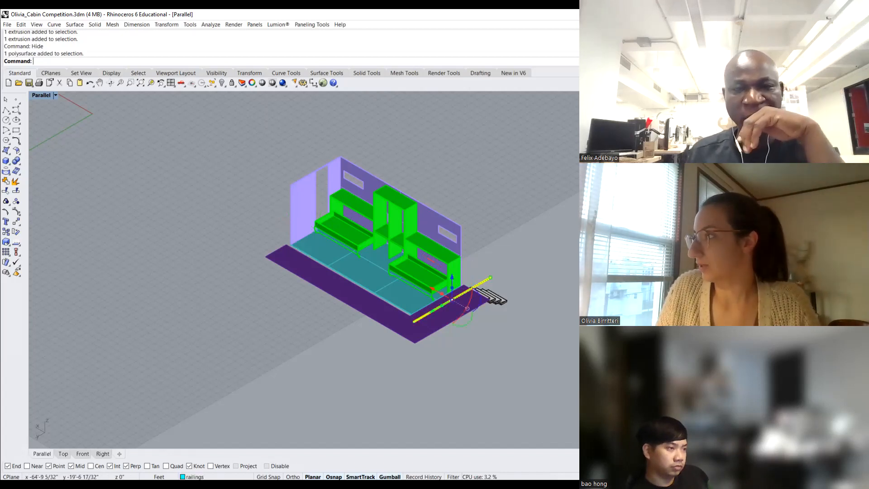
pyautogui.press('Delete')
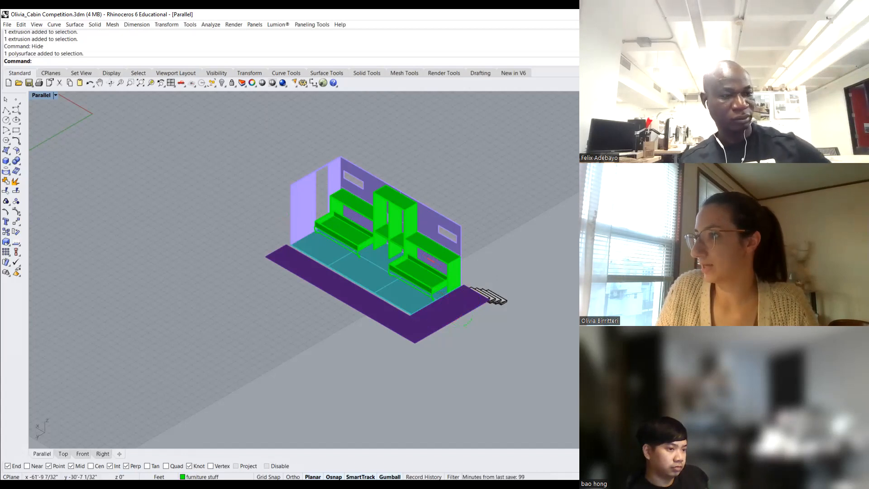
# - Select the remaining cabin model and run Make2D from the Parallel view, maintaining source layers with scene silhouette, on the Linework layer
pyautogui.scroll(-3, 418, 357)
pyautogui.scroll(-3, 492, 343)
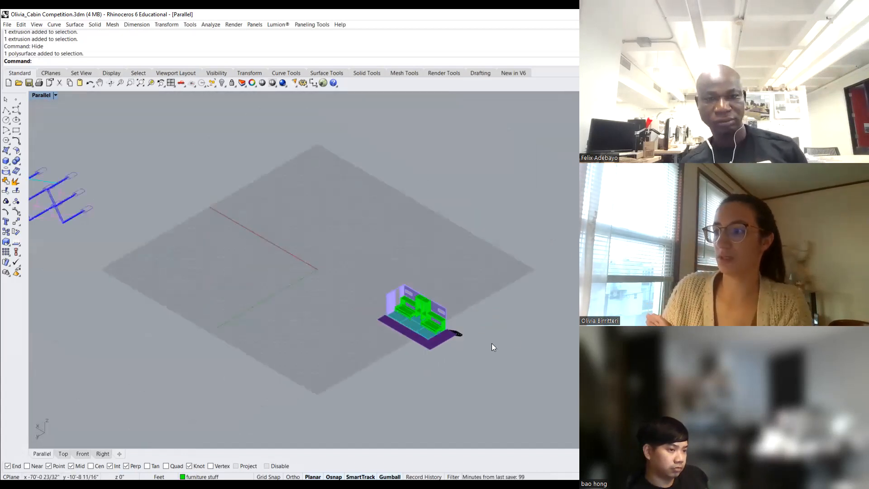
pyautogui.scroll(2, 539, 363)
pyautogui.scroll(-2, 543, 363)
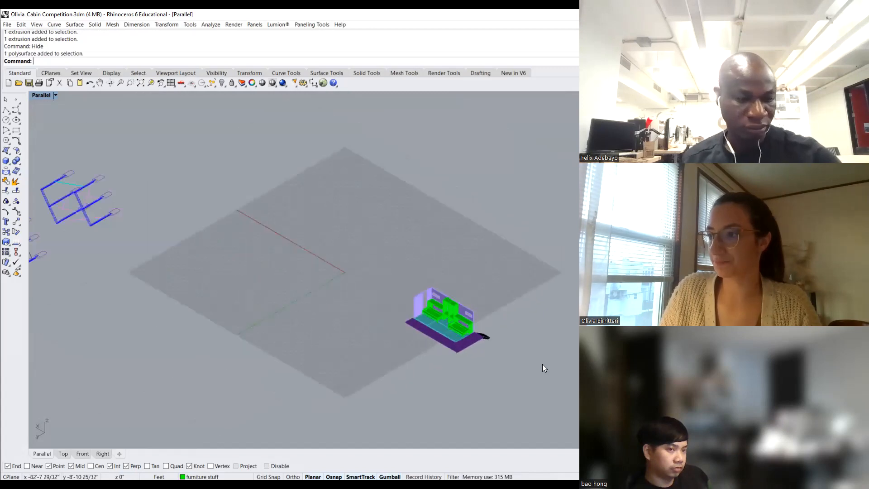
pyautogui.moveTo(375, 279); pyautogui.dragTo(532, 382)
pyautogui.write('Make2D')
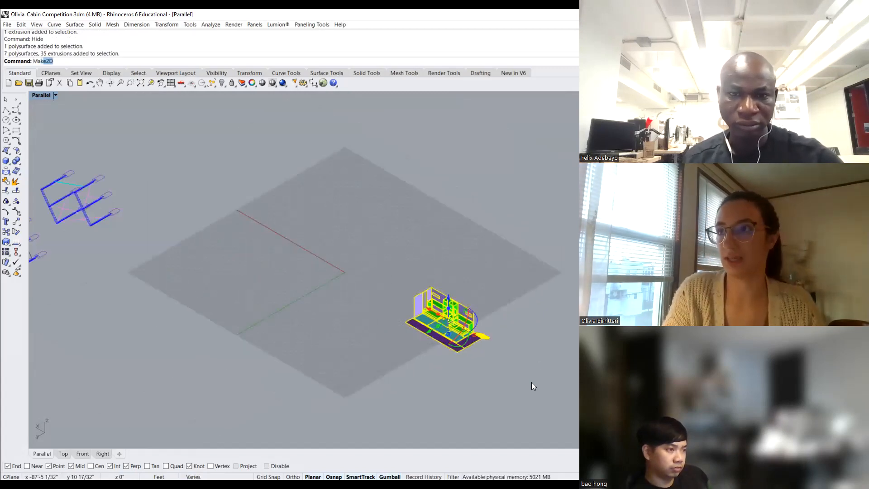
pyautogui.press('Return')
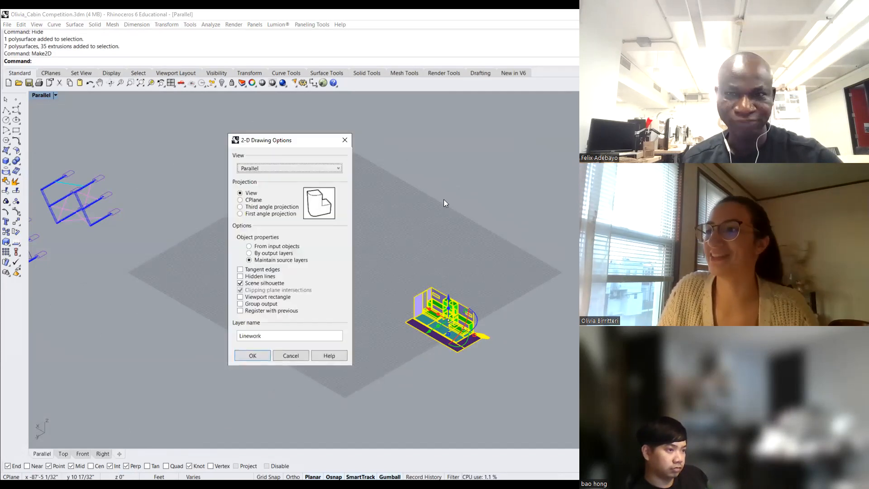
pyautogui.click(256, 355)
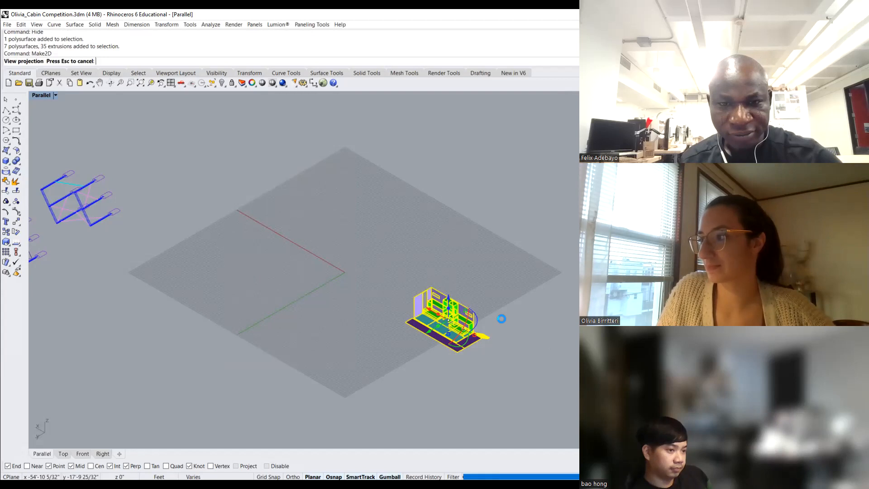
# - Locate the new interior linework and view it in the top view beside the full cabin and structural frame drawings
pyautogui.scroll(-4, 572, 356)
pyautogui.scroll(-2, 535, 331)
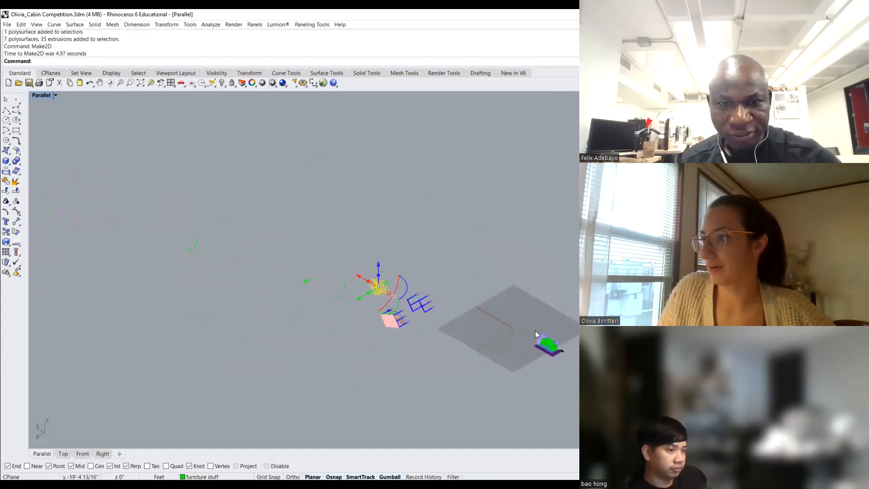
pyautogui.scroll(4, 417, 289)
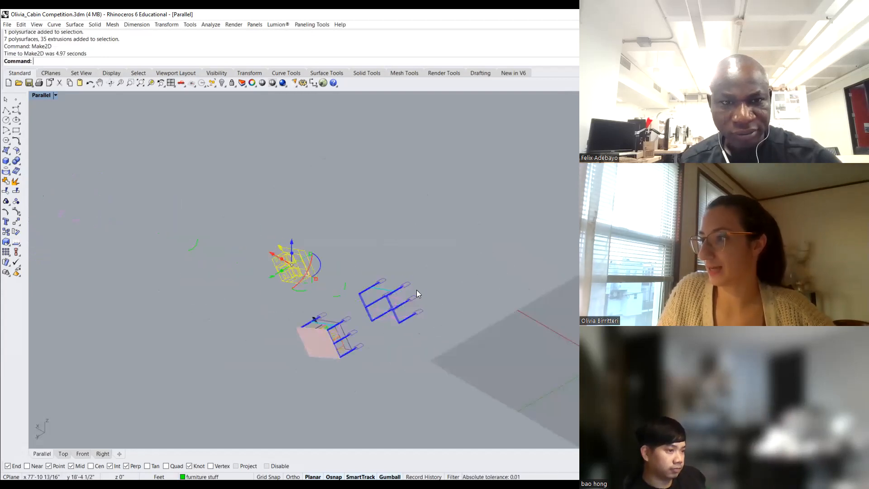
pyautogui.click(63, 453)
pyautogui.scroll(-4, 265, 306)
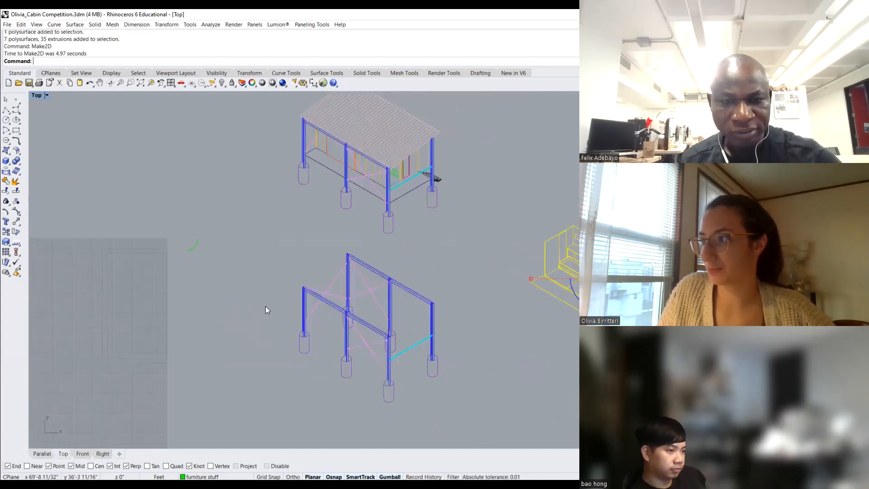
pyautogui.scroll(-2, 265, 306)
pyautogui.scroll(3, 455, 331)
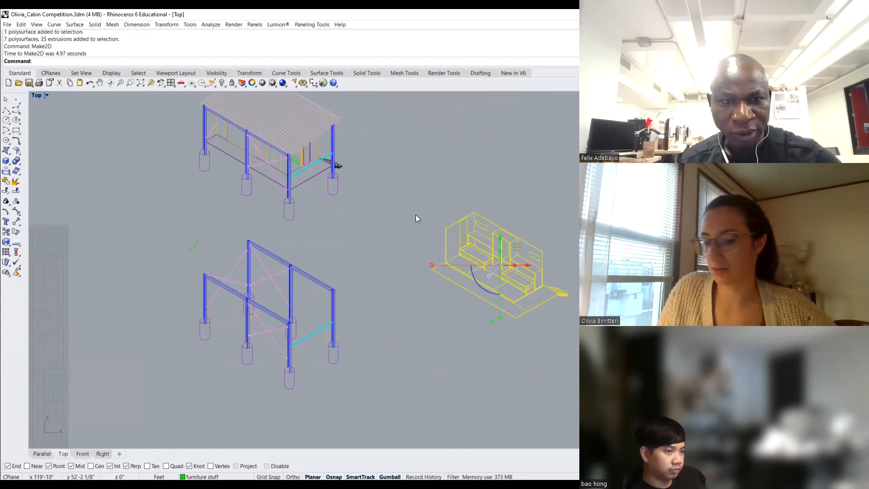
# - Move the new interior linework from the outer corner of its entry steps to below the structural frame, vertically aligned with the full cabin's steps
pyautogui.write('M')
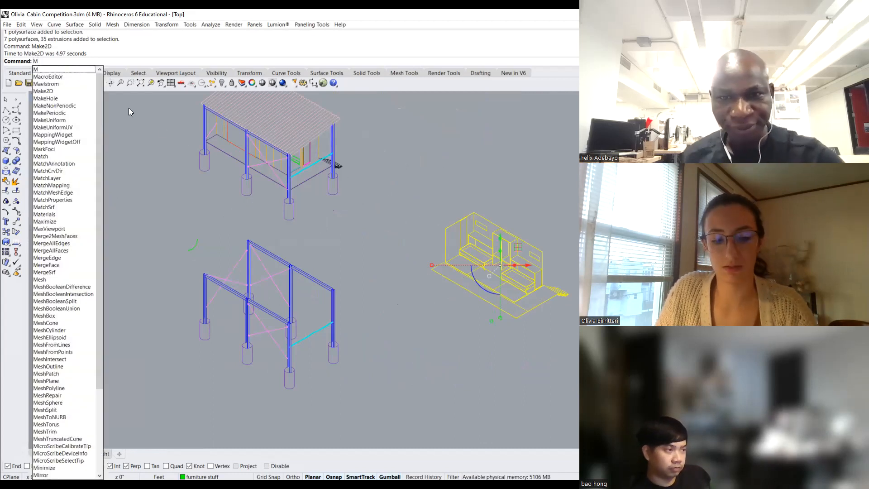
pyautogui.write('ove')
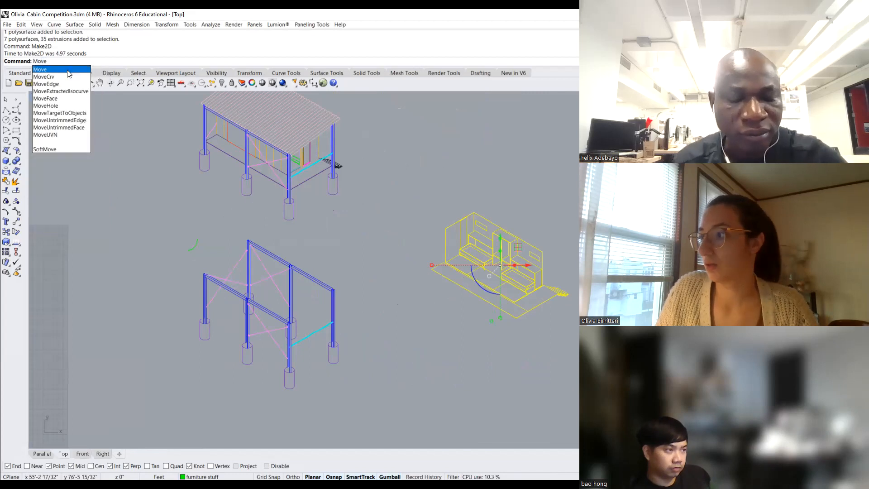
pyautogui.press('Return')
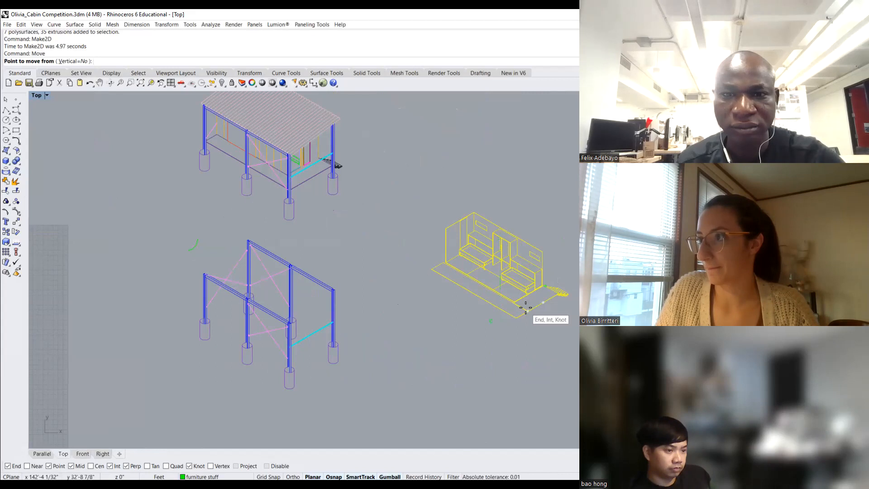
pyautogui.scroll(10, 525, 307)
pyautogui.scroll(5, 525, 307)
pyautogui.scroll(5, 526, 308)
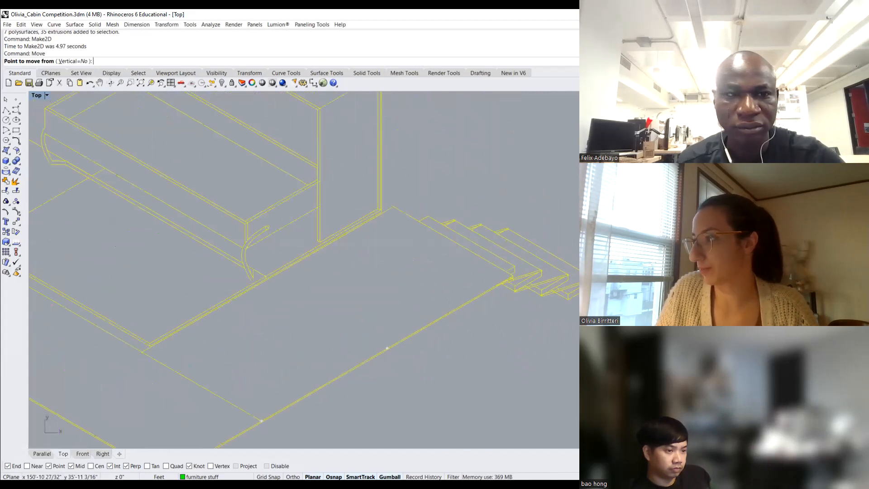
pyautogui.click(557, 340)
pyautogui.scroll(-10, 561, 339)
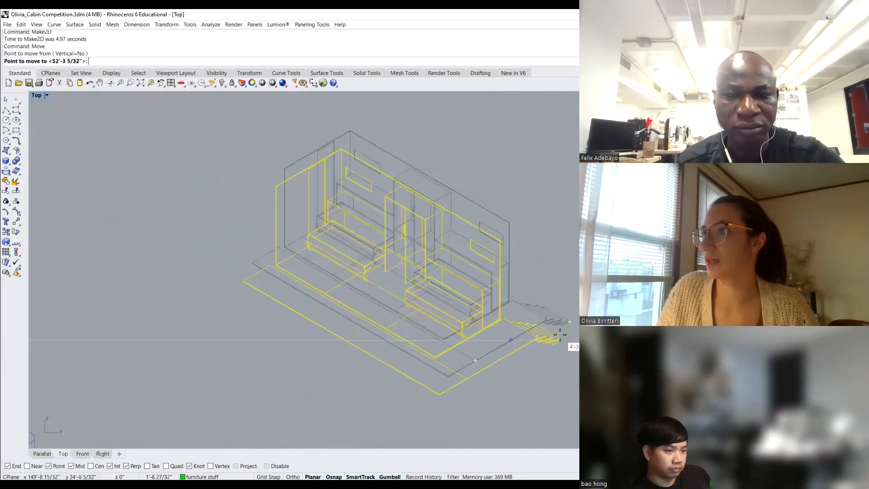
pyautogui.scroll(8, 330, 204)
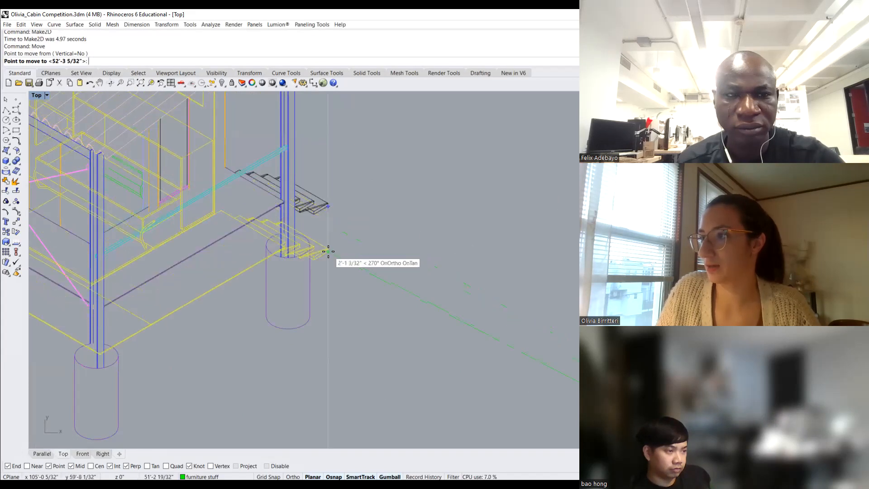
pyautogui.scroll(-5, 328, 221)
pyautogui.scroll(-3, 328, 250)
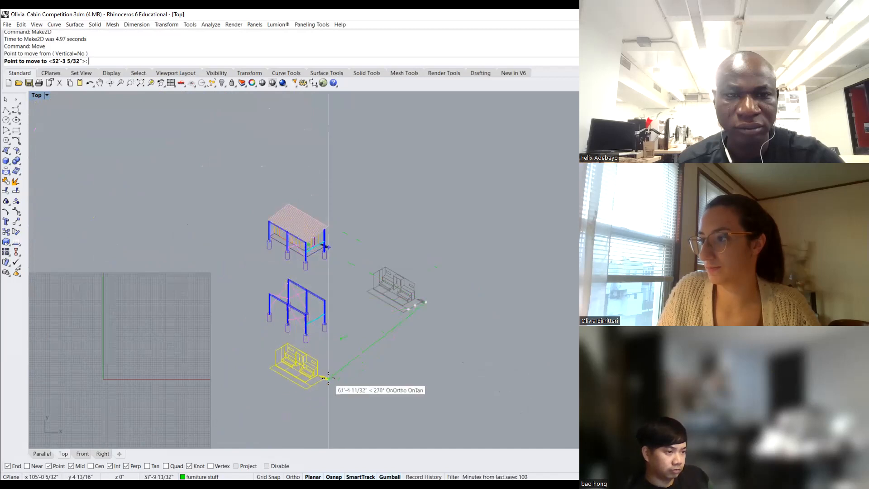
pyautogui.click(328, 378)
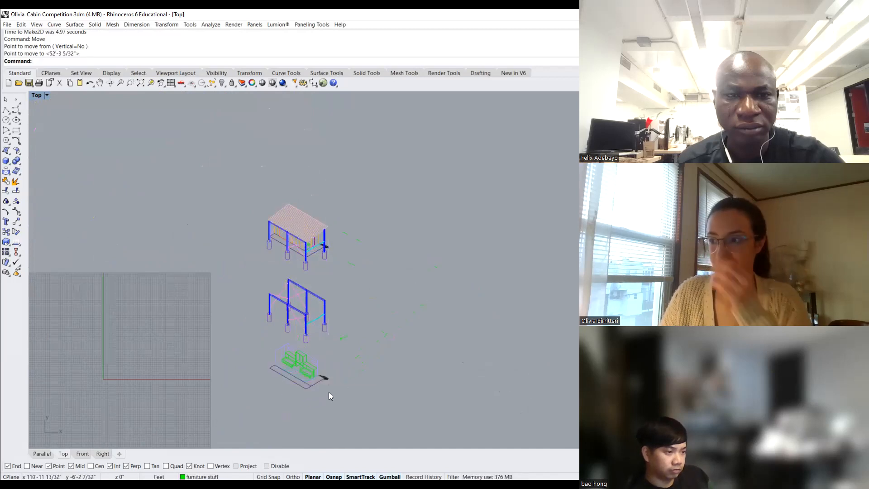
# - Select the interior drawing without the stray curves near the frame's lowest footing and move it straight down, widening the gap below the frame
pyautogui.scroll(3, 289, 403)
pyautogui.moveTo(389, 389); pyautogui.dragTo(221, 291)
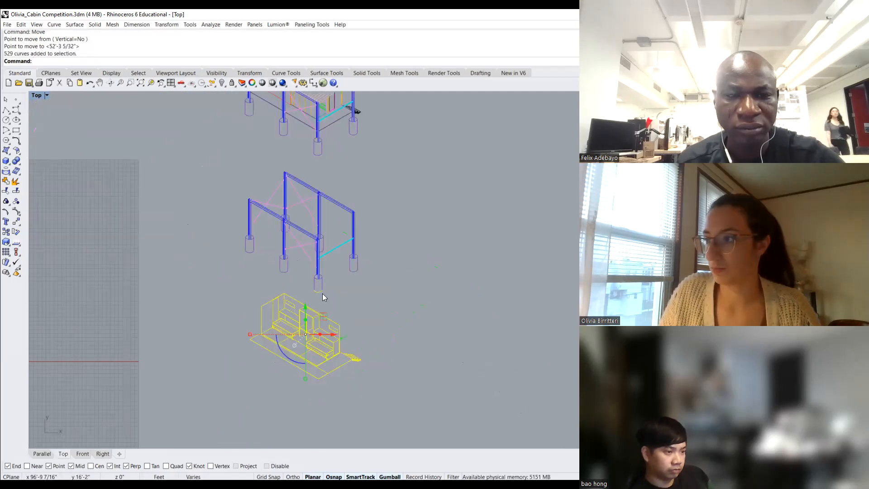
pyautogui.keyDown('ctrl'); pyautogui.click(319, 292); pyautogui.keyUp('ctrl')
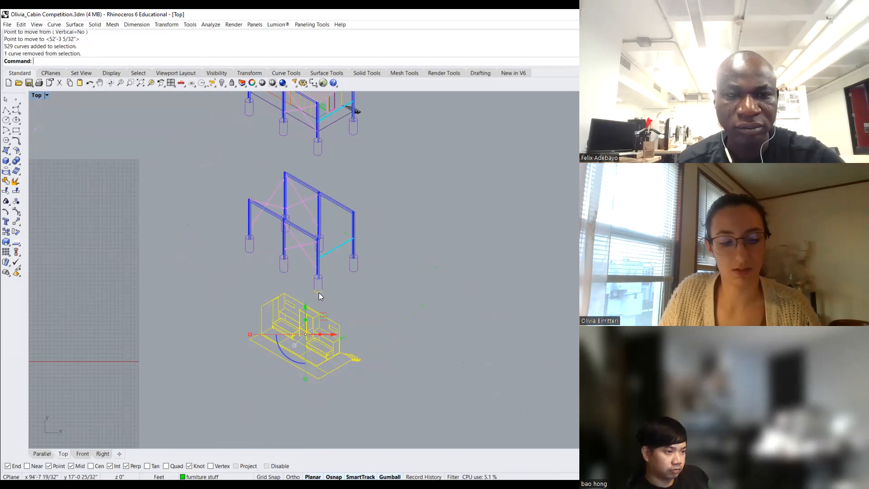
pyautogui.keyDown('ctrl'); pyautogui.click(319, 292); pyautogui.keyUp('ctrl')
pyautogui.keyDown('ctrl'); pyautogui.click(324, 292); pyautogui.keyUp('ctrl')
pyautogui.scroll(4, 327, 294)
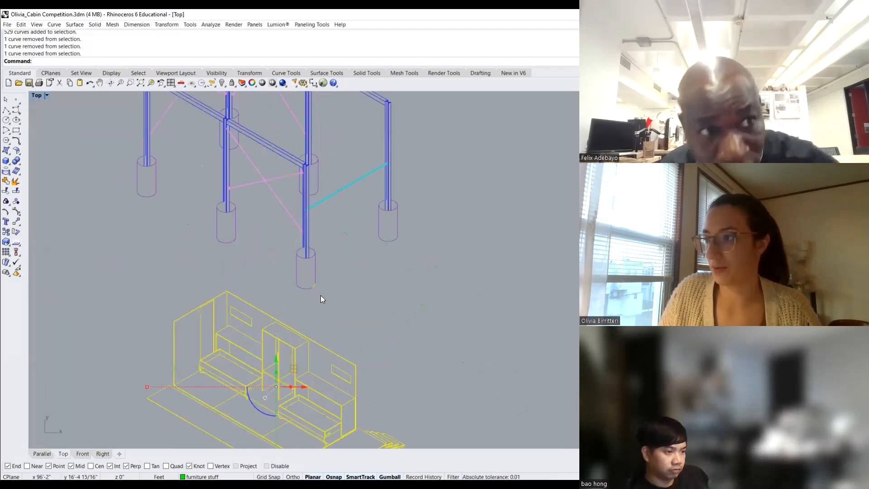
pyautogui.keyDown('ctrl'); pyautogui.click(321, 292); pyautogui.keyUp('ctrl')
pyautogui.scroll(-4, 320, 292)
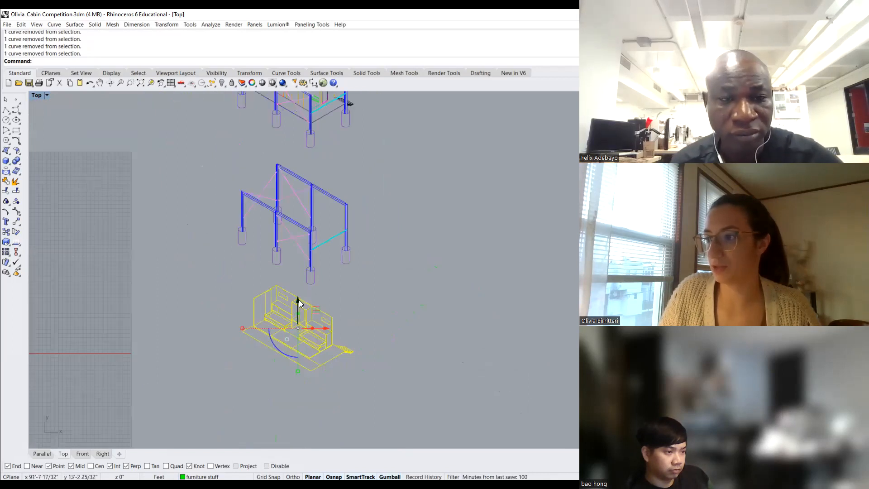
pyautogui.moveTo(299, 313); pyautogui.dragTo(448, 314)
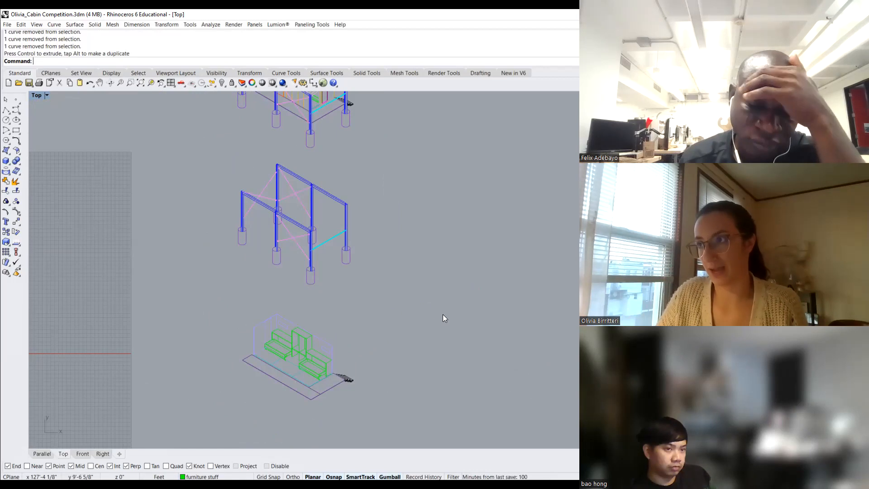
pyautogui.scroll(-2, 363, 345)
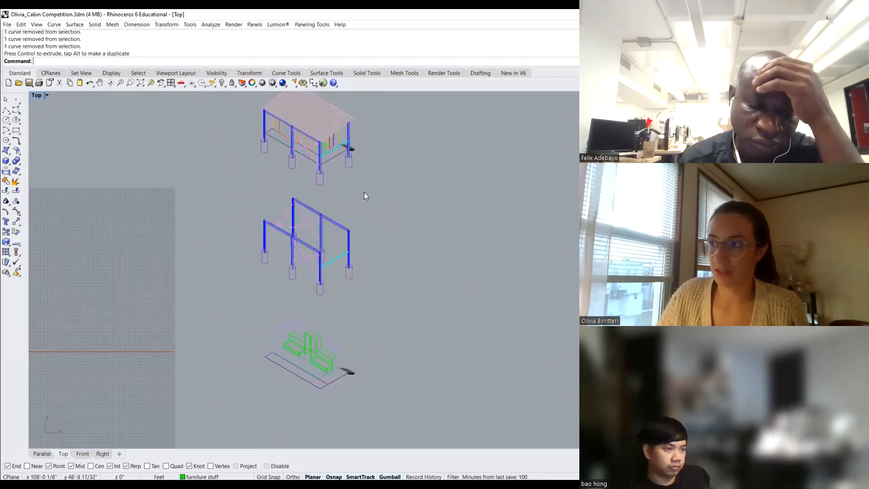
pyautogui.moveTo(365, 194); pyautogui.dragTo(382, 259, button='right')
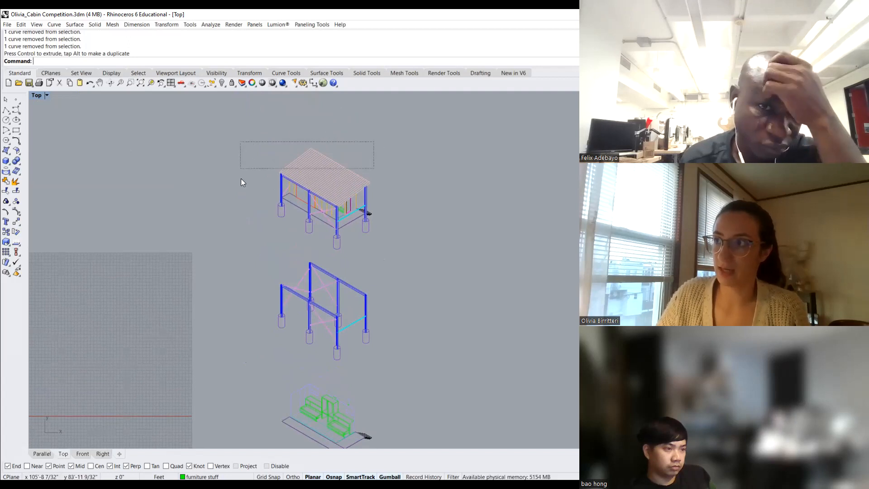
pyautogui.moveTo(283, 243); pyautogui.dragTo(251, 252)
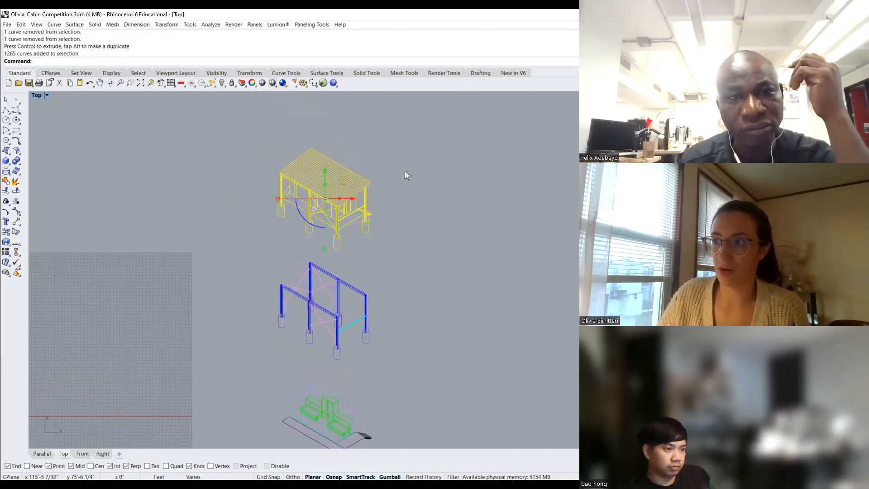
pyautogui.click(422, 195)
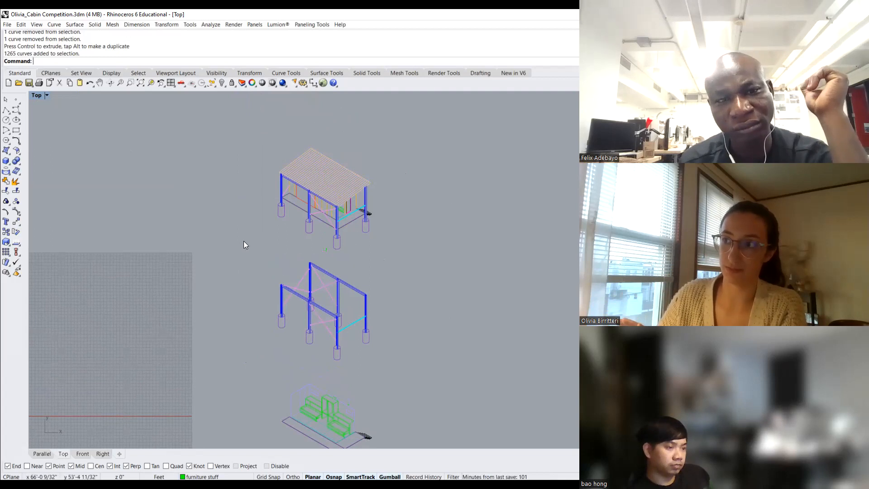
# - Select the full cabin drawing and start exporting the selection in Adobe Illustrator (*.ai) format
pyautogui.scroll(-1, 246, 239)
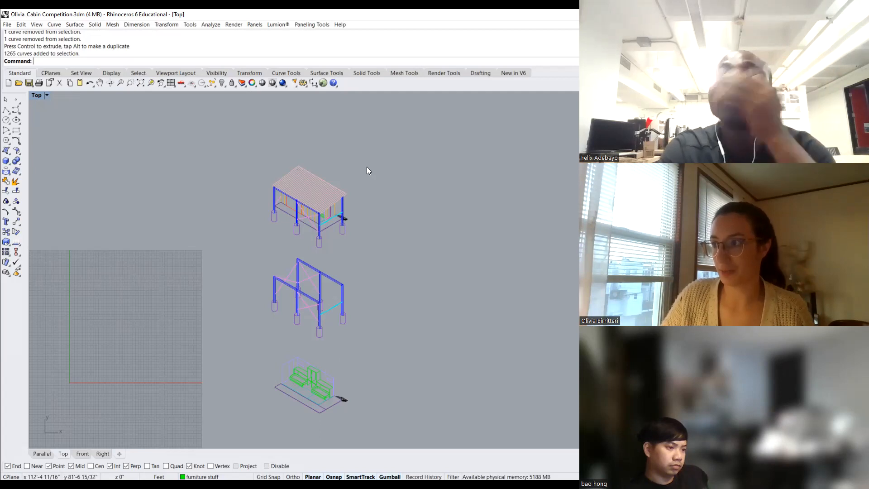
pyautogui.moveTo(399, 153); pyautogui.dragTo(240, 256)
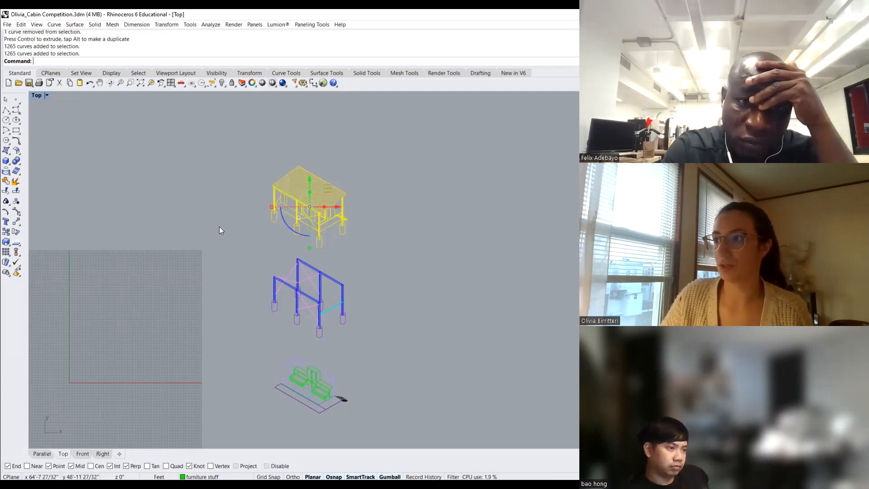
pyautogui.click(6, 24)
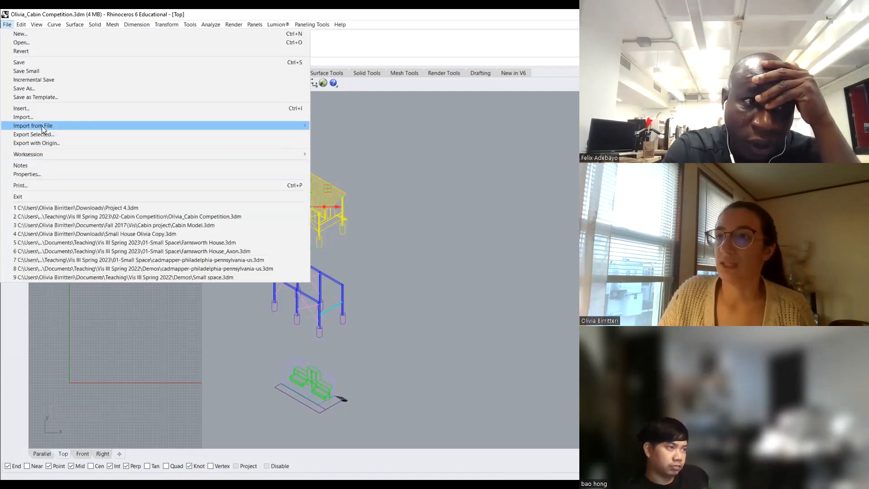
pyautogui.click(36, 136)
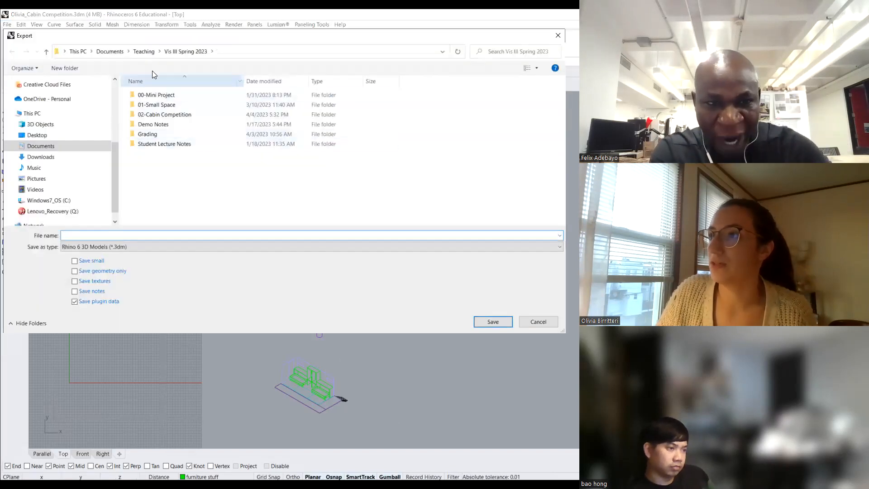
pyautogui.click(175, 118)
pyautogui.click(90, 235)
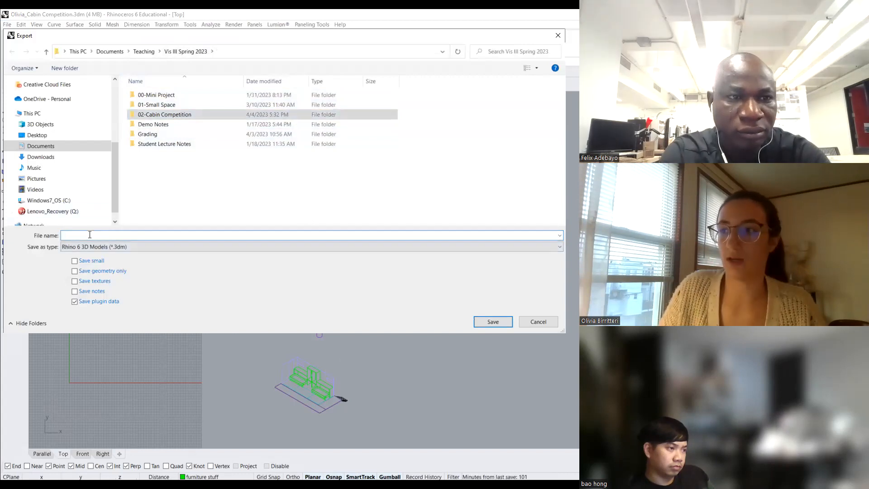
pyautogui.click(136, 248)
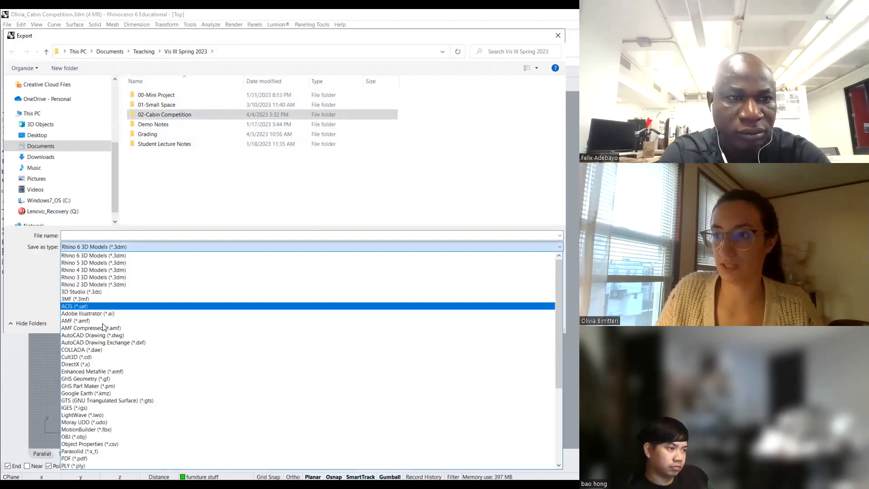
pyautogui.click(115, 313)
# - Save the export in the 02-Cabin Competition folder under the file name Diagram background
pyautogui.click(87, 235)
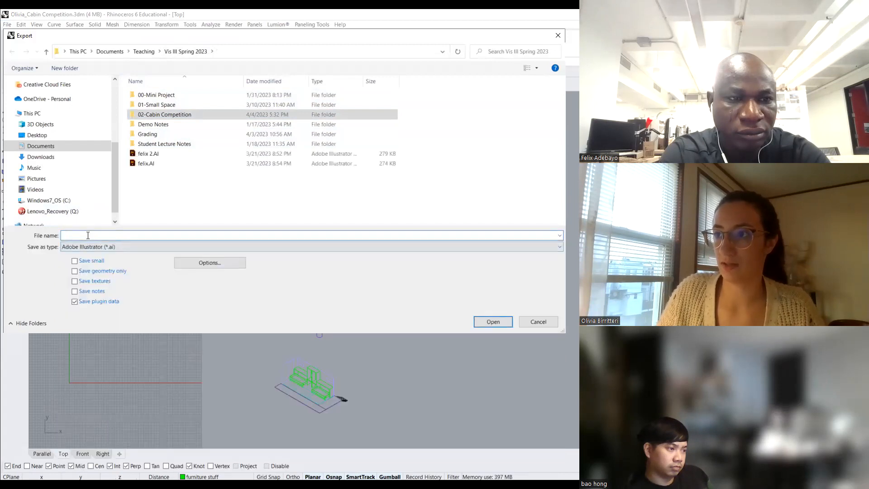
pyautogui.doubleClick(207, 119)
pyautogui.click(92, 235)
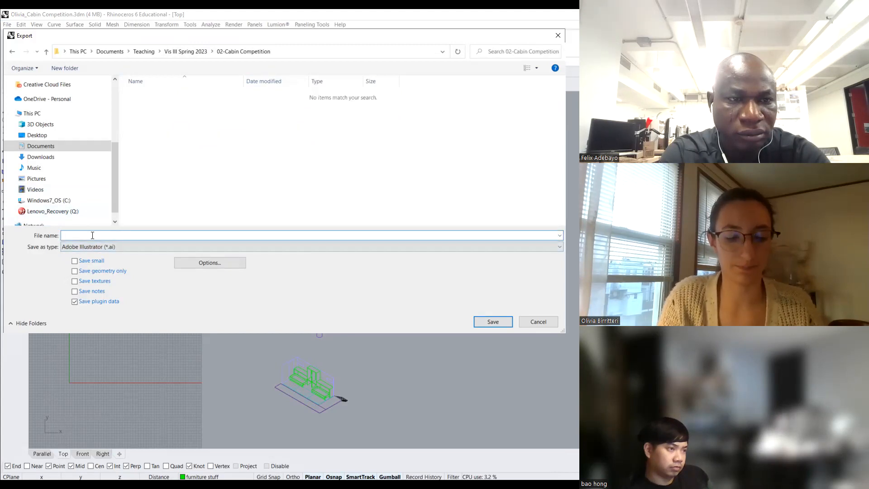
pyautogui.write('D')
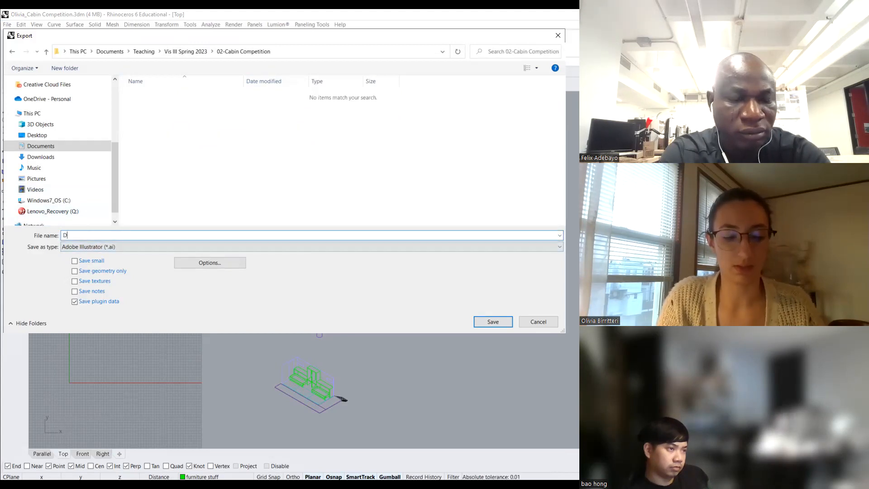
pyautogui.write('iagram background')
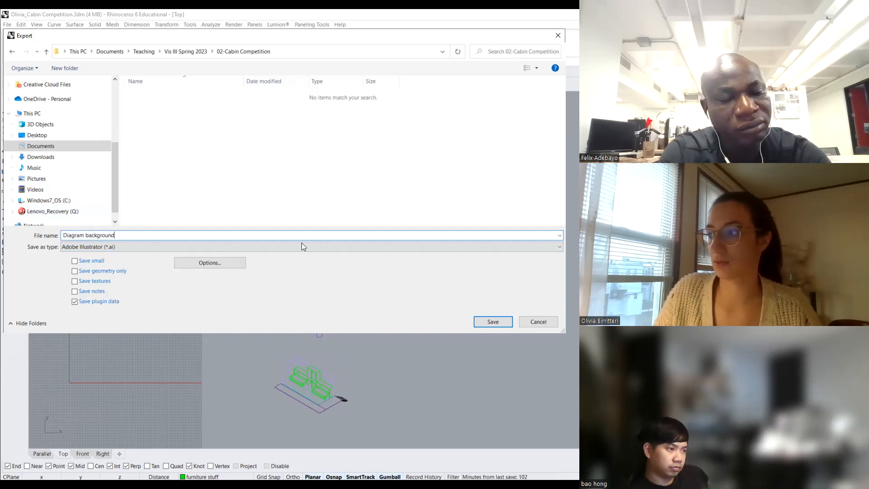
pyautogui.click(490, 320)
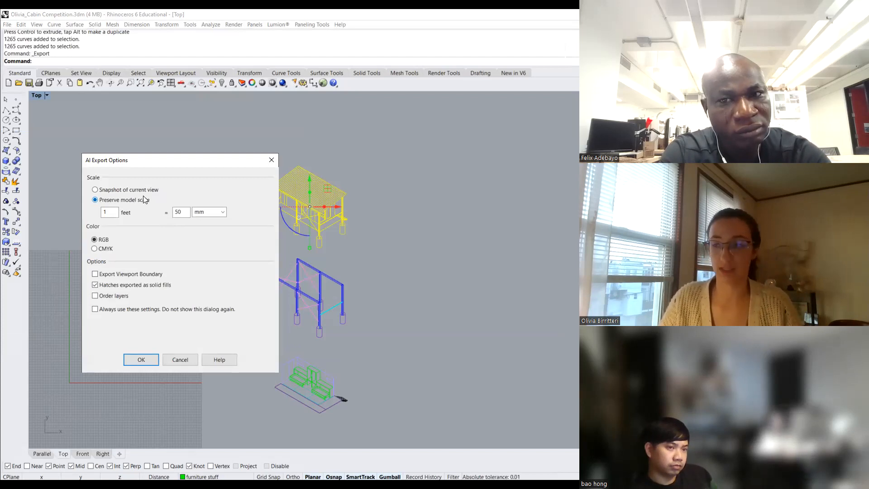
# - Set the Illustrator export scale to Snapshot of current view, complete the export and clear the selection
pyautogui.click(95, 190)
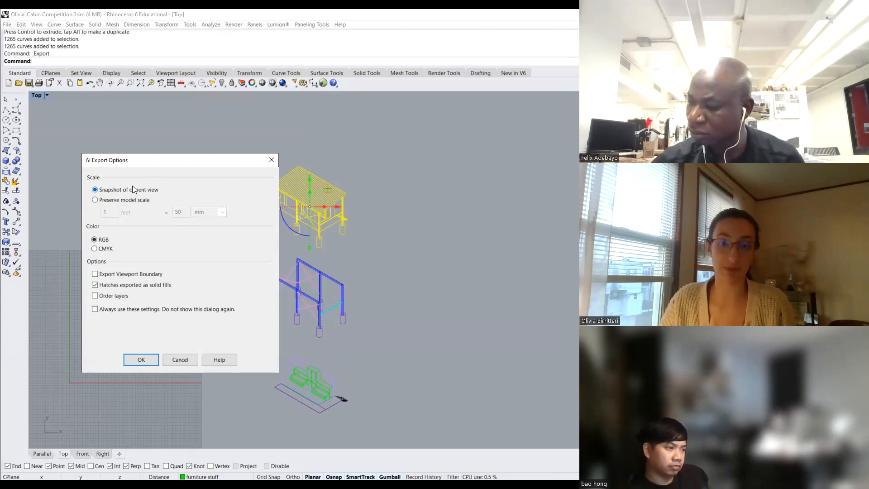
pyautogui.click(141, 361)
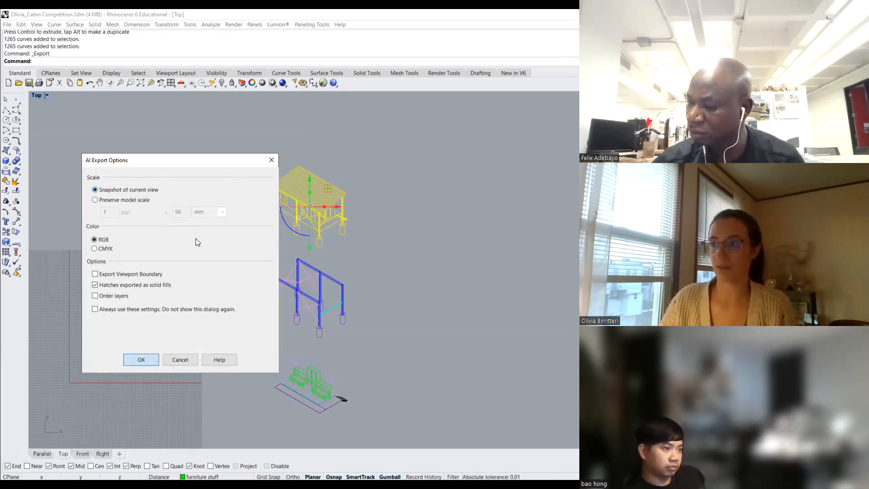
pyautogui.press('Escape')
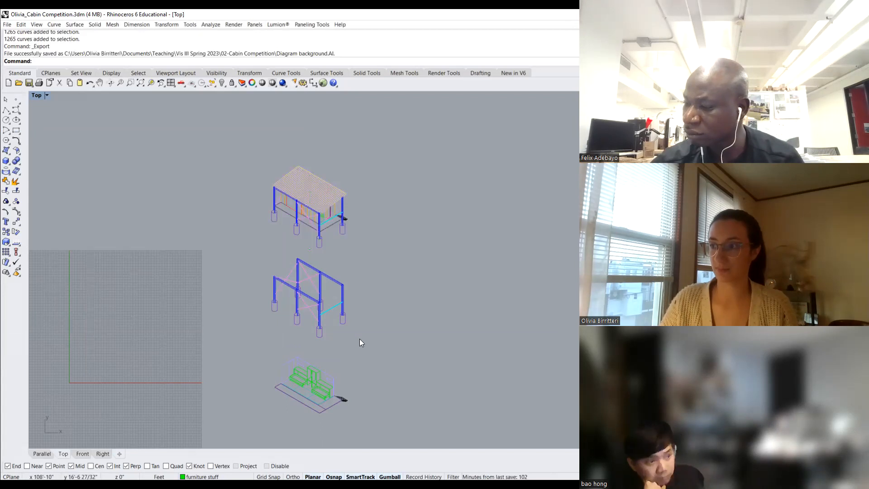
# - Export the structural frame drawing as an Illustrator file named Structural Diagram, using Snapshot of current view, and clear the selection
pyautogui.moveTo(360, 344); pyautogui.dragTo(246, 253)
pyautogui.click(7, 25)
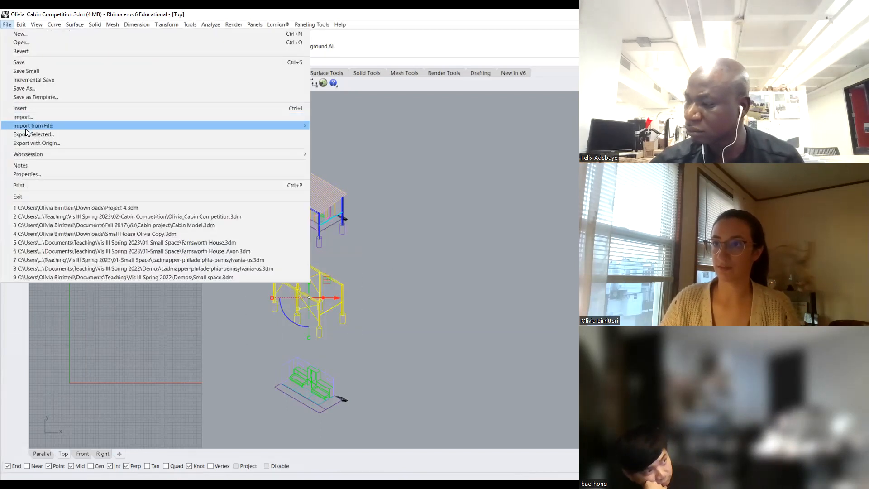
pyautogui.click(28, 134)
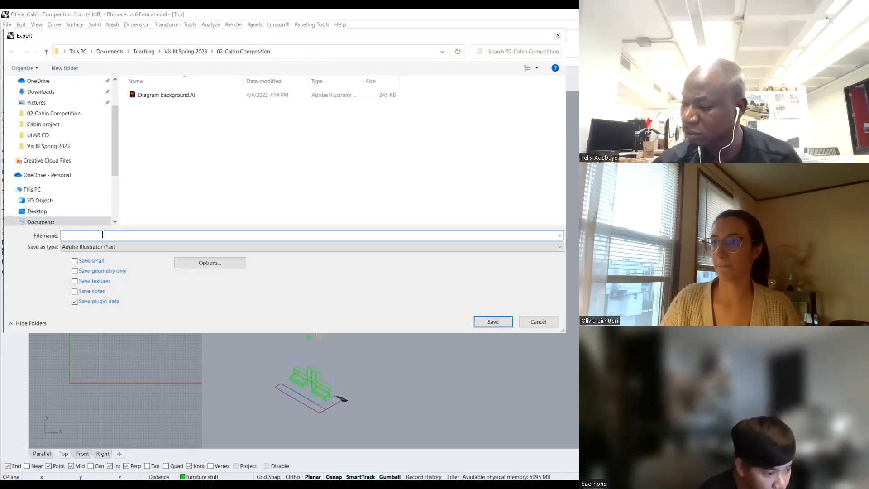
pyautogui.write('Structural')
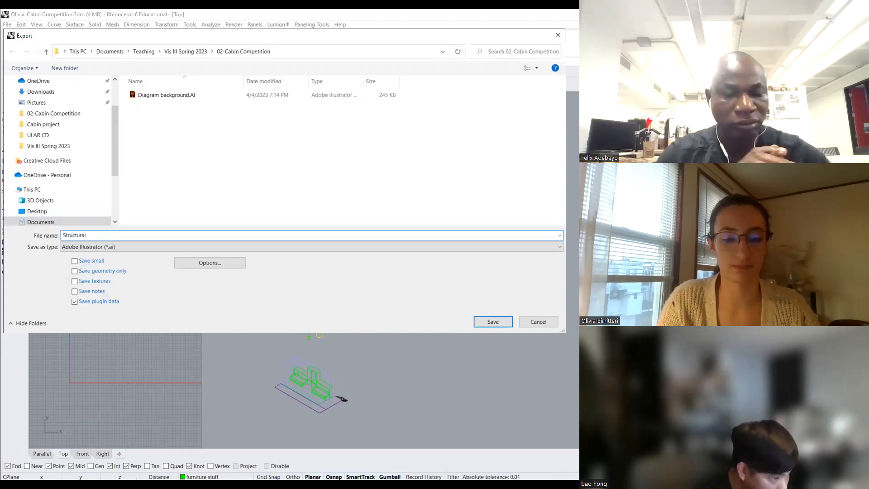
pyautogui.write(' Diagram')
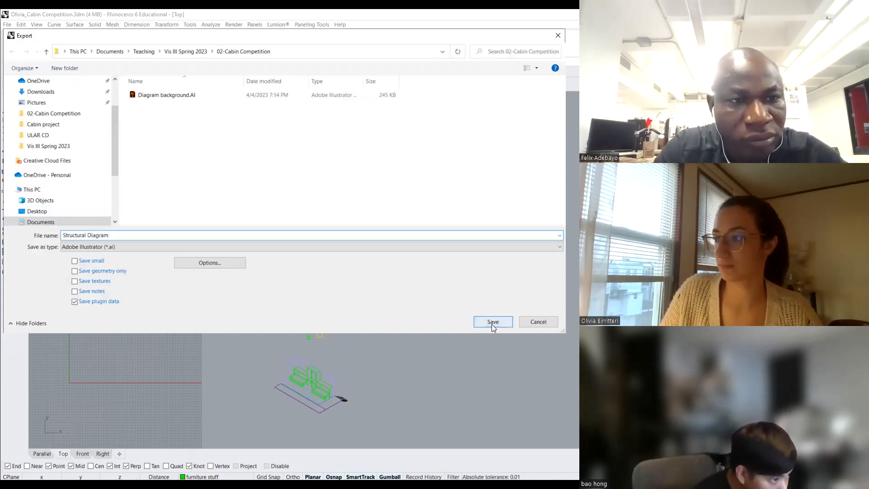
pyautogui.click(492, 321)
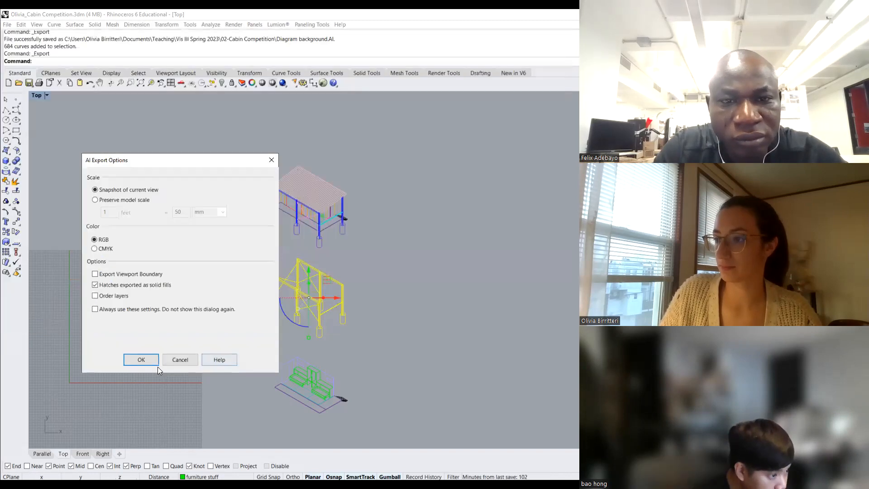
pyautogui.click(142, 360)
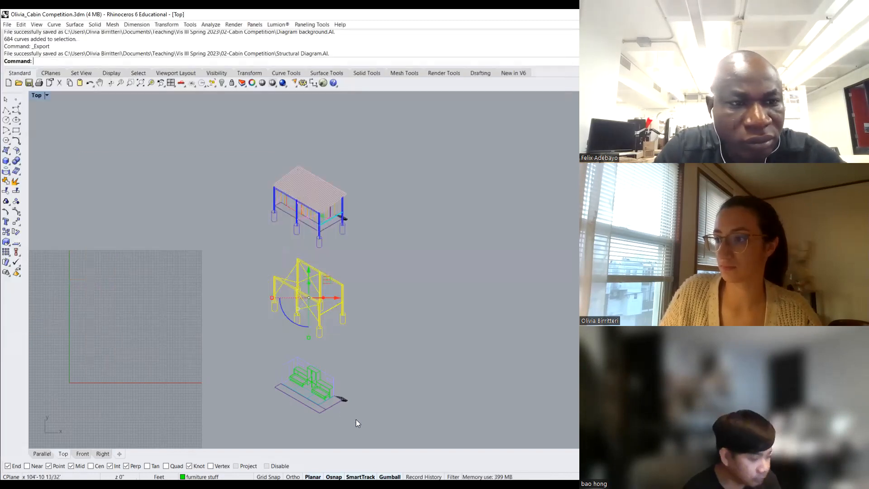
pyautogui.click(356, 419)
# - Export the furnished interior drawing as an Illustrator file named Furniture diagram, using Snapshot of current view
pyautogui.moveTo(344, 426); pyautogui.dragTo(243, 347)
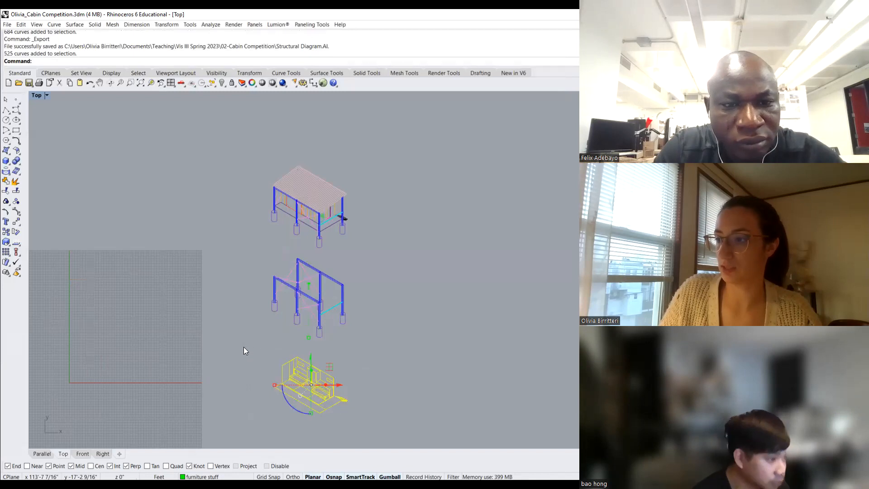
pyautogui.click(7, 25)
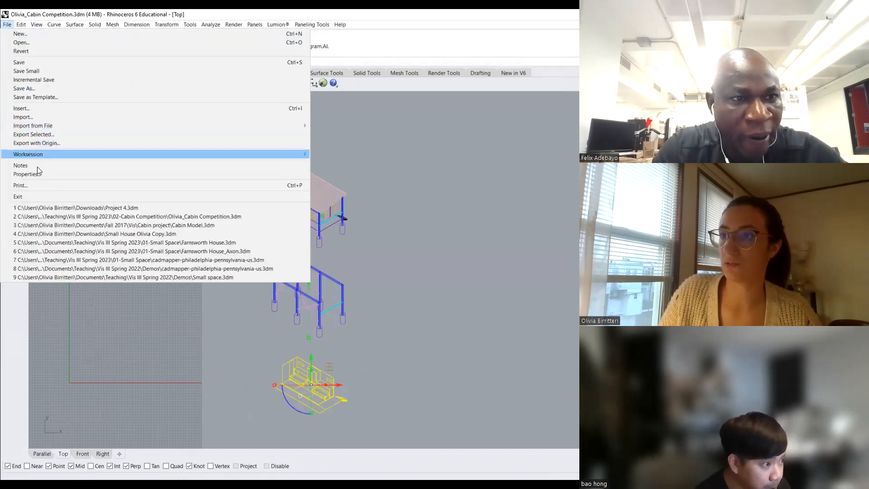
pyautogui.click(47, 134)
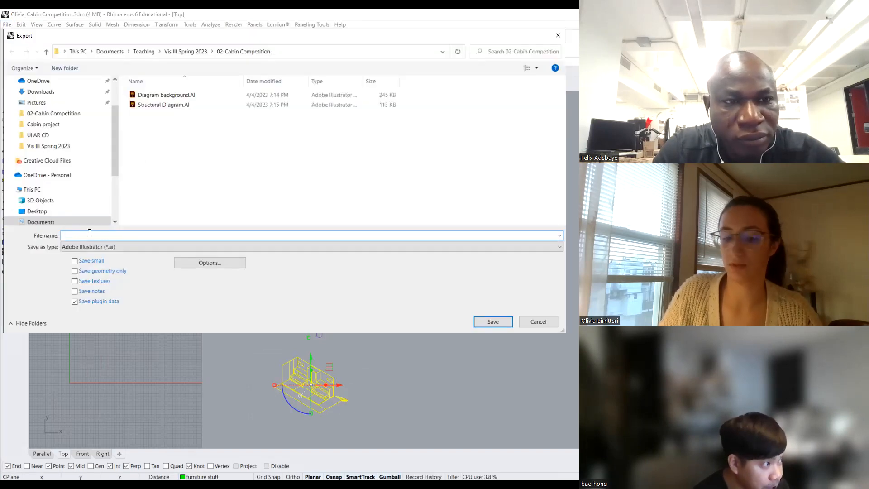
pyautogui.write('Furnitur')
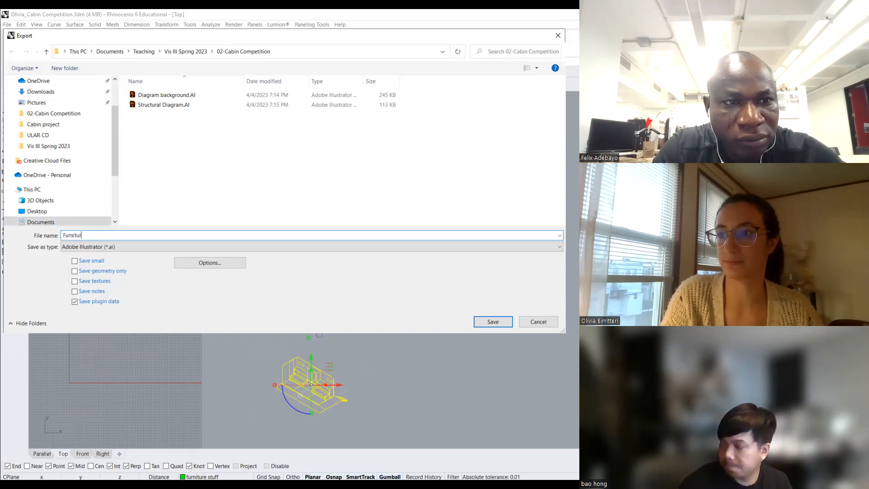
pyautogui.write('e diagram')
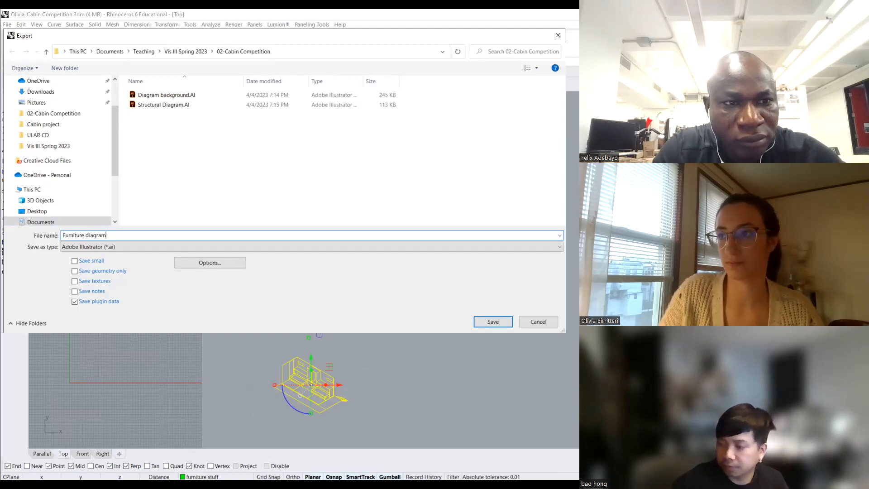
pyautogui.click(500, 323)
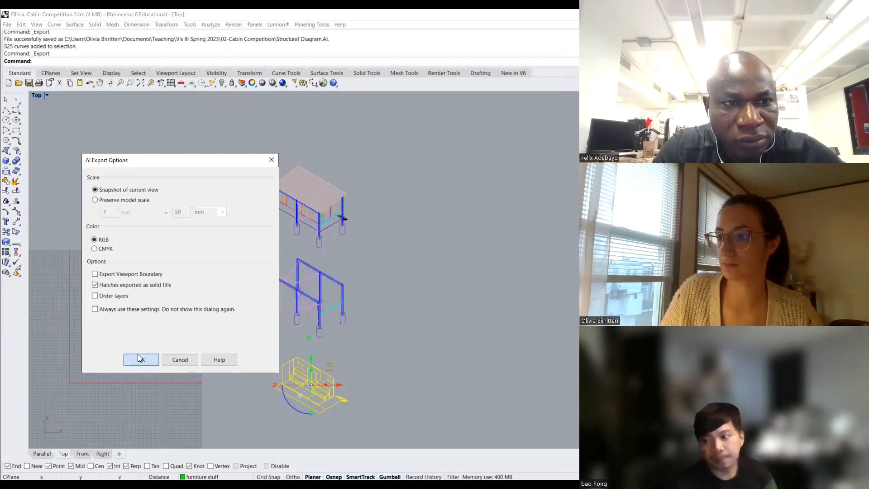
pyautogui.click(137, 359)
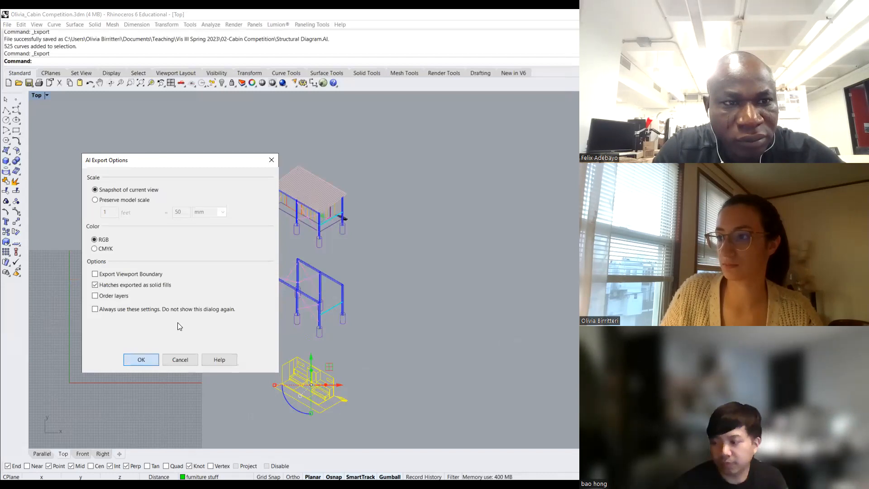
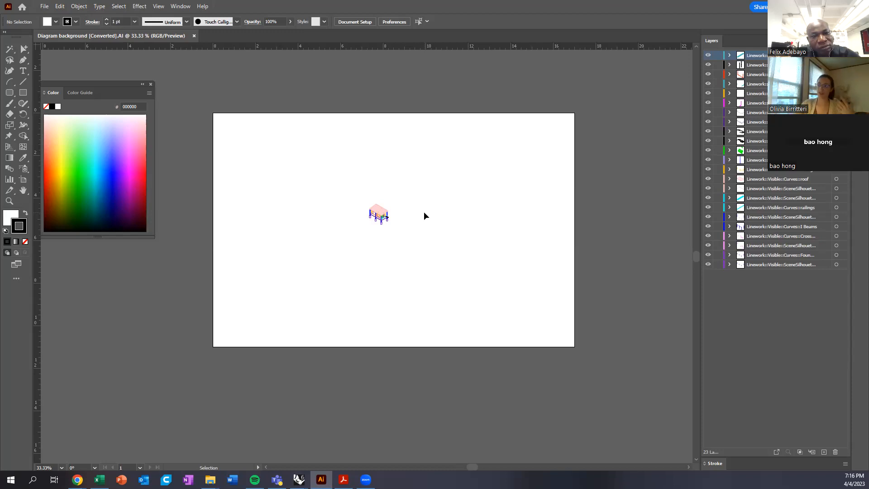
# - In Illustrator, scale the whole cabin drawing up proportionally to about 8.7 by 9.4 in, filling the artboard's height, and deselect it
pyautogui.moveTo(343, 181)
pyautogui.mouseDown()
pyautogui.moveTo(373, 215)
pyautogui.moveTo(419, 244)
pyautogui.mouseUp()
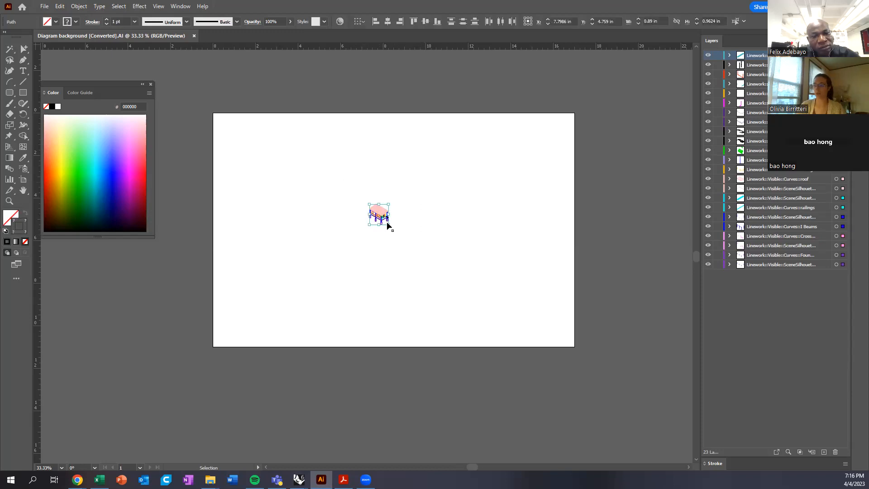
pyautogui.moveTo(400, 238)
pyautogui.keyDown('shift'); pyautogui.mouseDown()
pyautogui.moveTo(454, 283)
pyautogui.moveTo(484, 327)
pyautogui.mouseUp(); pyautogui.keyUp('shift')
pyautogui.keyDown('shift'); pyautogui.moveTo(369, 204); pyautogui.dragTo(265, 130); pyautogui.keyUp('shift')
pyautogui.click(516, 233)
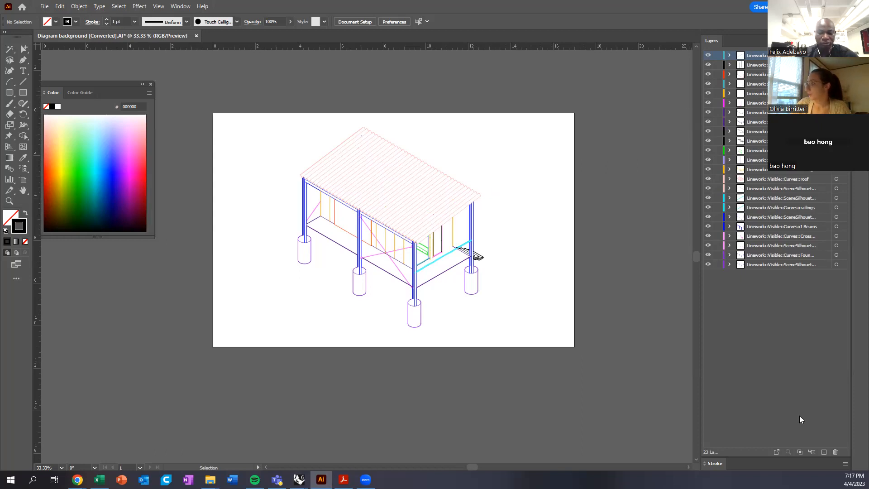
# - Create a new layer above the linework layers and name it Background
pyautogui.click(825, 453)
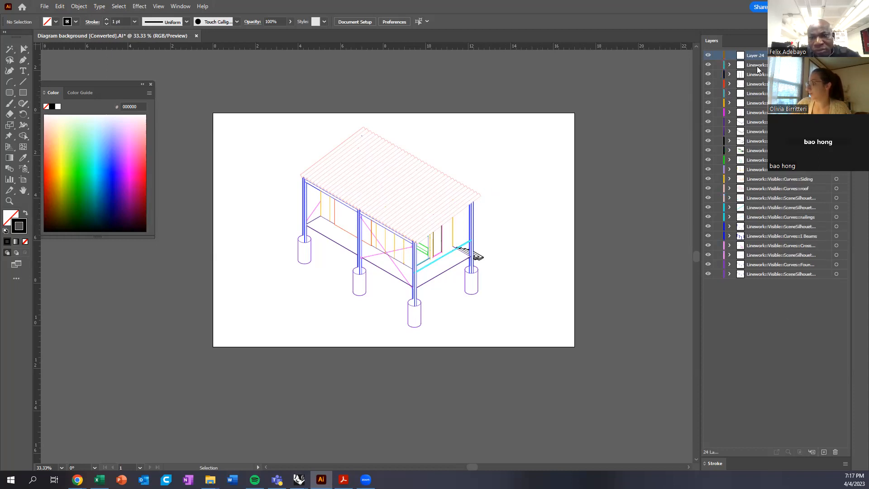
pyautogui.doubleClick(757, 54)
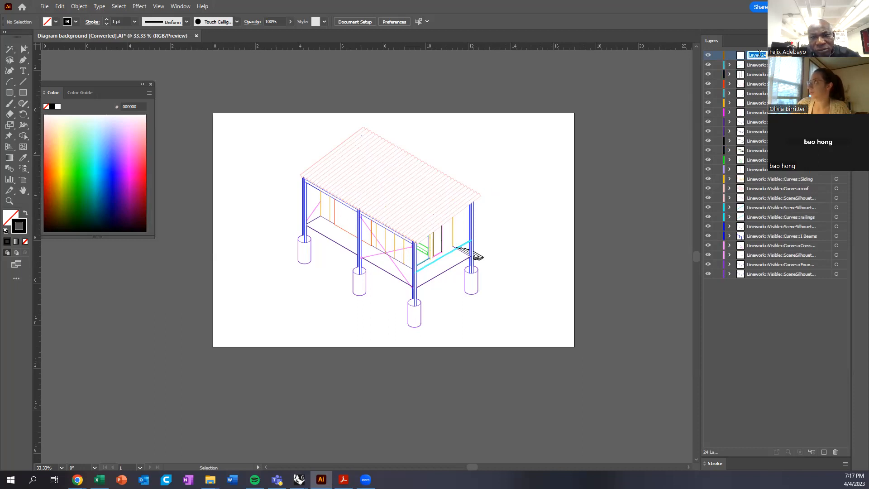
pyautogui.write('Ba')
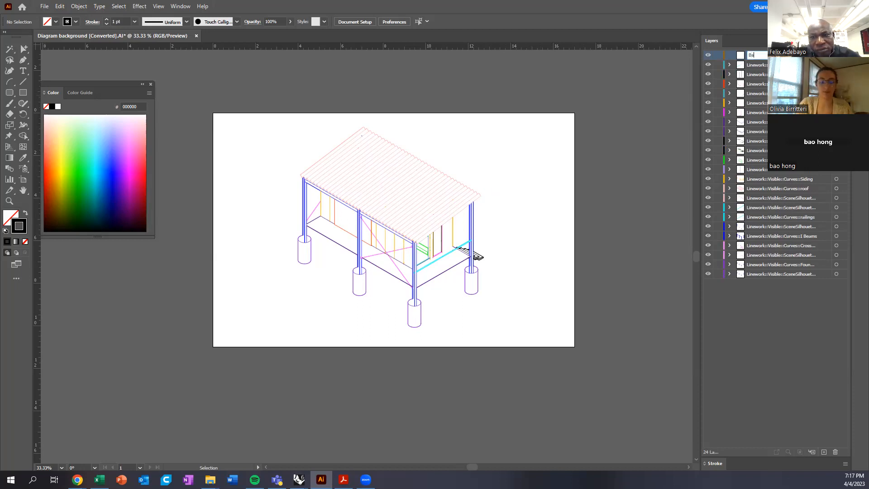
pyautogui.write('ckground')
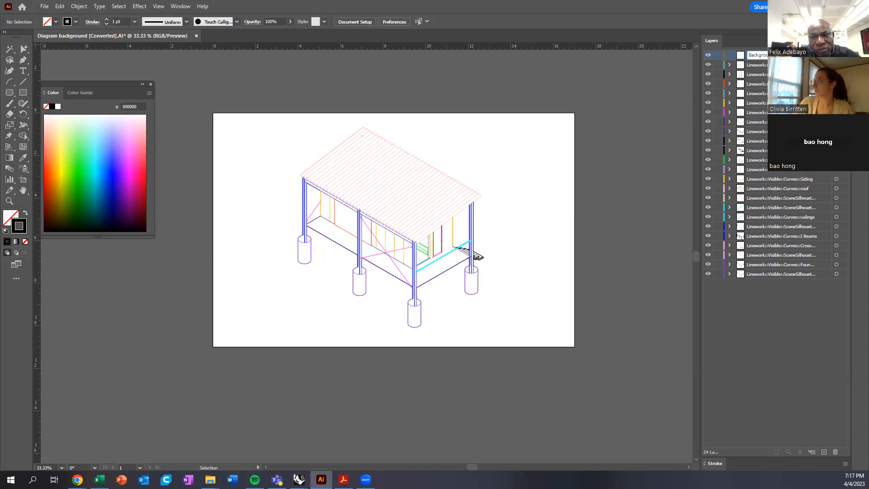
# - Move all the imported Linework layers into the Background layer as sublayers
pyautogui.click(781, 65)
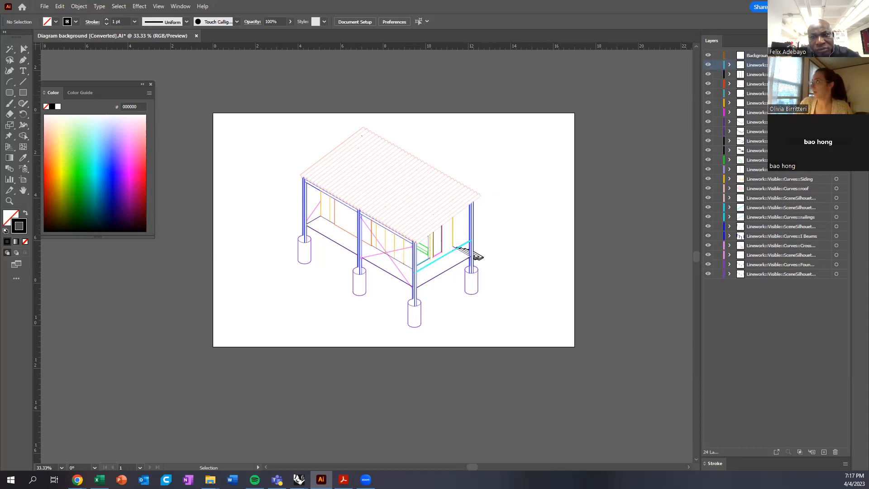
pyautogui.keyDown('shift'); pyautogui.click(761, 274); pyautogui.keyUp('shift')
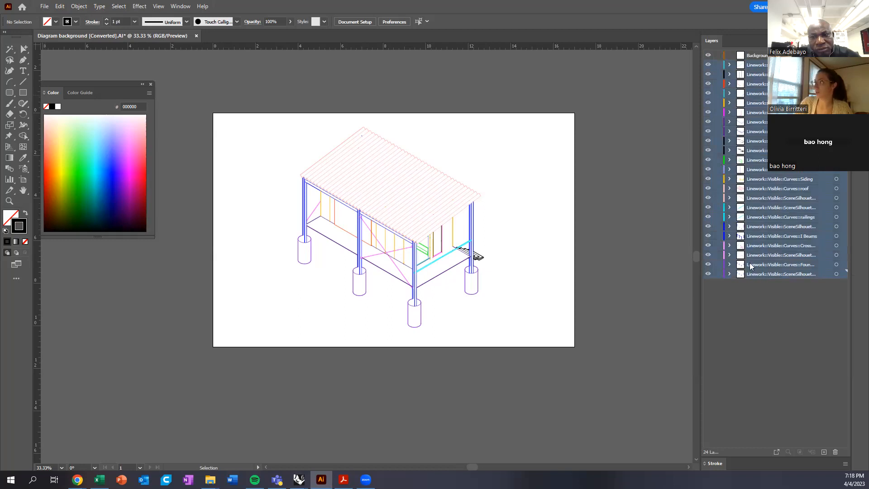
pyautogui.keyDown('shift'); pyautogui.click(761, 56); pyautogui.keyUp('shift')
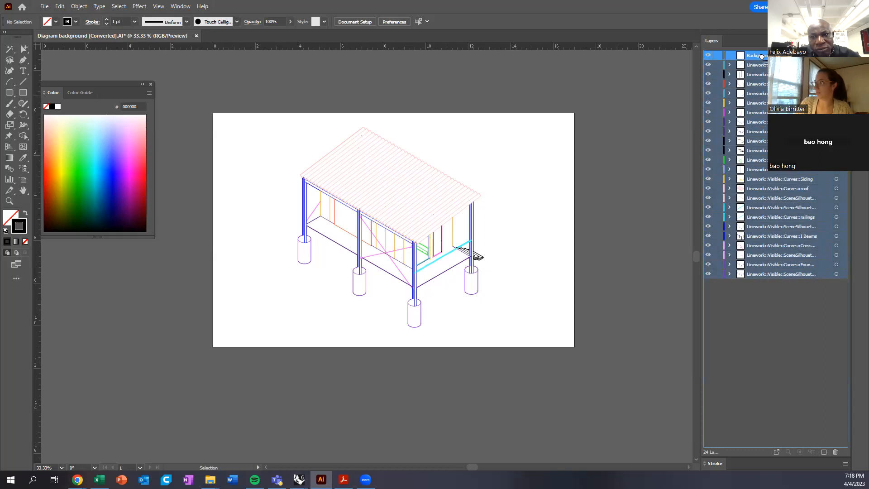
pyautogui.moveTo(762, 56); pyautogui.dragTo(759, 56)
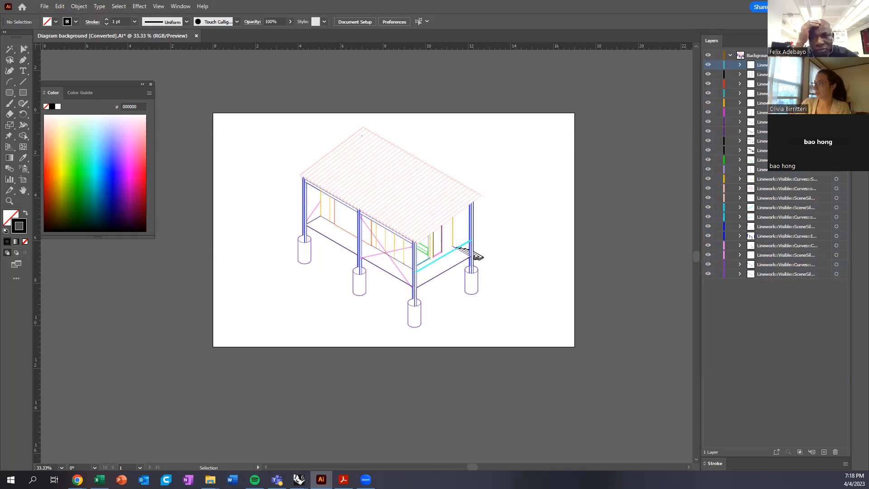
# - Target every Linework sublayer inside Background together, so the entire cabin drawing is selected at layer level
pyautogui.click(837, 65)
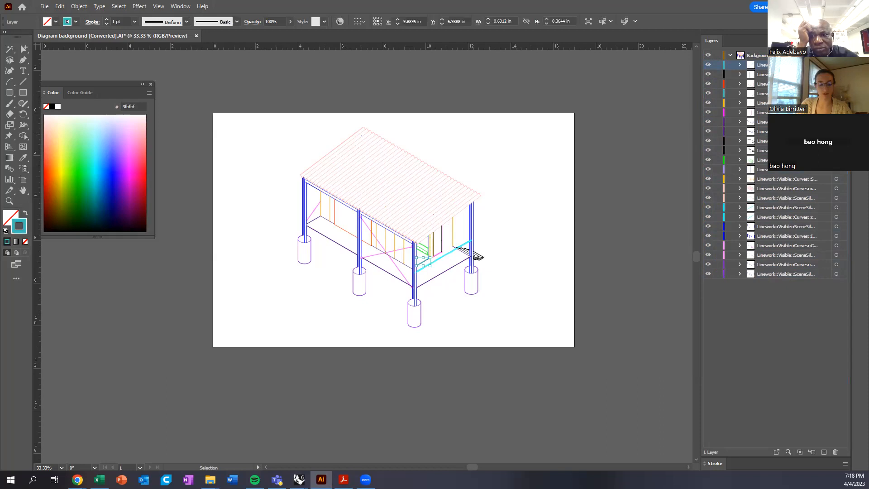
pyautogui.keyDown('shift'); pyautogui.click(837, 74); pyautogui.keyUp('shift')
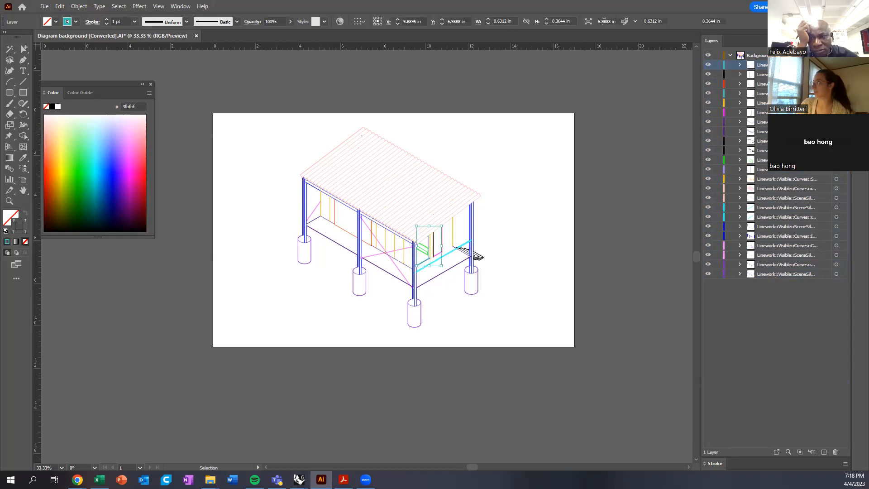
pyautogui.keyDown('shift'); pyautogui.click(836, 84); pyautogui.keyUp('shift')
pyautogui.keyDown('shift'); pyautogui.click(837, 94); pyautogui.keyUp('shift')
pyautogui.keyDown('shift'); pyautogui.click(836, 103); pyautogui.keyUp('shift')
pyautogui.keyDown('shift'); pyautogui.click(836, 112); pyautogui.keyUp('shift')
pyautogui.keyDown('shift'); pyautogui.click(837, 122); pyautogui.keyUp('shift')
pyautogui.keyDown('shift'); pyautogui.click(837, 131); pyautogui.keyUp('shift')
pyautogui.keyDown('shift'); pyautogui.click(837, 141); pyautogui.keyUp('shift')
pyautogui.keyDown('shift'); pyautogui.click(837, 150); pyautogui.keyUp('shift')
pyautogui.keyDown('shift'); pyautogui.click(837, 160); pyautogui.keyUp('shift')
pyautogui.keyDown('shift'); pyautogui.click(836, 169); pyautogui.keyUp('shift')
pyautogui.keyDown('shift'); pyautogui.click(837, 189); pyautogui.keyUp('shift')
pyautogui.keyDown('shift'); pyautogui.click(837, 197); pyautogui.keyUp('shift')
pyautogui.keyDown('shift'); pyautogui.click(837, 207); pyautogui.keyUp('shift')
pyautogui.keyDown('shift'); pyautogui.click(837, 217); pyautogui.keyUp('shift')
pyautogui.keyDown('shift'); pyautogui.click(837, 226); pyautogui.keyUp('shift')
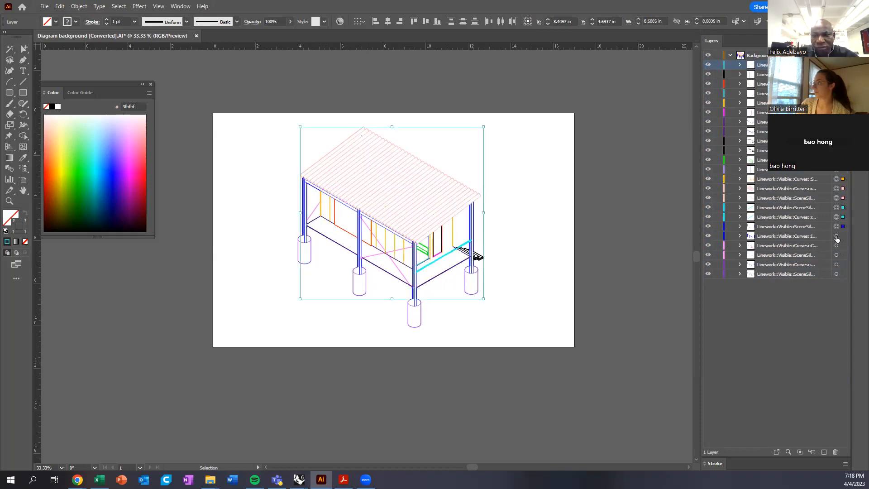
pyautogui.keyDown('shift'); pyautogui.click(836, 236); pyautogui.keyUp('shift')
pyautogui.keyDown('shift'); pyautogui.click(837, 274); pyautogui.keyUp('shift')
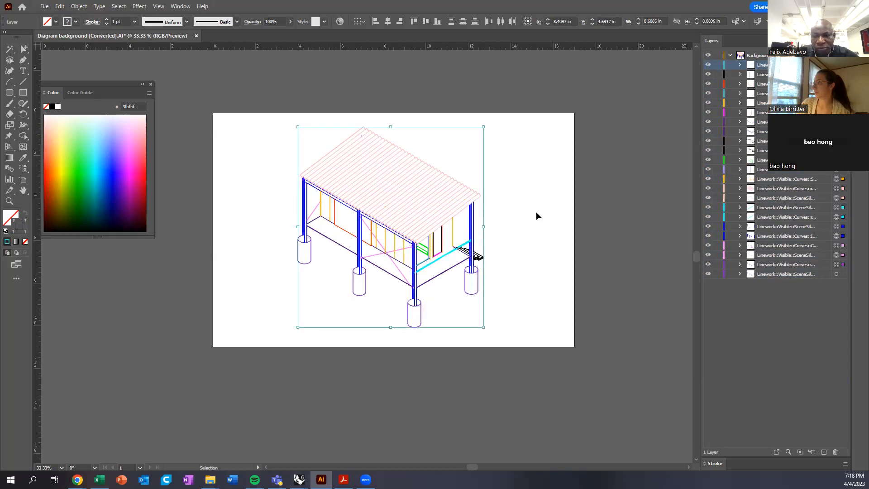
# - Apply the default fill and stroke to the targeted sublayers, with the stroke colour set to grey 727272 and the weight to 0.5 pt
pyautogui.click(5, 232)
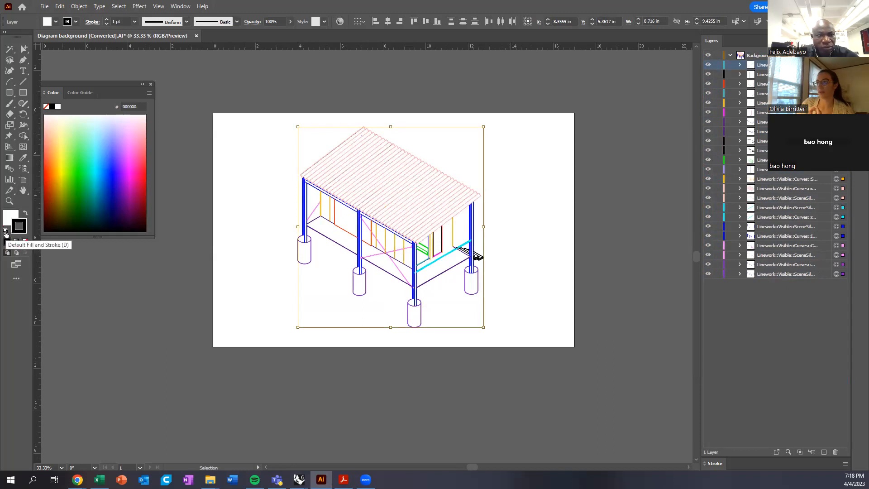
pyautogui.doubleClick(24, 231)
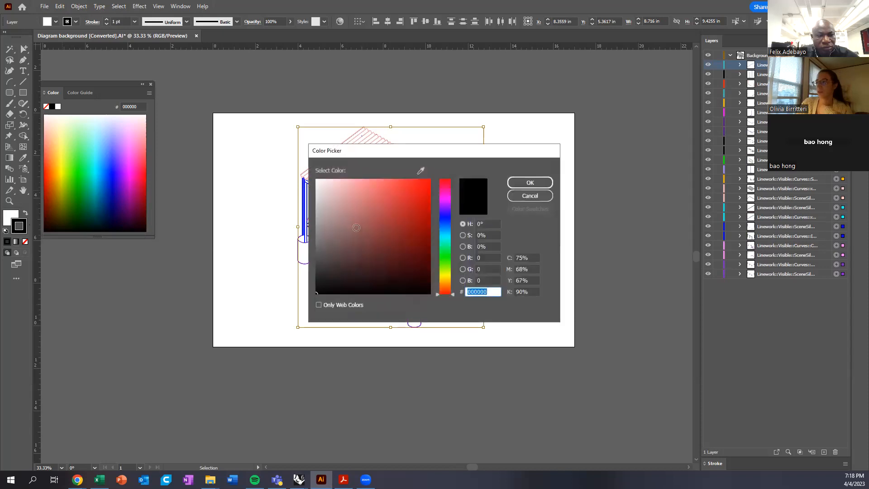
pyautogui.click(315, 247)
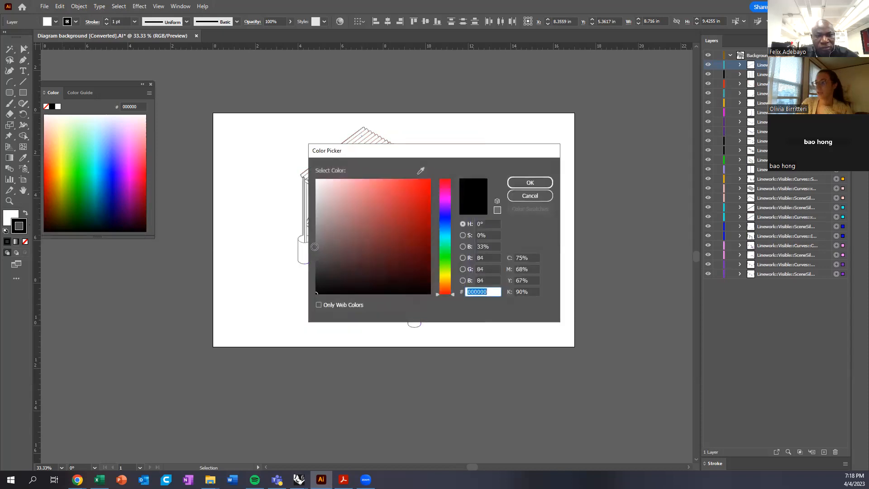
pyautogui.moveTo(315, 246); pyautogui.dragTo(314, 240)
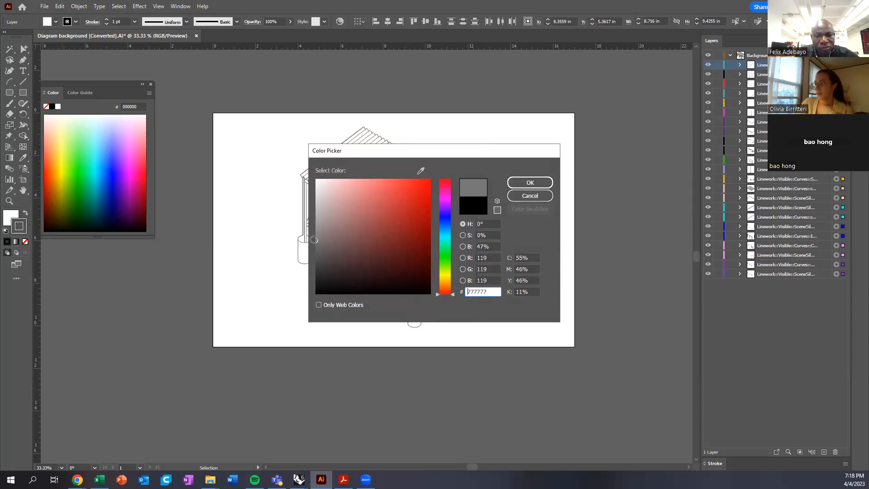
pyautogui.click(530, 195)
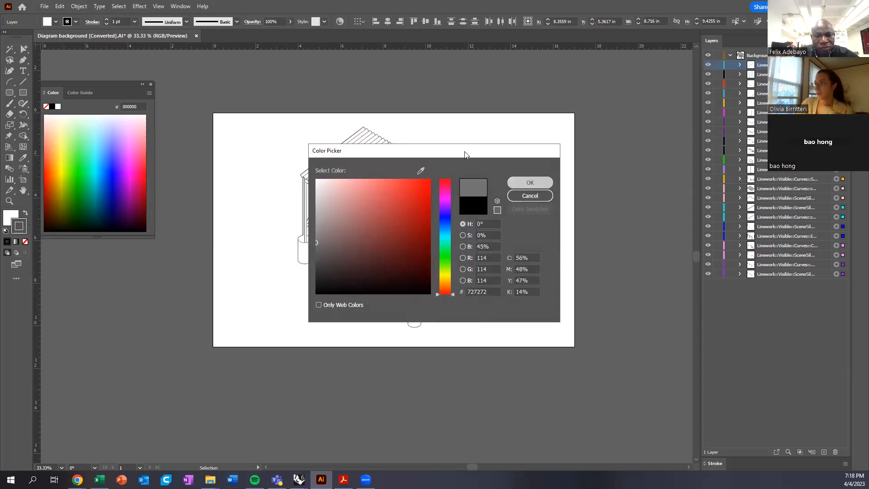
pyautogui.click(135, 22)
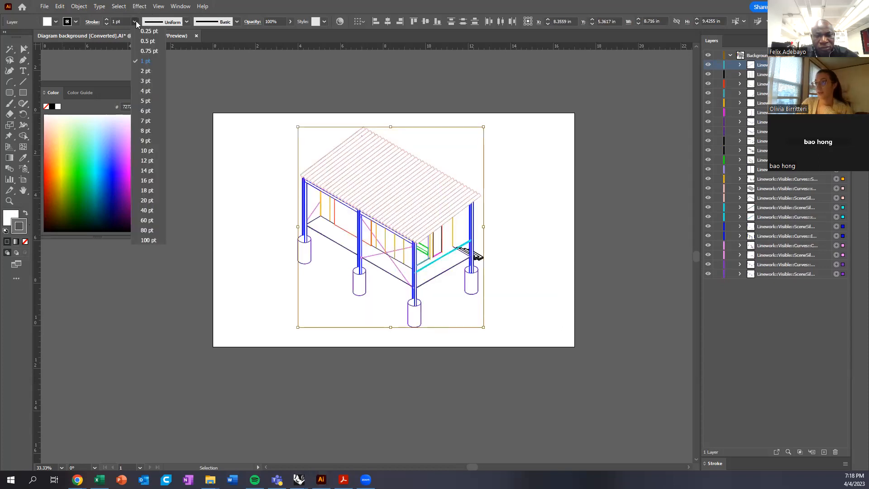
pyautogui.click(148, 42)
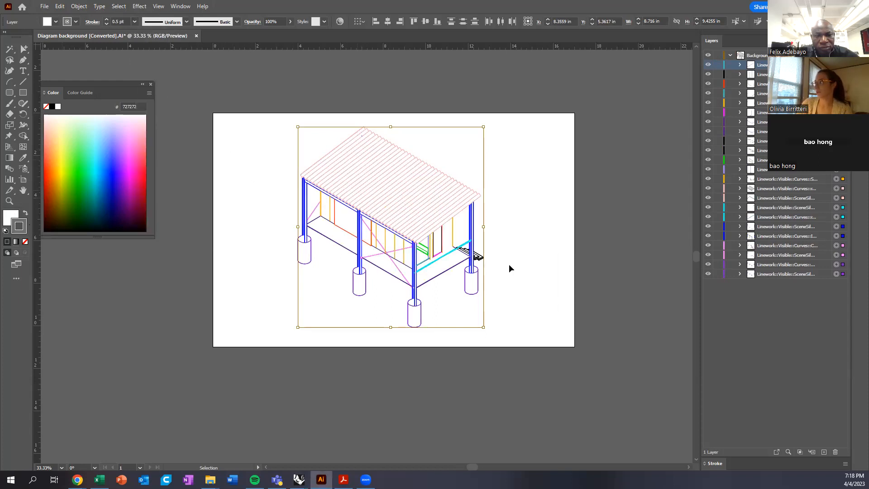
# - Open Structural Diagram.AI and bring its entire structure drawing into the Diagram background document, beside the grey cabin
pyautogui.click(545, 194)
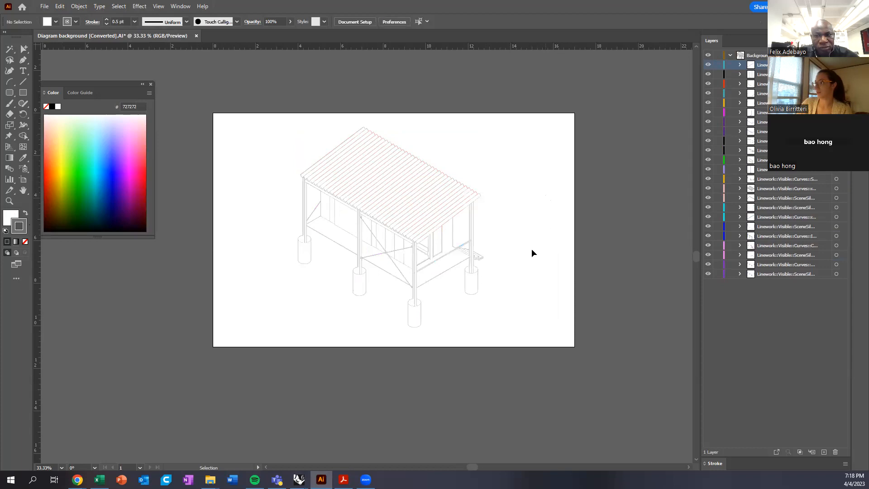
pyautogui.keyDown('alt'); pyautogui.scroll(1, 466, 242); pyautogui.keyUp('alt')
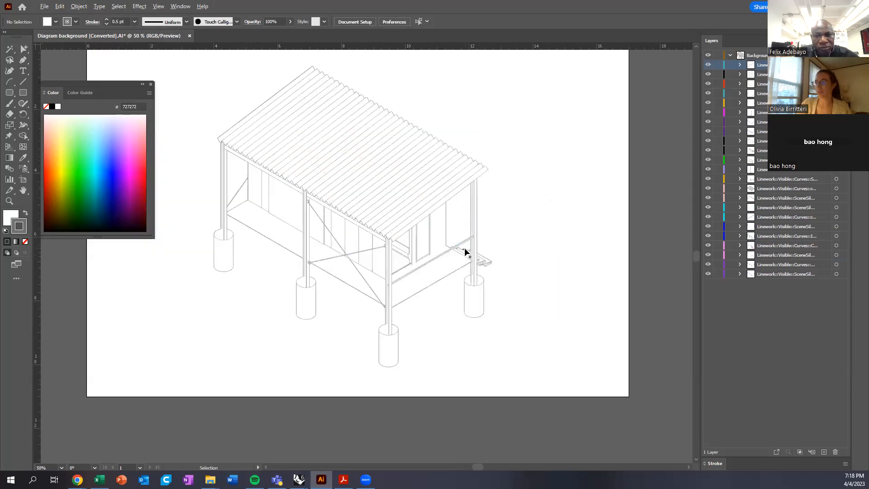
pyautogui.moveTo(184, 323); pyautogui.dragTo(233, 328)
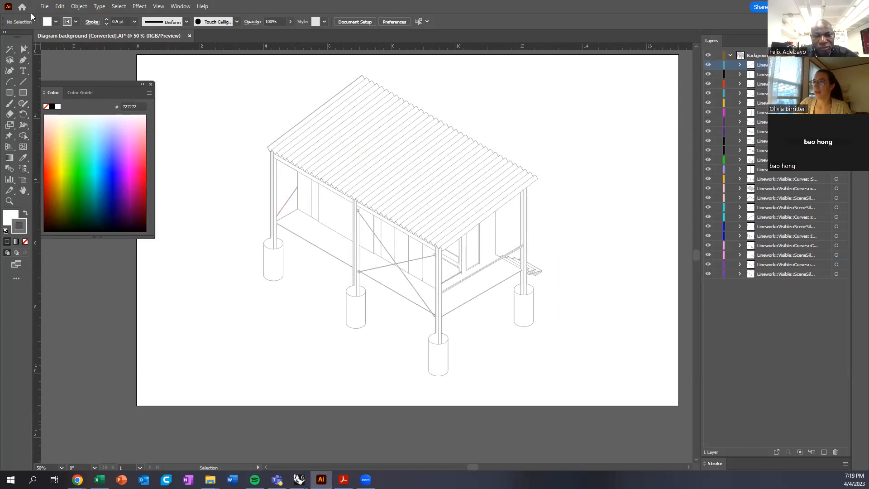
pyautogui.click(42, 7)
pyautogui.click(55, 36)
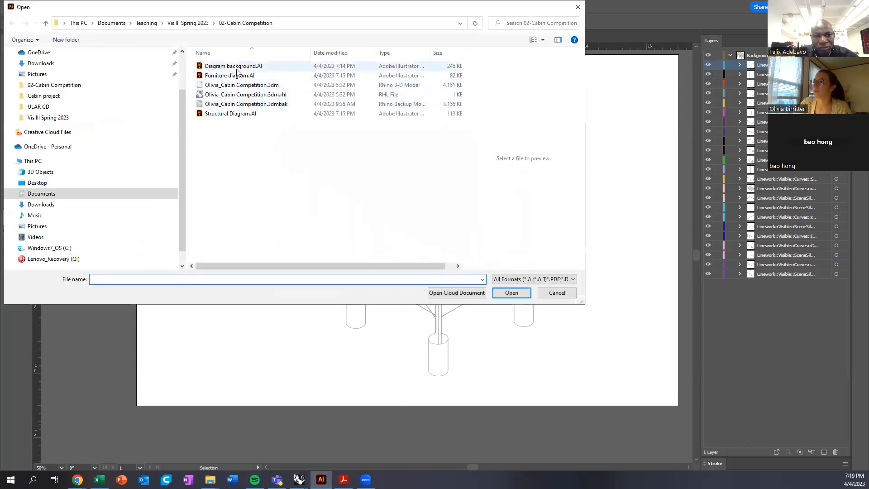
pyautogui.click(229, 114)
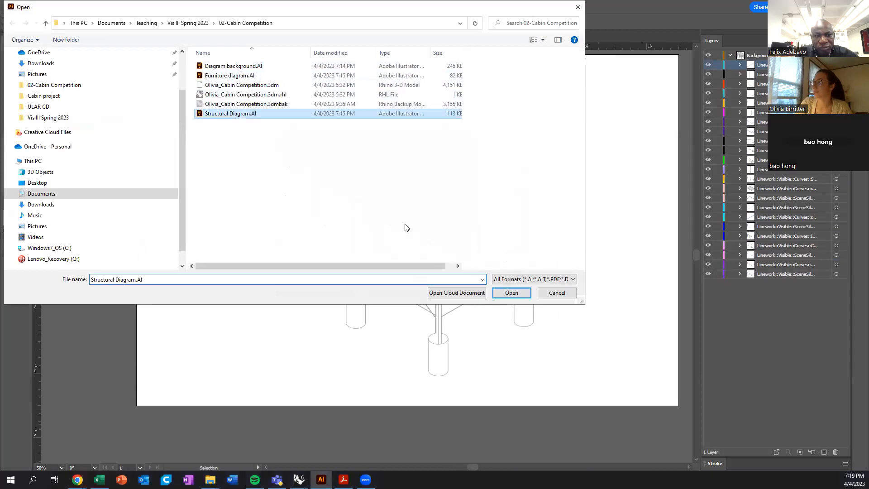
pyautogui.click(509, 293)
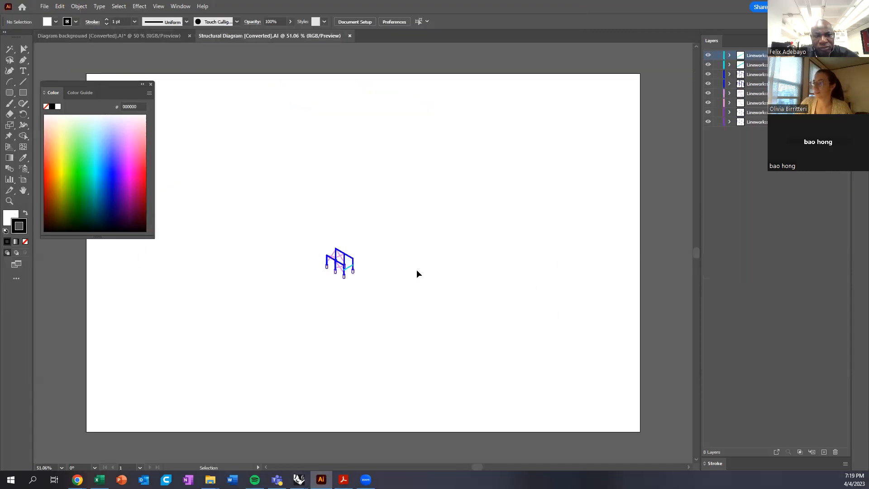
pyautogui.moveTo(291, 221); pyautogui.dragTo(383, 297)
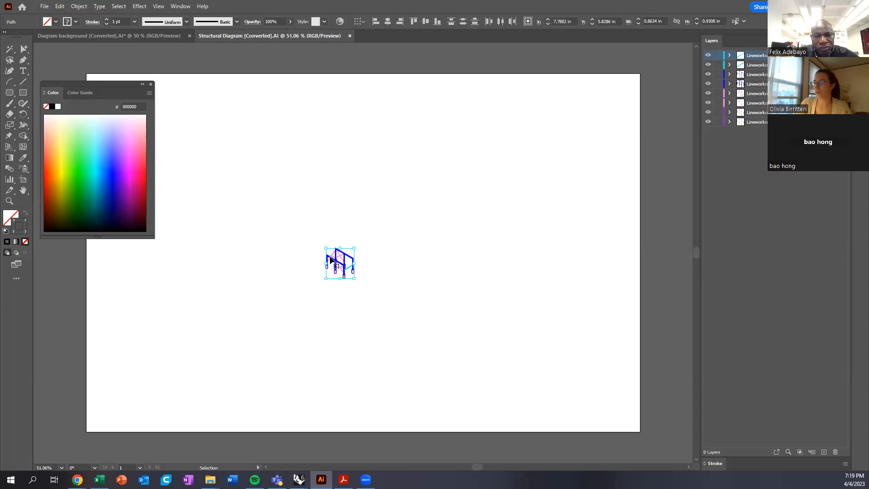
pyautogui.moveTo(331, 259)
pyautogui.mouseDown()
pyautogui.moveTo(309, 247)
pyautogui.moveTo(304, 231)
pyautogui.moveTo(328, 261)
pyautogui.moveTo(155, 37)
pyautogui.moveTo(140, 32)
pyautogui.moveTo(181, 67)
pyautogui.moveTo(217, 136)
pyautogui.mouseUp()
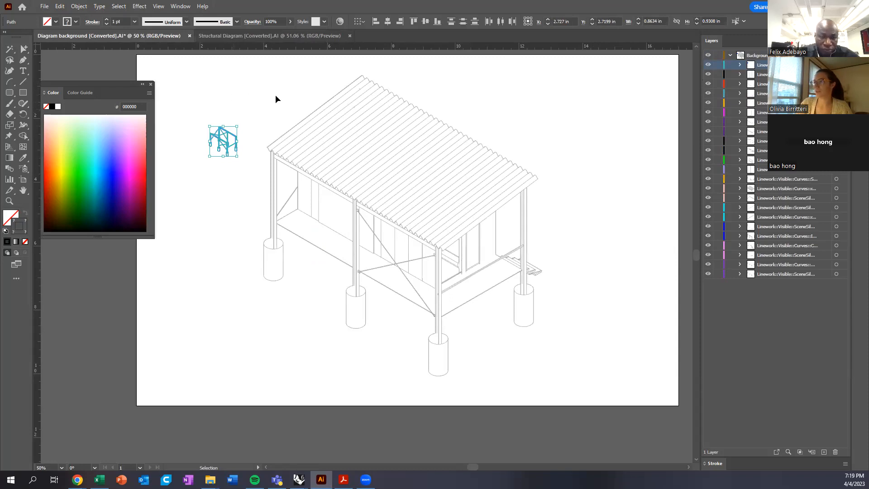
# - Create a new layer above Background and name it Structural
pyautogui.click(760, 56)
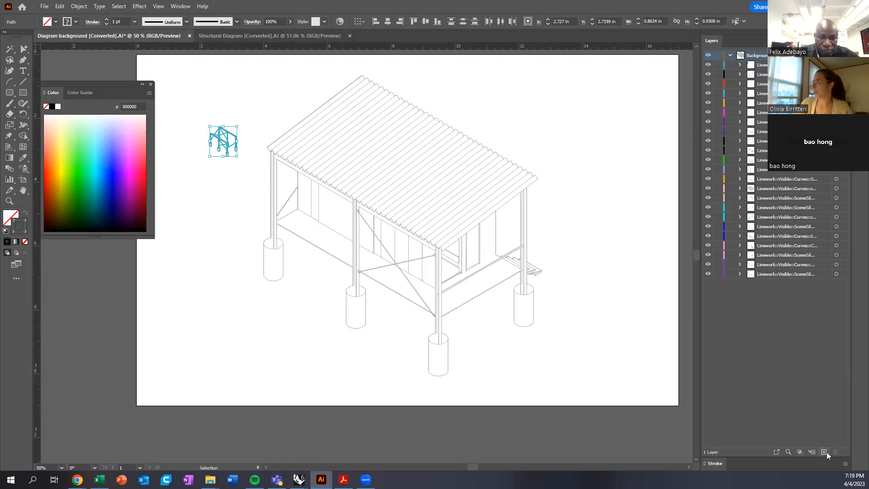
pyautogui.click(825, 452)
pyautogui.doubleClick(756, 55)
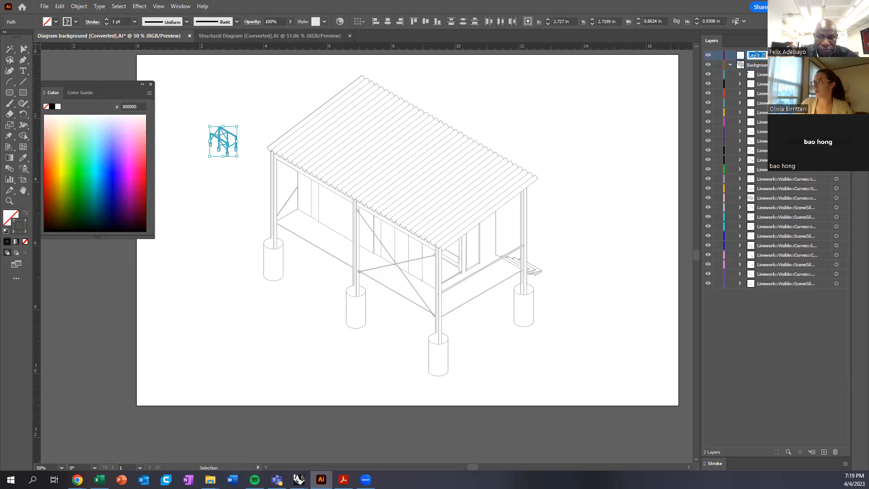
pyautogui.write('Structura')
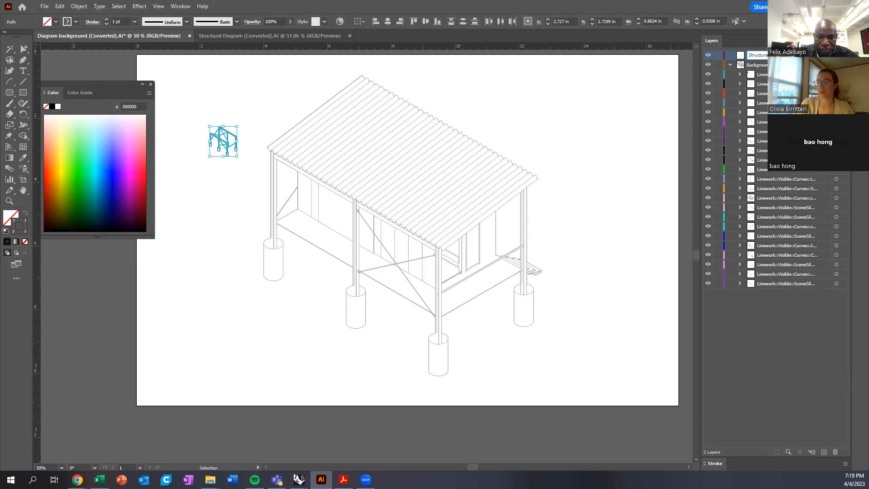
pyautogui.press('Return')
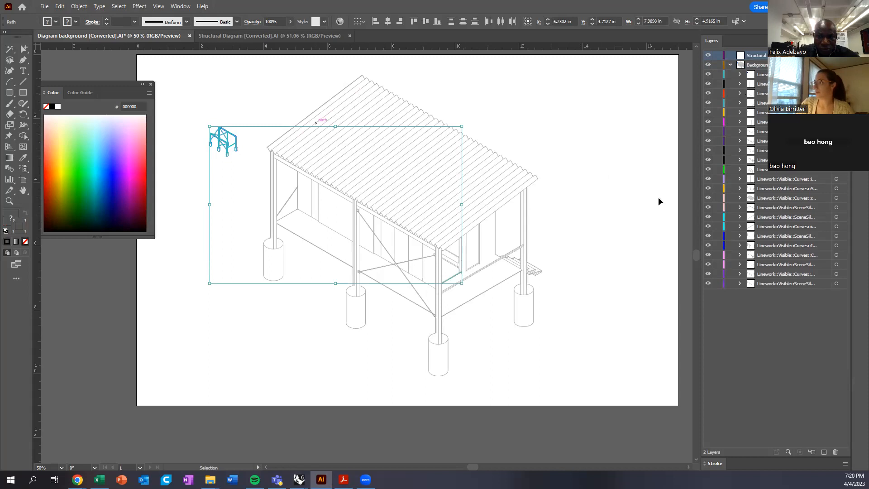
# - Move the small imported structure drawing into the Structural layer and check the assignment by switching that layer's visibility off and on
pyautogui.click(200, 312)
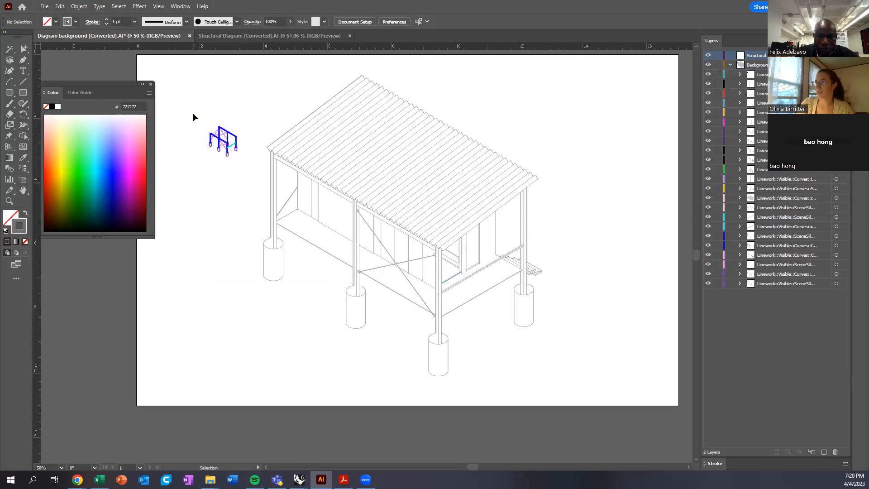
pyautogui.moveTo(194, 112); pyautogui.dragTo(249, 168)
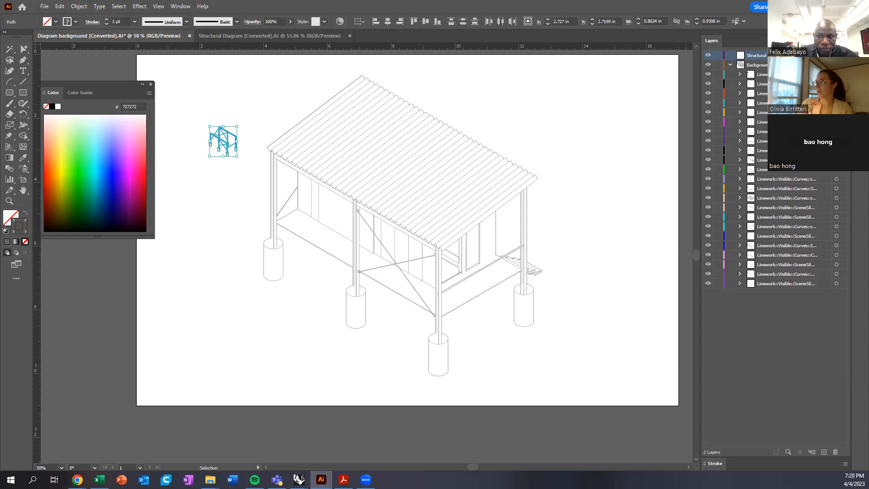
pyautogui.moveTo(843, 74); pyautogui.dragTo(843, 55)
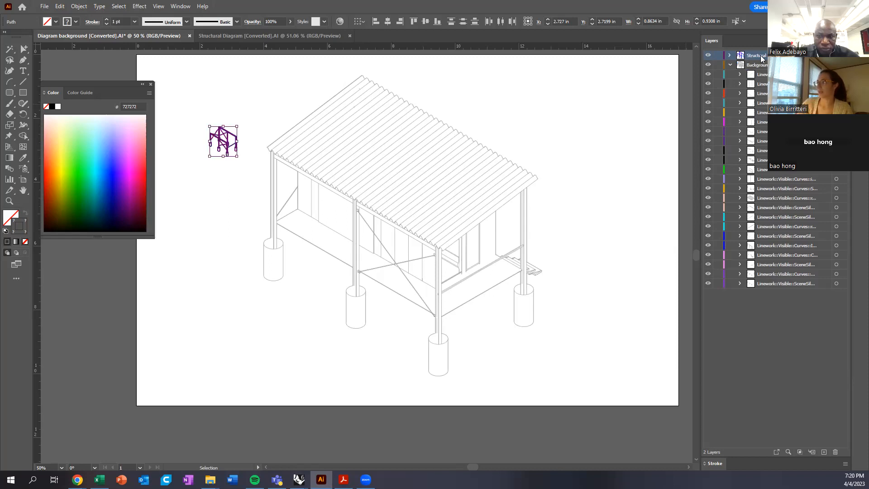
pyautogui.click(568, 89)
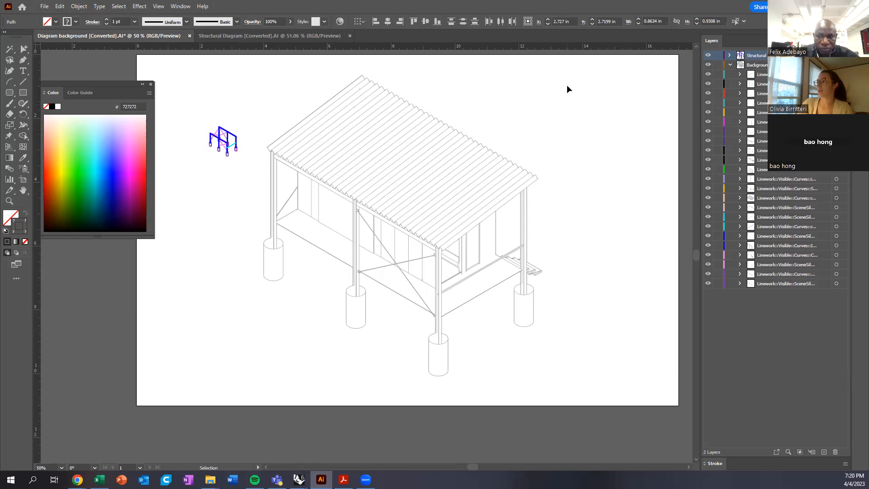
pyautogui.click(707, 56)
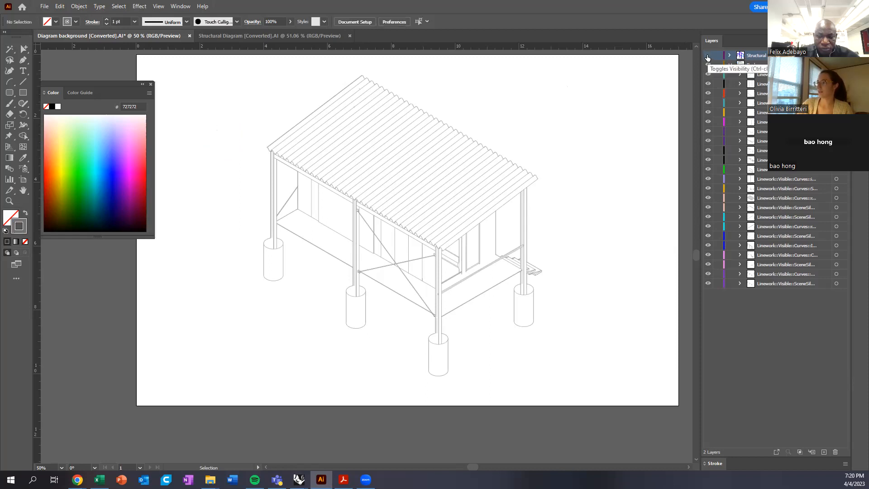
pyautogui.click(708, 55)
# - Enlarge the structure drawing proportionally to about 8.43 by 9.09 in and align its columns and footings with the grey cabin
pyautogui.moveTo(190, 109); pyautogui.dragTo(253, 169)
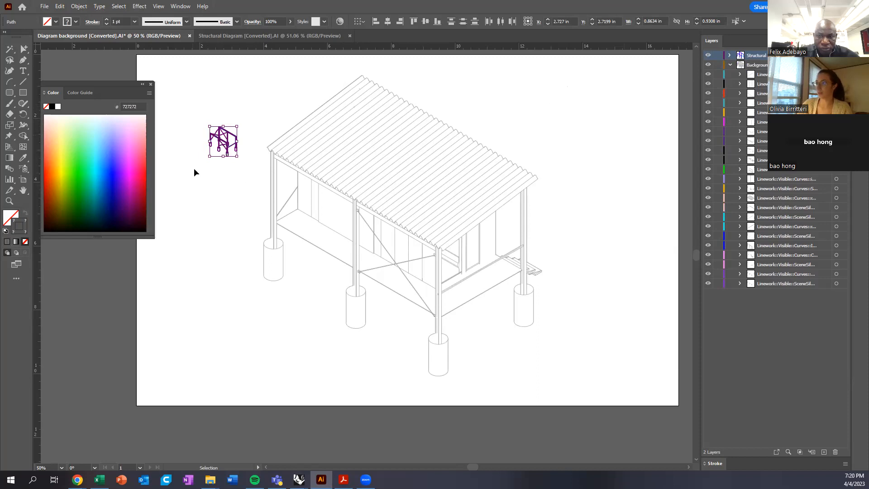
pyautogui.moveTo(221, 153); pyautogui.dragTo(613, 95)
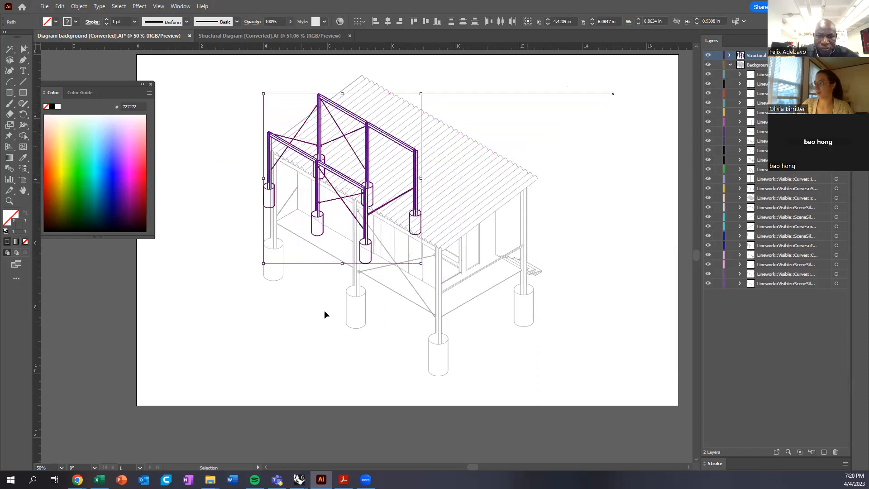
pyautogui.keyDown('shift'); pyautogui.moveTo(421, 263); pyautogui.dragTo(557, 383); pyautogui.keyUp('shift')
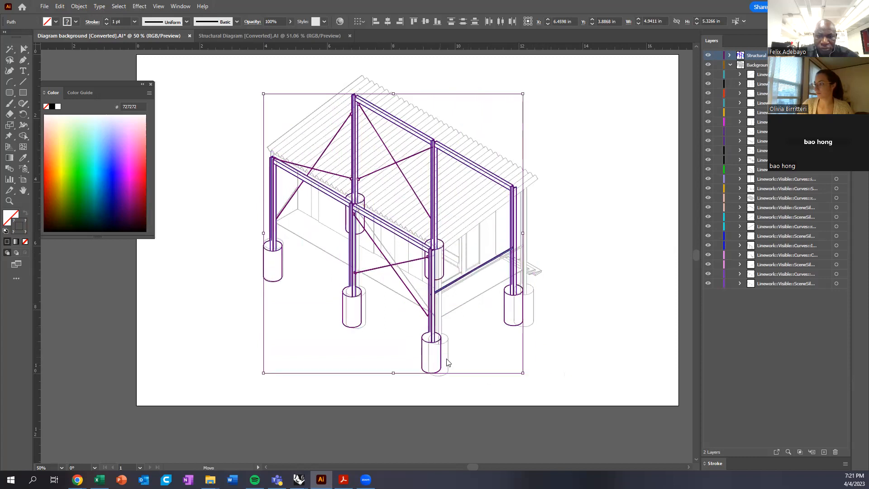
pyautogui.moveTo(447, 362); pyautogui.dragTo(448, 361)
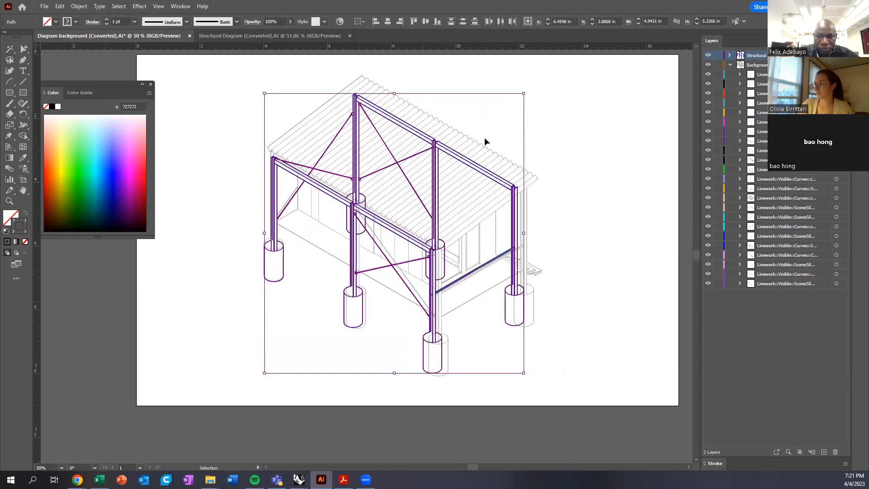
pyautogui.press('Left')
pyautogui.moveTo(524, 93); pyautogui.dragTo(541, 83)
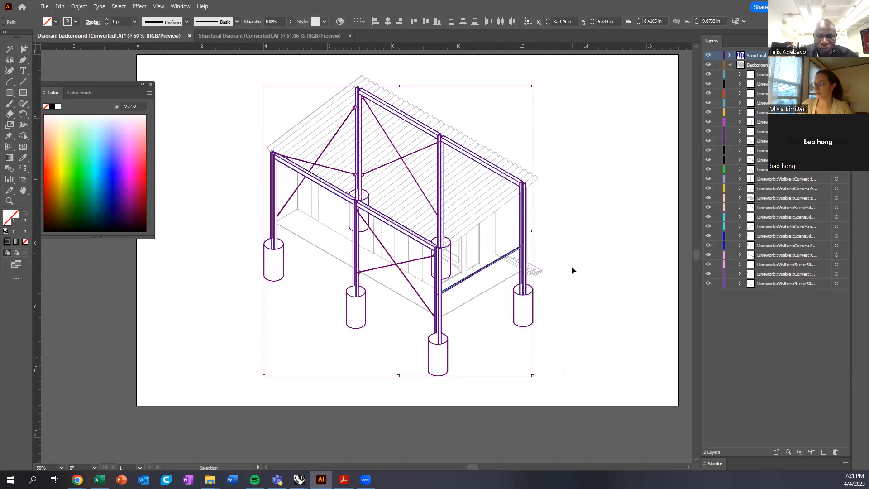
pyautogui.press('Right')
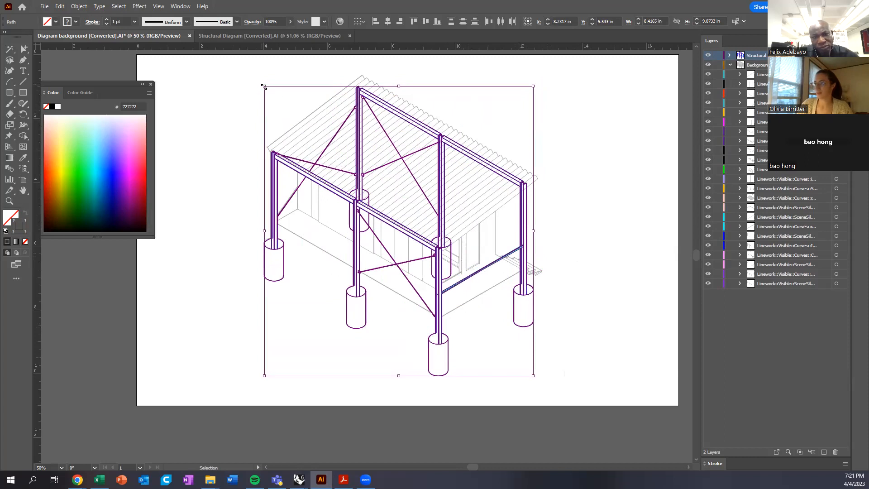
pyautogui.moveTo(264, 86); pyautogui.dragTo(263, 86)
pyautogui.click(605, 203)
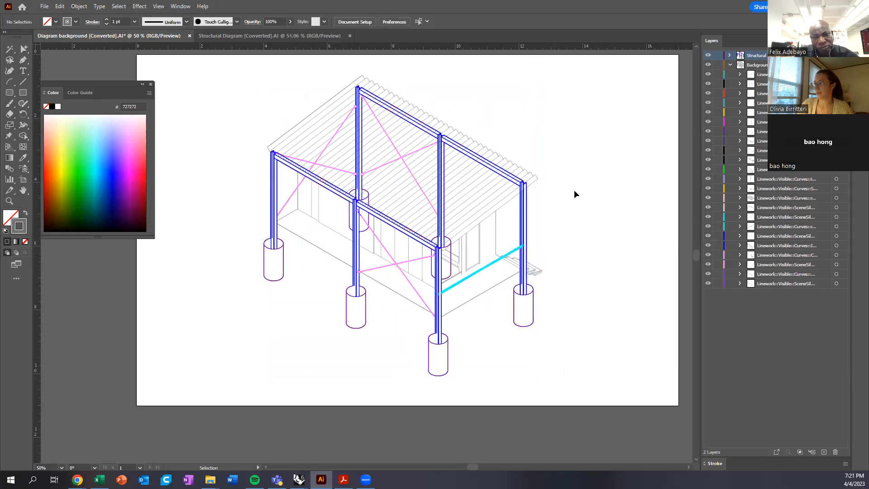
# - Check the overlay by switching the Background layer off and on, and collapse its list of sublayers
pyautogui.keyDown('alt'); pyautogui.scroll(-1, 312, 256); pyautogui.keyUp('alt')
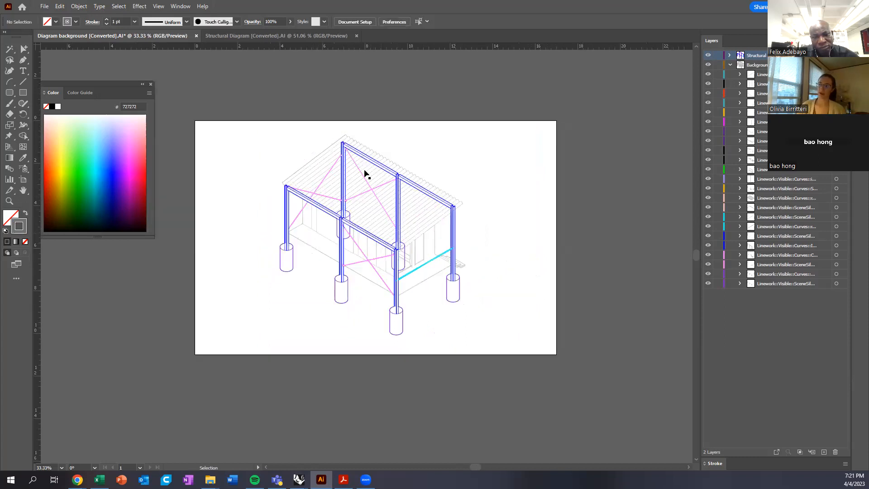
pyautogui.click(709, 64)
pyautogui.click(708, 65)
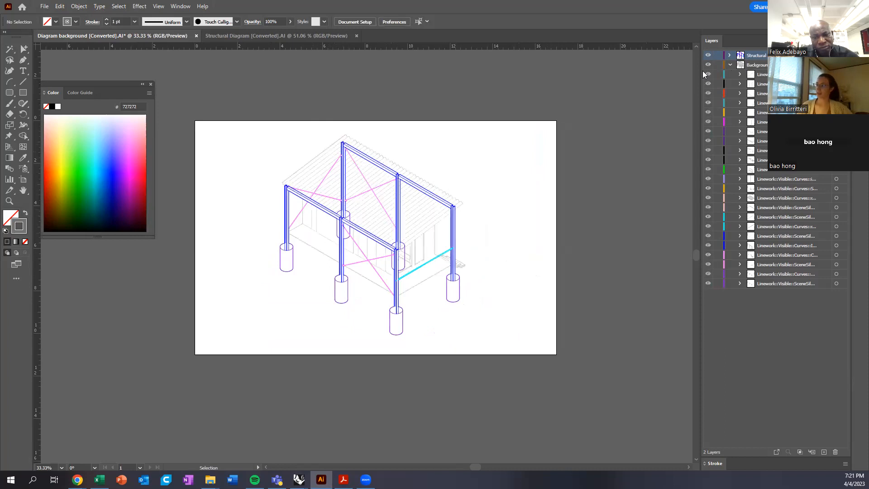
pyautogui.click(730, 66)
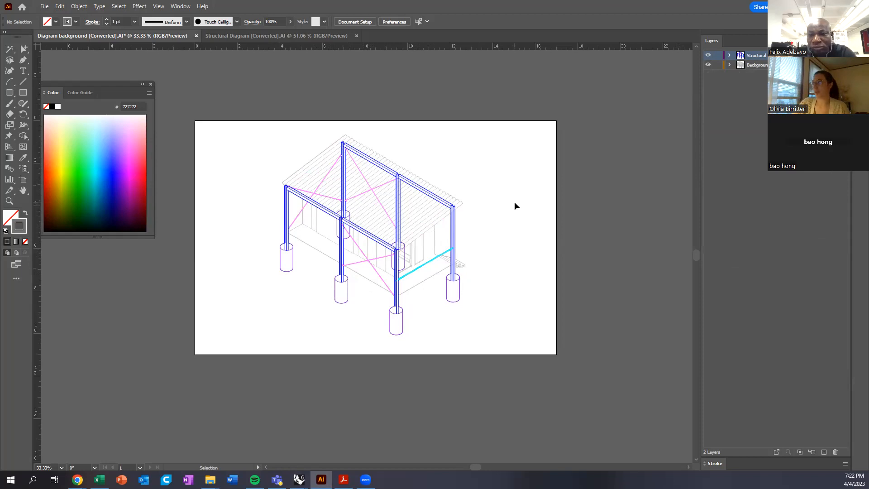
# - Target all artwork on the Structural layer and apply the default white fill and black stroke
pyautogui.click(840, 55)
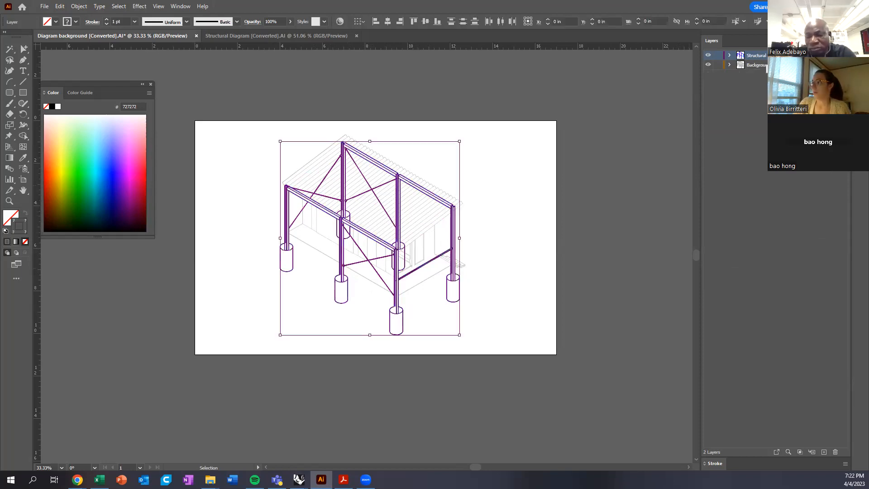
pyautogui.click(5, 232)
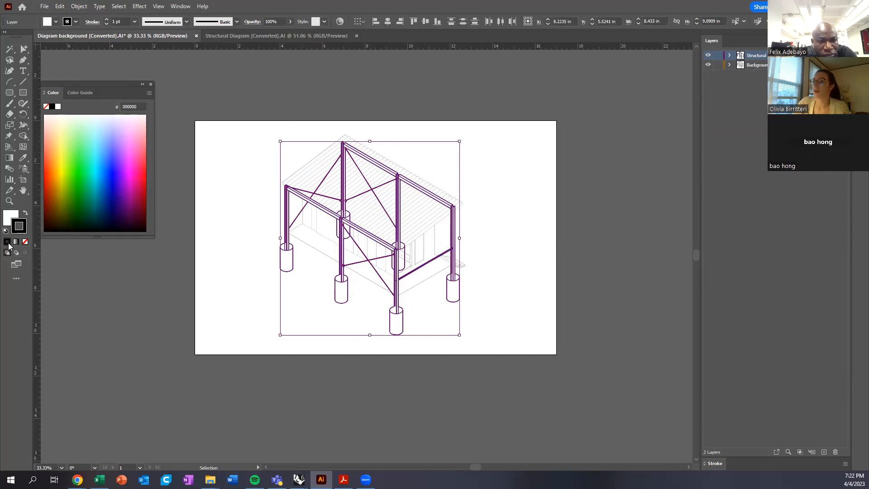
pyautogui.click(142, 285)
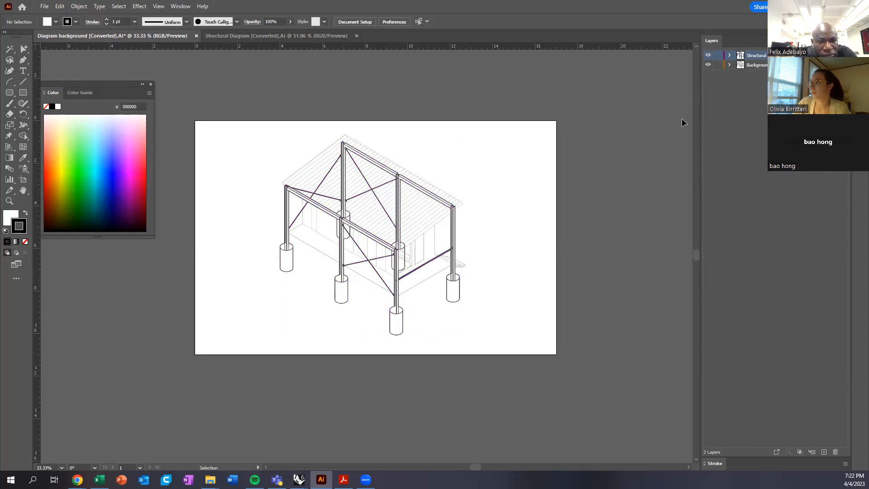
# - Set the stroke weight of the whole structure drawing to 1.5 pt and deselect it
pyautogui.hotkey('ctrl', 'a')
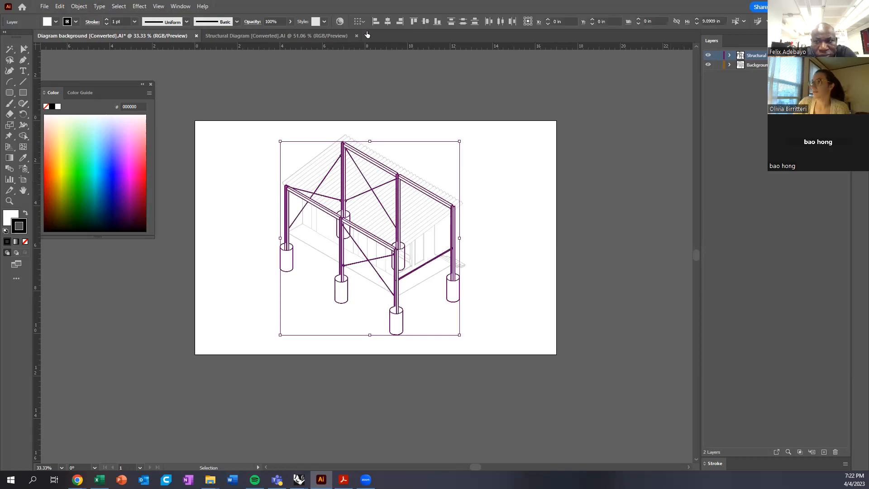
pyautogui.click(134, 22)
pyautogui.click(134, 22)
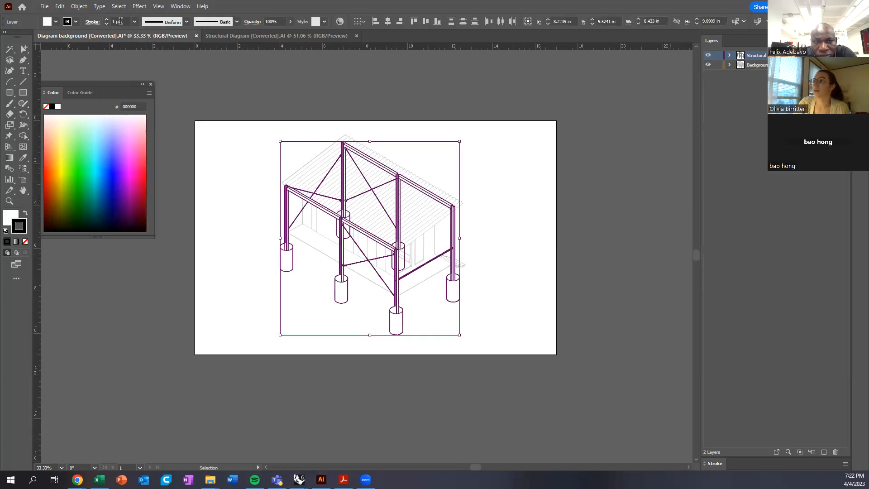
pyautogui.write('1.5')
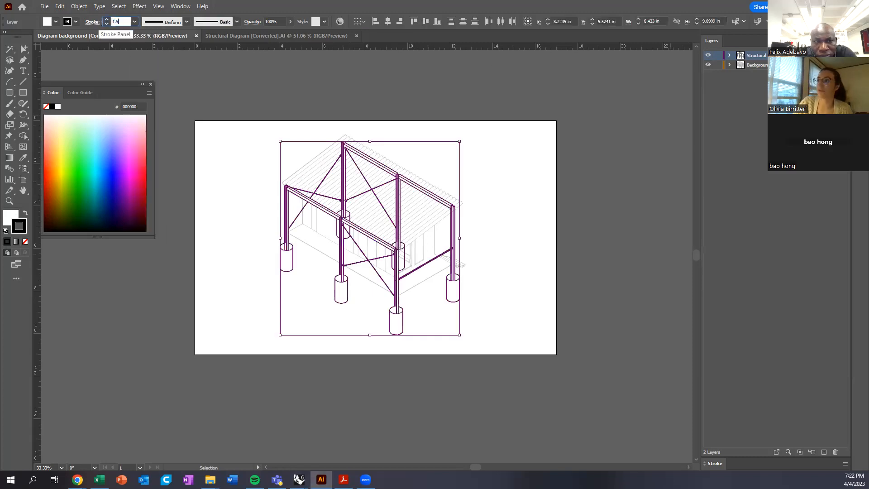
pyautogui.press('Return')
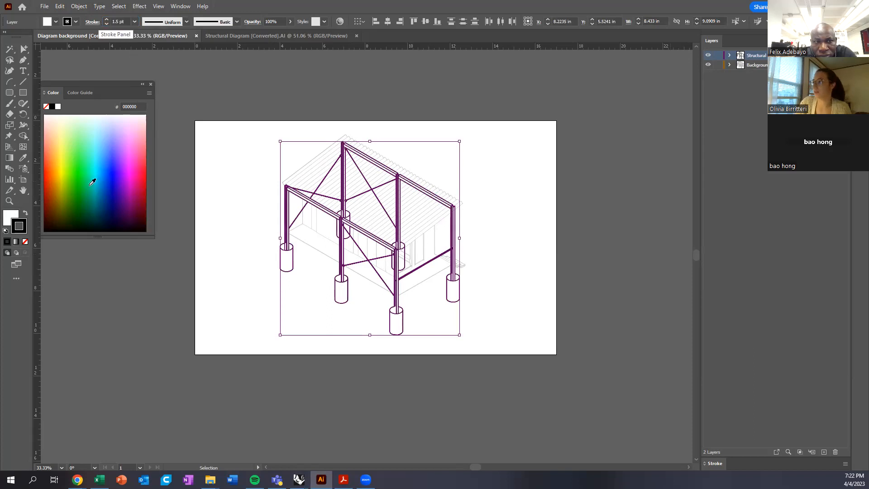
pyautogui.click(522, 205)
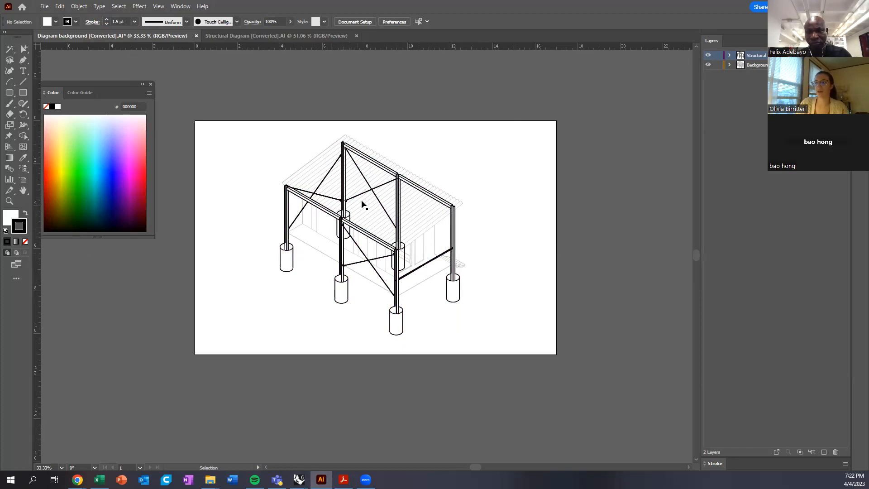
# - Hide the Structural layer and open the file Furniture diagram.AI
pyautogui.click(708, 55)
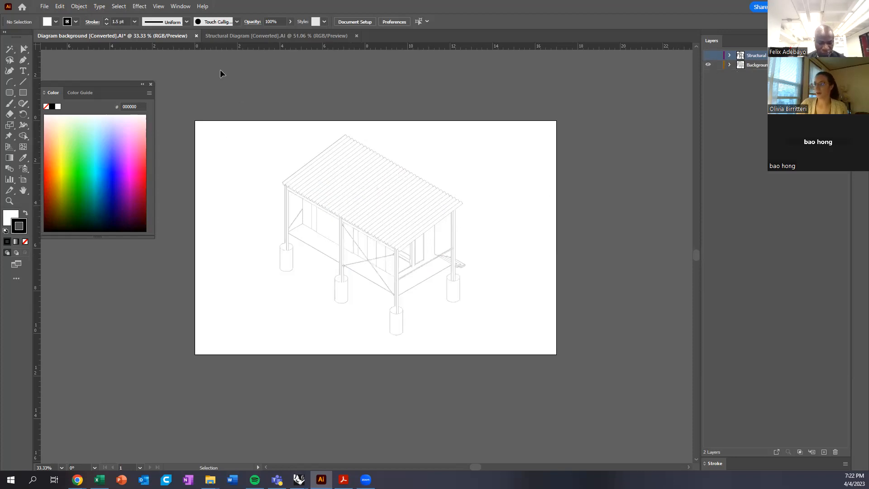
pyautogui.click(45, 6)
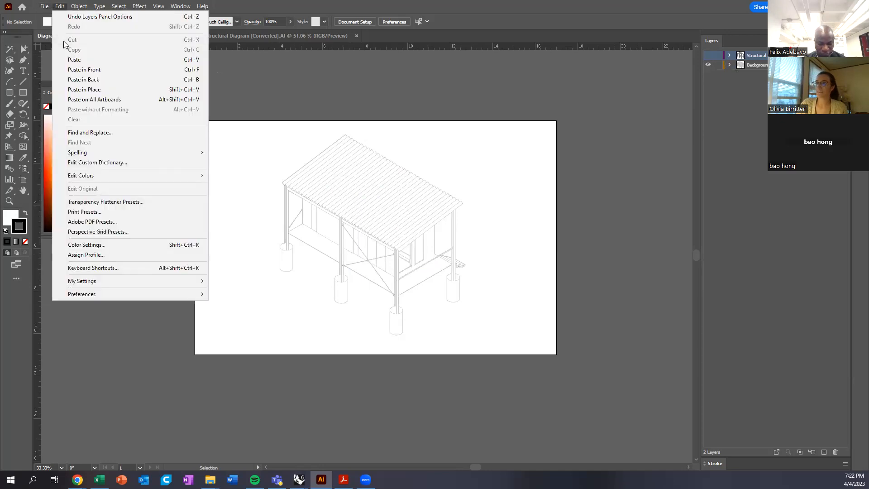
pyautogui.click(58, 37)
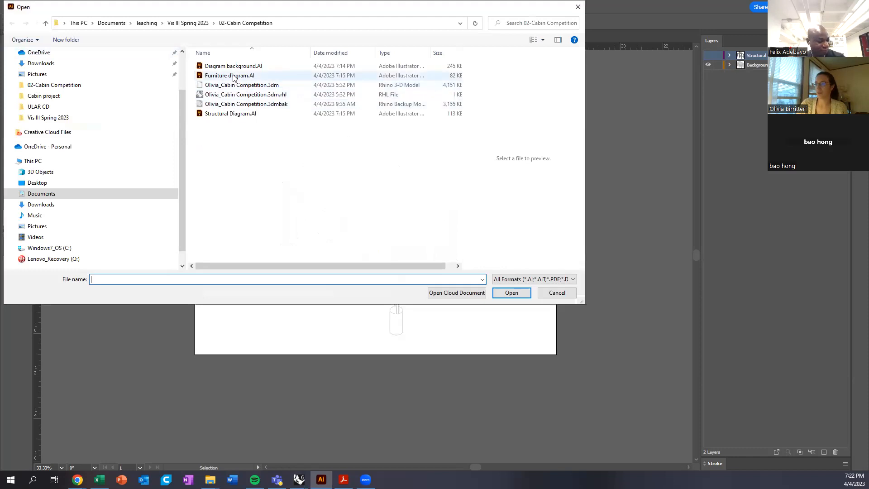
pyautogui.click(229, 76)
pyautogui.click(516, 294)
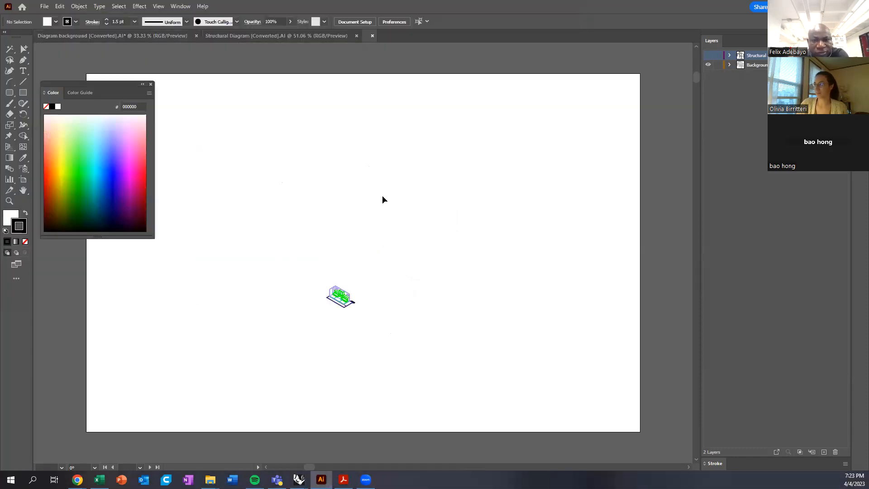
# - Transfer the whole furniture drawing into the Diagram background document, beside the cabin, allowing the hidden layer to be shown
pyautogui.moveTo(298, 248); pyautogui.dragTo(395, 340)
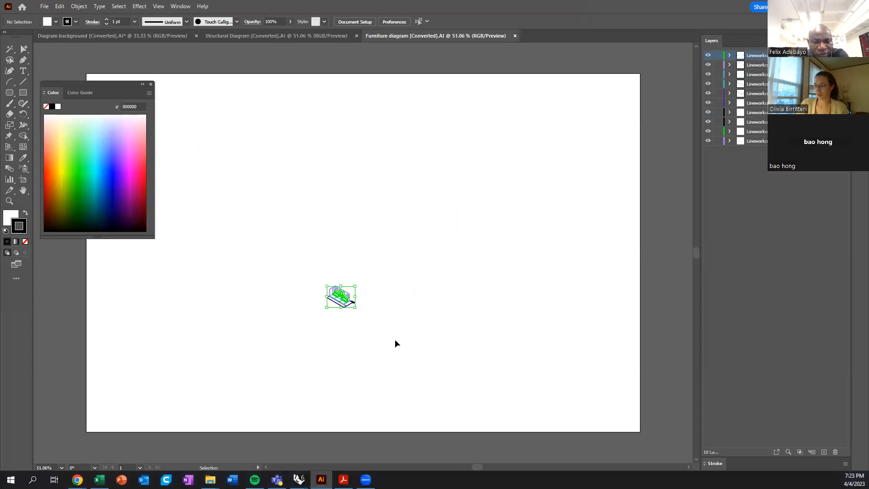
pyautogui.moveTo(337, 295)
pyautogui.mouseDown()
pyautogui.moveTo(304, 219)
pyautogui.moveTo(234, 118)
pyautogui.moveTo(128, 36)
pyautogui.moveTo(253, 245)
pyautogui.moveTo(252, 278)
pyautogui.mouseUp()
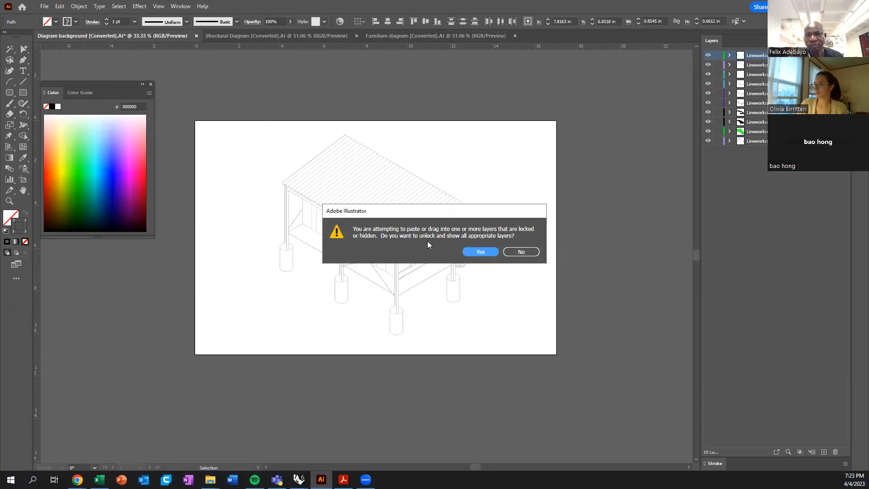
pyautogui.click(485, 252)
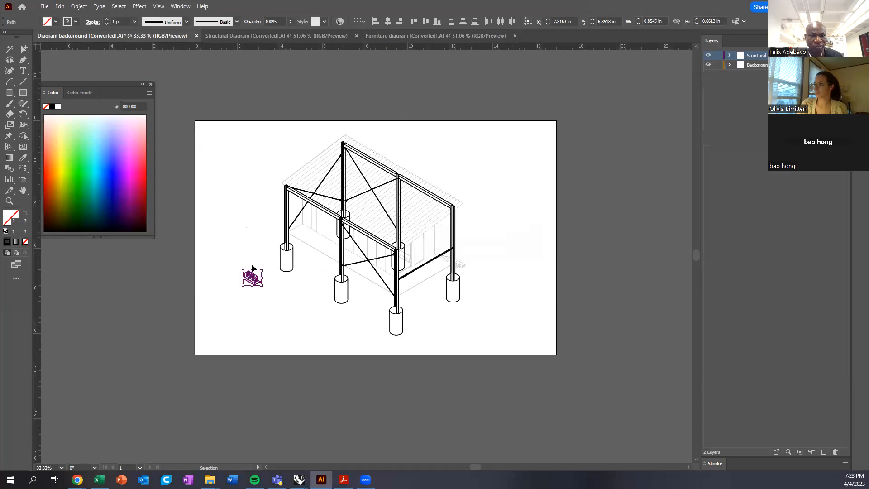
# - Create a new top layer named Furniture and move the selected furniture artwork onto it from the Structural layer
pyautogui.click(824, 452)
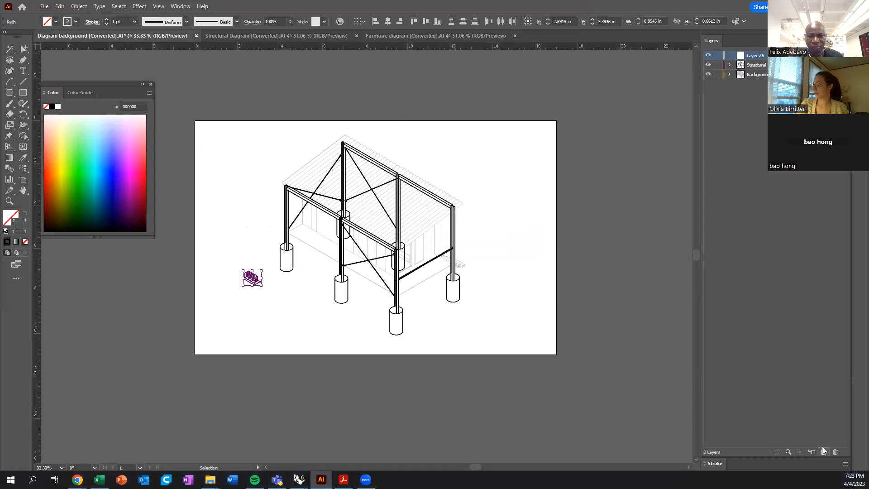
pyautogui.doubleClick(760, 54)
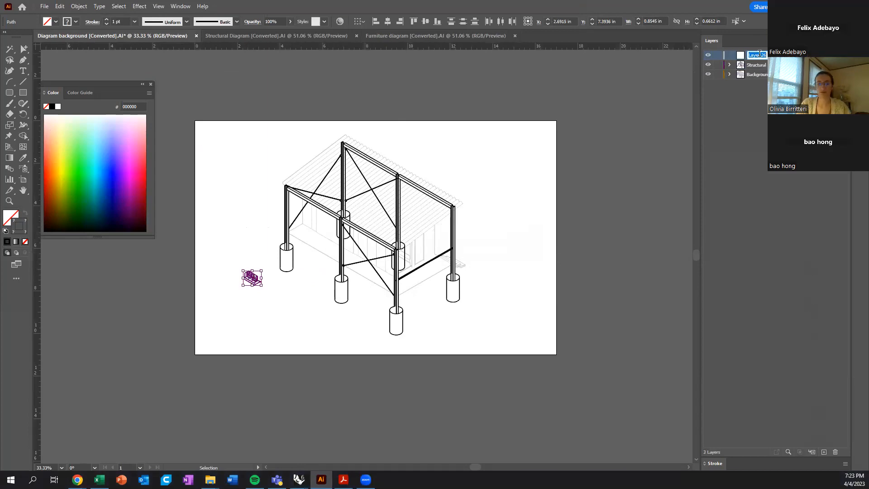
pyautogui.write('Furniture')
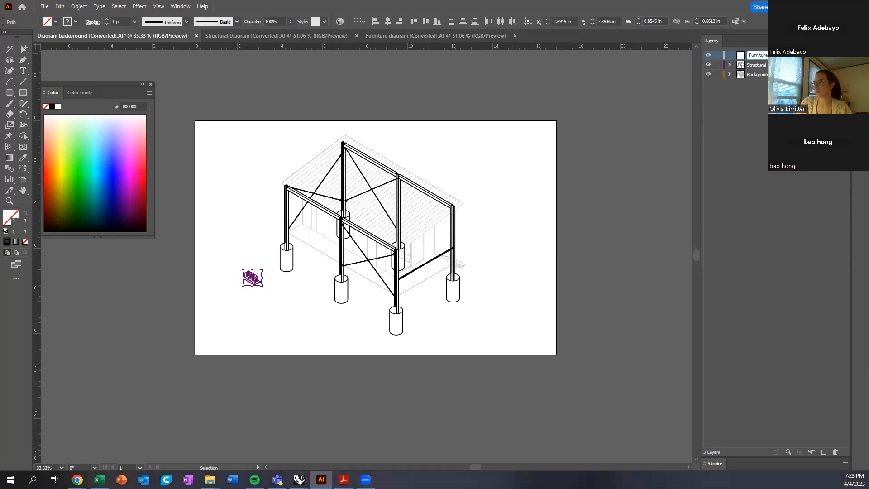
pyautogui.press('Return')
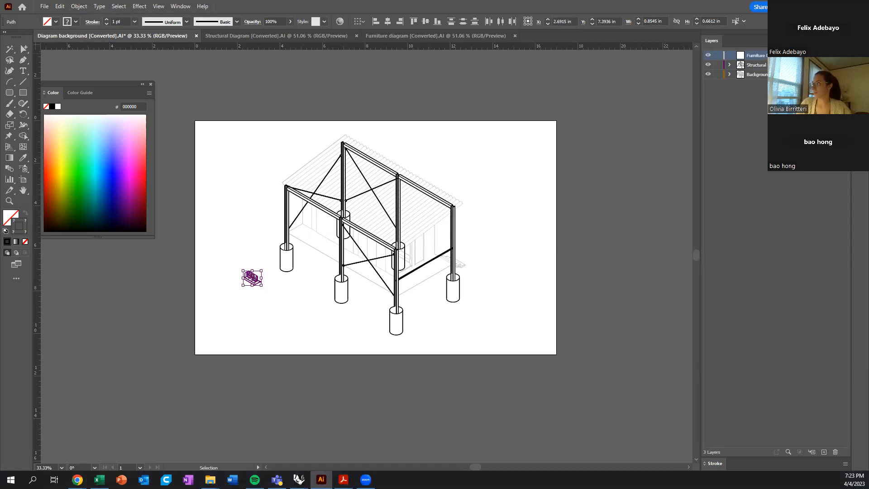
pyautogui.moveTo(845, 65); pyautogui.dragTo(845, 55)
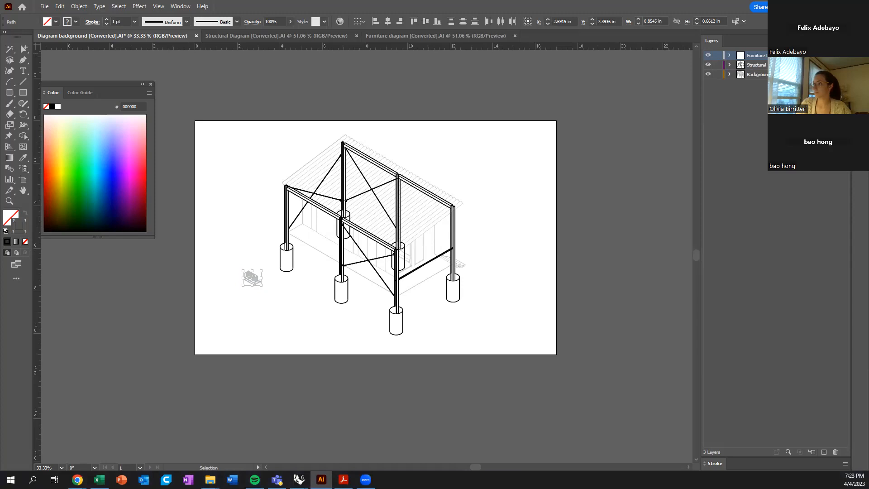
# - Hide the Structural layer, place the furniture drawing over the grey cabin and enlarge it proportionally to about 8.43 by 6.53 in
pyautogui.click(708, 65)
pyautogui.moveTo(254, 281); pyautogui.dragTo(432, 273)
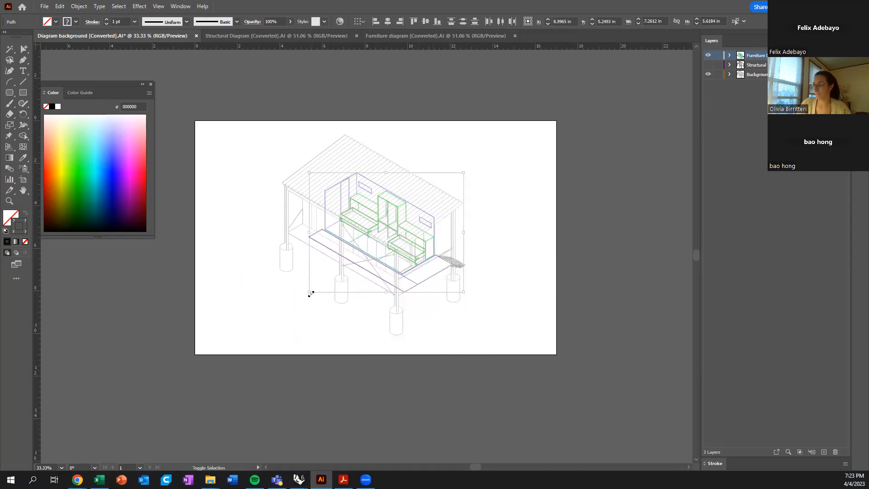
pyautogui.moveTo(306, 294); pyautogui.dragTo(273, 311)
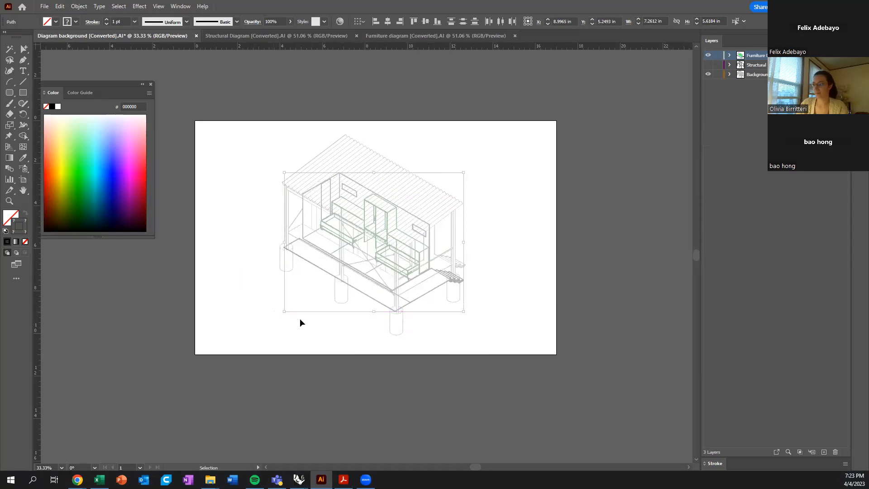
# - Nudge the furniture drawing up and slightly right until its floor edges and stairs line up with the grey cabin
pyautogui.press('Up')
pyautogui.press('Up')
pyautogui.press('Up')
pyautogui.press('Up')
pyautogui.press('Up')
pyautogui.press('Up')
pyautogui.press('Up')
pyautogui.press('Up')
pyautogui.press('Up')
pyautogui.press('Up')
pyautogui.press('Up')
pyautogui.press('Up')
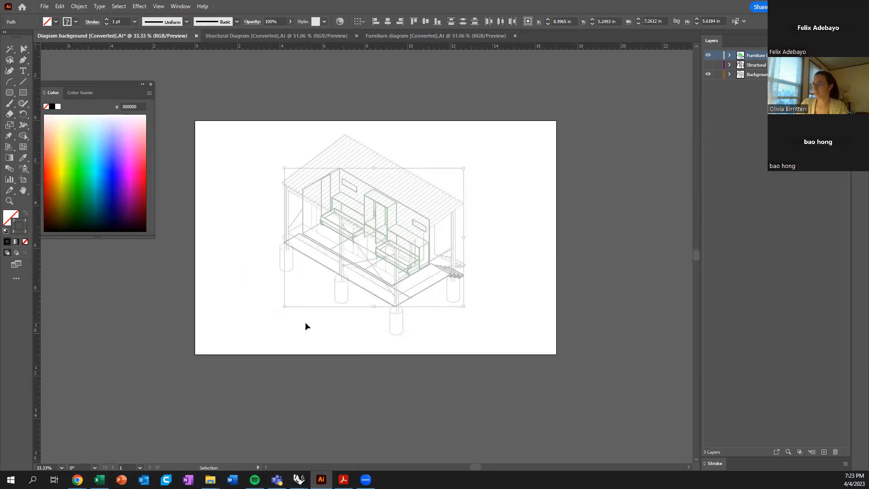
pyautogui.press('Up')
pyautogui.press('Up')
pyautogui.press('Up')
pyautogui.press('Up')
pyautogui.press('Up')
pyautogui.press('Up')
pyautogui.press('Up')
pyautogui.press('Up')
pyautogui.press('Up')
pyautogui.press('Up')
pyautogui.press('Up')
pyautogui.press('Up')
pyautogui.press('Up')
pyautogui.press('Up')
pyautogui.press('Up')
pyautogui.press('Up')
pyautogui.press('Up')
pyautogui.press('Up')
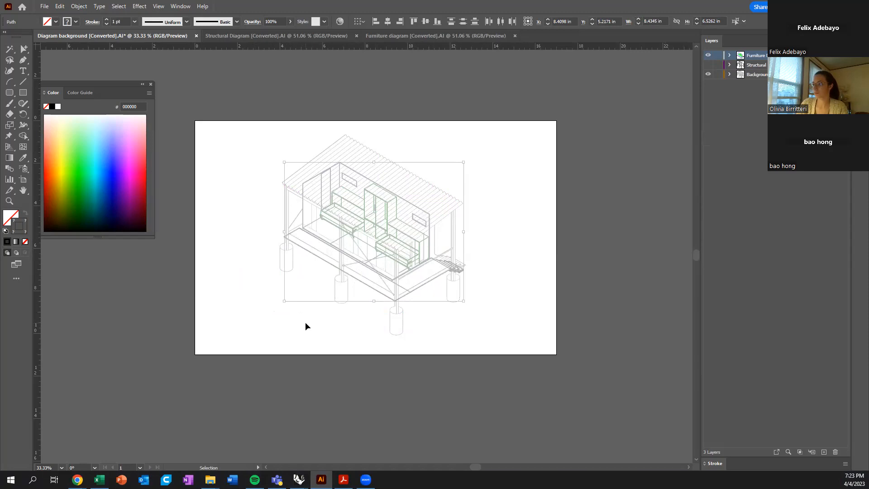
pyautogui.press('Up')
pyautogui.press('Up')
pyautogui.press('Up')
pyautogui.press('Up')
pyautogui.press('Up')
pyautogui.press('Up')
pyautogui.press('Up')
pyautogui.press('Up')
pyautogui.press('Up')
pyautogui.press('Up')
pyautogui.press('Up')
pyautogui.press('Up')
pyautogui.press('Up')
pyautogui.press('Up')
pyautogui.press('Up')
pyautogui.press('Up')
pyautogui.press('Right')
pyautogui.press('Right')
pyautogui.press('Right')
pyautogui.press('Right')
pyautogui.press('Right')
pyautogui.press('Right')
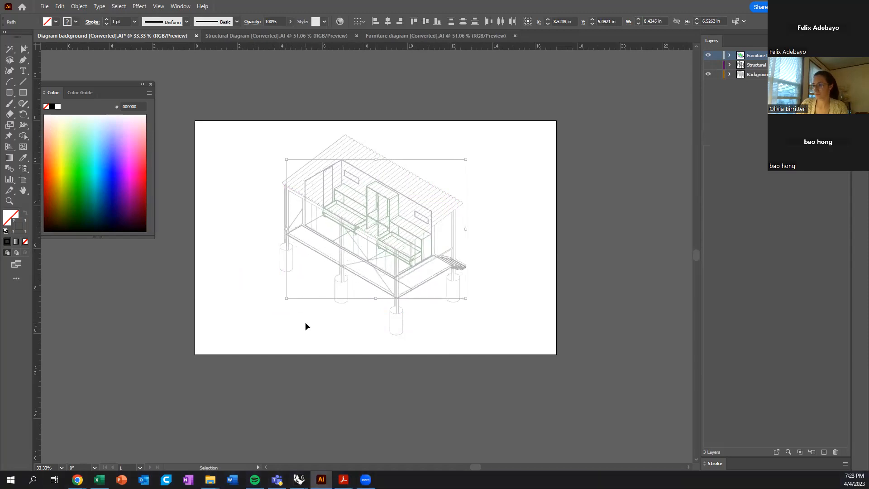
pyautogui.press('Up')
pyautogui.press('Up')
pyautogui.press('Up')
pyautogui.press('Up')
pyautogui.press('Up')
pyautogui.press('Right')
pyautogui.press('Right')
pyautogui.press('Right')
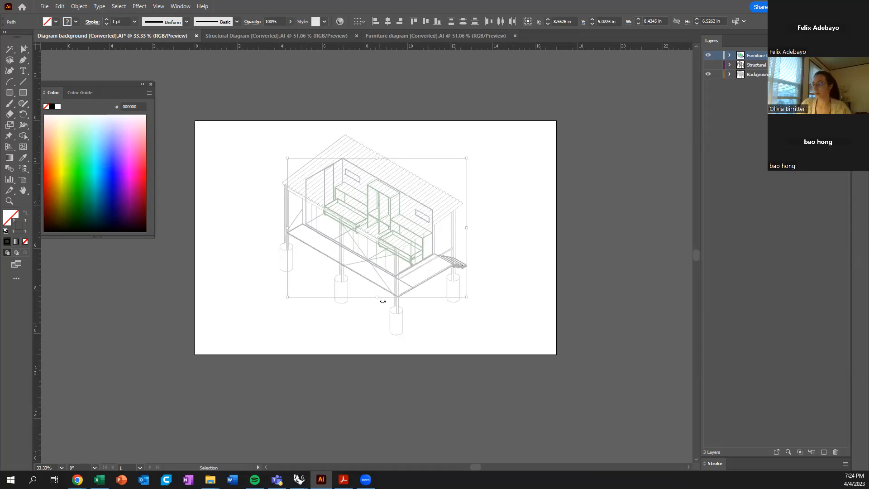
# - Try to fine-tune the furniture drawing's size from its lower corner near the stairs, and deselect it
pyautogui.keyDown('alt'); pyautogui.scroll(1, 400, 290); pyautogui.keyUp('alt')
pyautogui.keyDown('alt'); pyautogui.scroll(1, 385, 238); pyautogui.keyUp('alt')
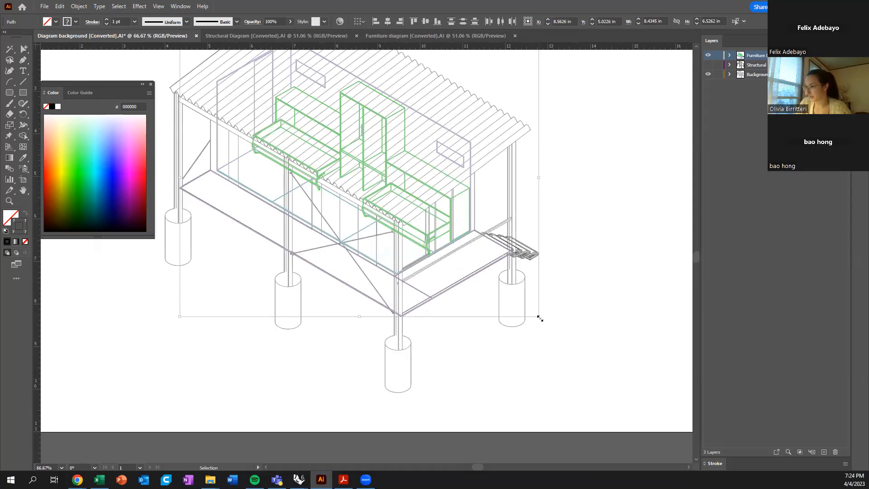
pyautogui.moveTo(539, 317); pyautogui.dragTo(546, 318)
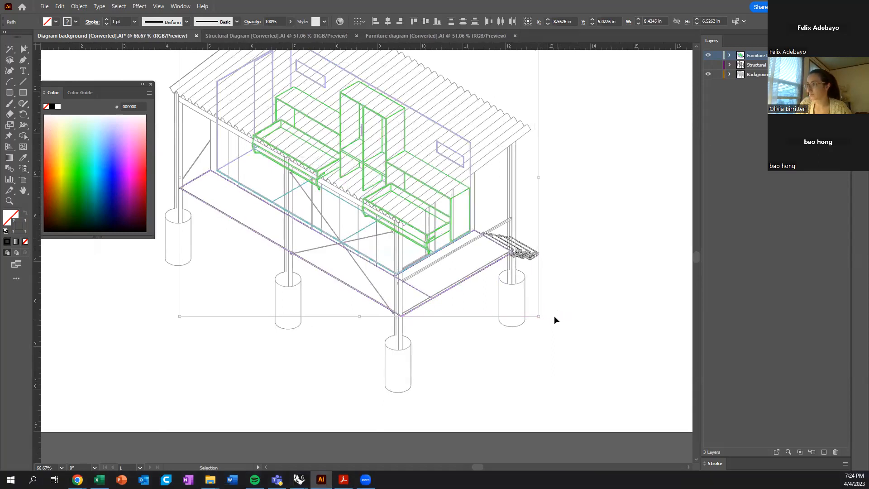
pyautogui.click(581, 364)
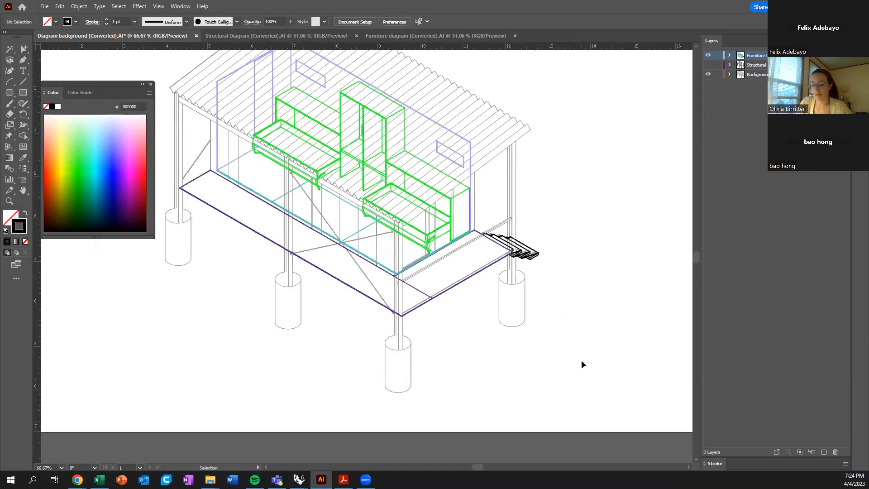
# - Give all furniture artwork the default white fill and black stroke with a 1.5 pt stroke weight, and deselect it
pyautogui.keyDown('alt'); pyautogui.scroll(-2, 537, 356); pyautogui.keyUp('alt')
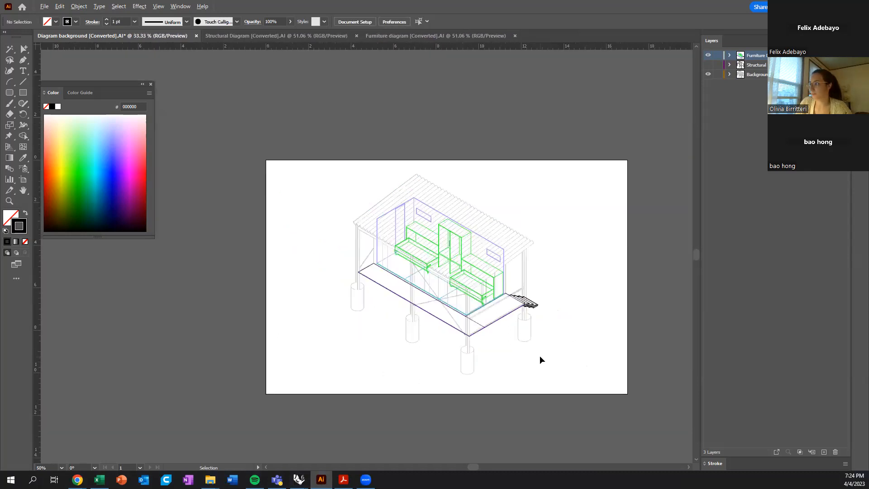
pyautogui.keyDown('alt'); pyautogui.scroll(1, 539, 355); pyautogui.keyUp('alt')
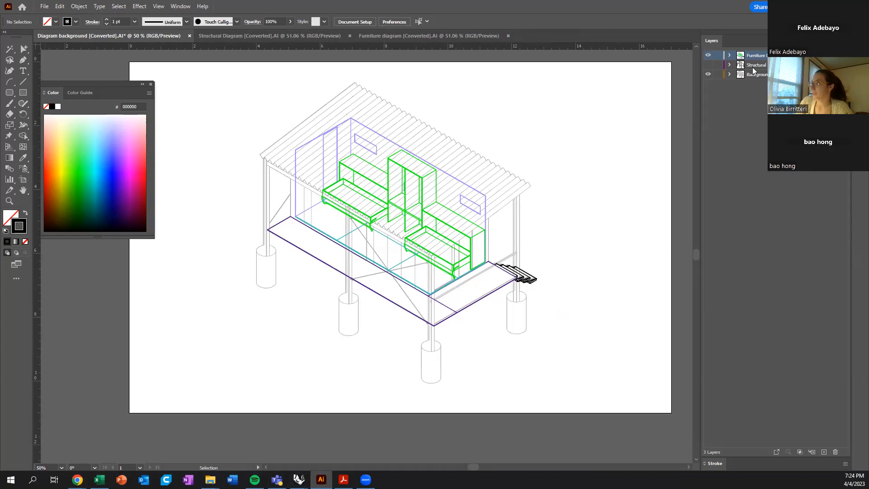
pyautogui.hotkey('ctrl', 'a')
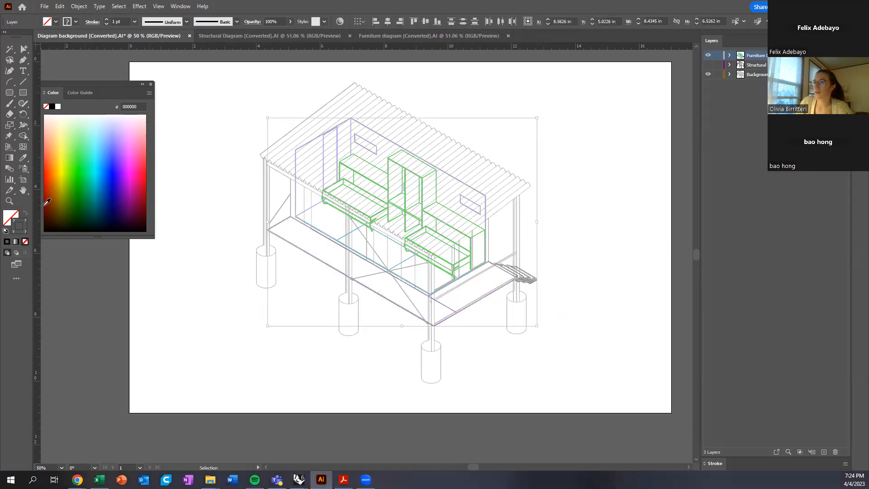
pyautogui.click(5, 232)
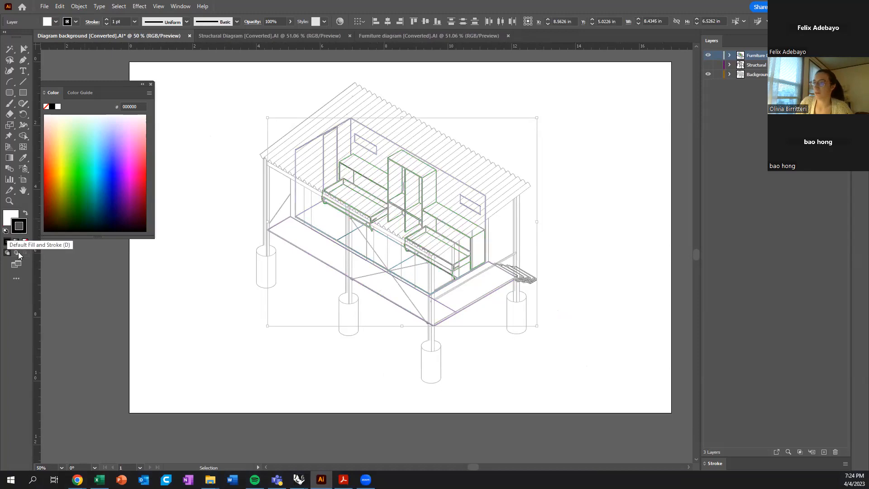
pyautogui.click(118, 21)
pyautogui.write('1.5')
pyautogui.press('Return')
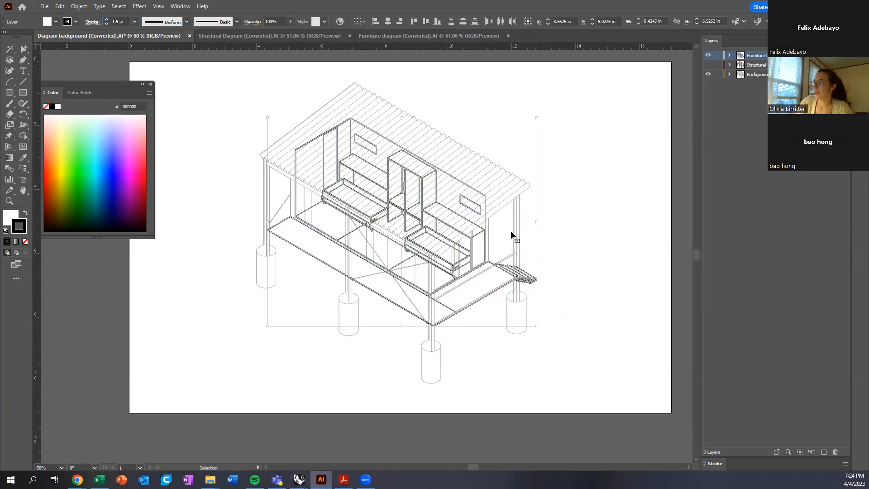
pyautogui.click(601, 241)
# - Examine the furniture overlay on the cabin and hide the Background layer to isolate the furniture drawing
pyautogui.keyDown('alt'); pyautogui.scroll(-2, 312, 275); pyautogui.keyUp('alt')
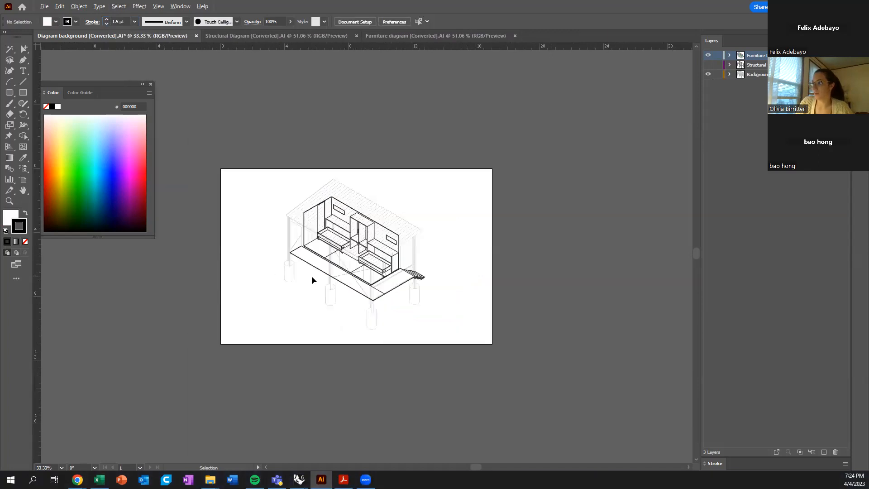
pyautogui.keyDown('alt'); pyautogui.scroll(1, 311, 276); pyautogui.keyUp('alt')
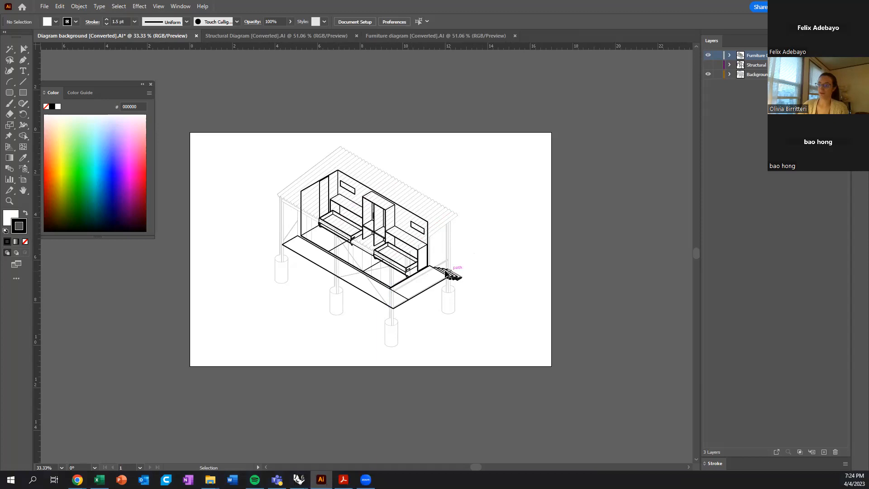
pyautogui.keyDown('alt'); pyautogui.scroll(2, 326, 249); pyautogui.keyUp('alt')
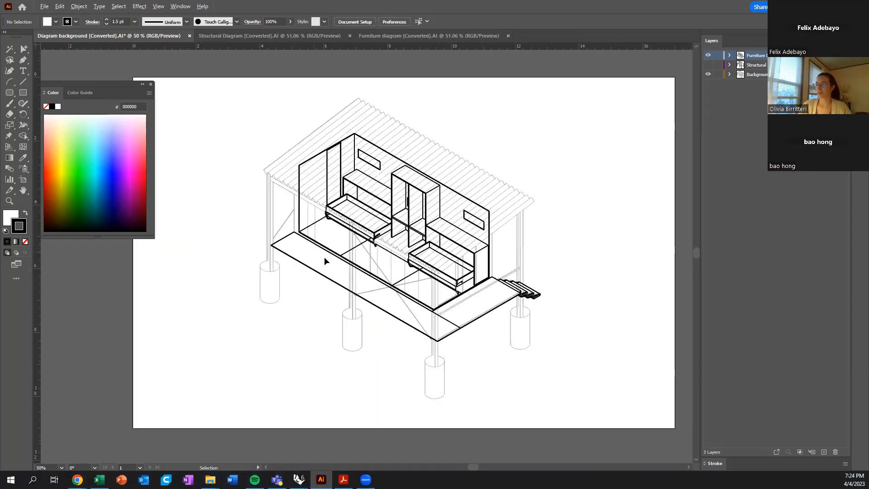
pyautogui.keyDown('alt'); pyautogui.scroll(-3, 289, 346); pyautogui.keyUp('alt')
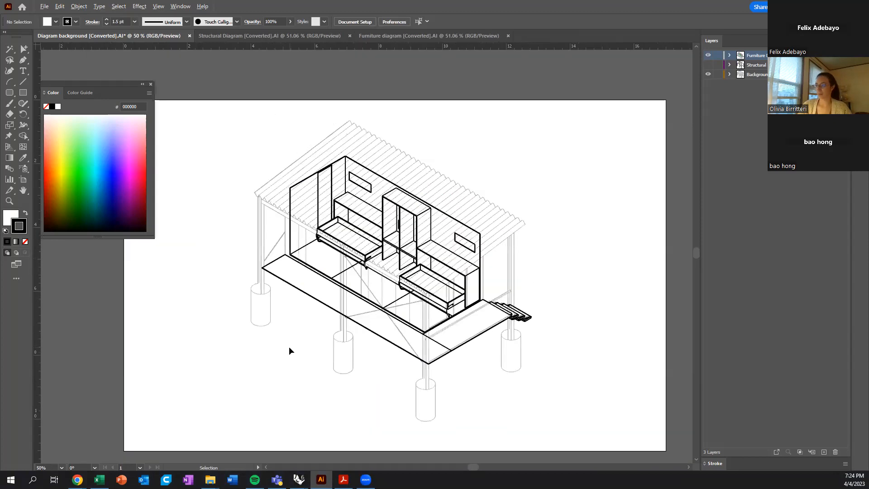
pyautogui.keyDown('alt'); pyautogui.scroll(1, 291, 343); pyautogui.keyUp('alt')
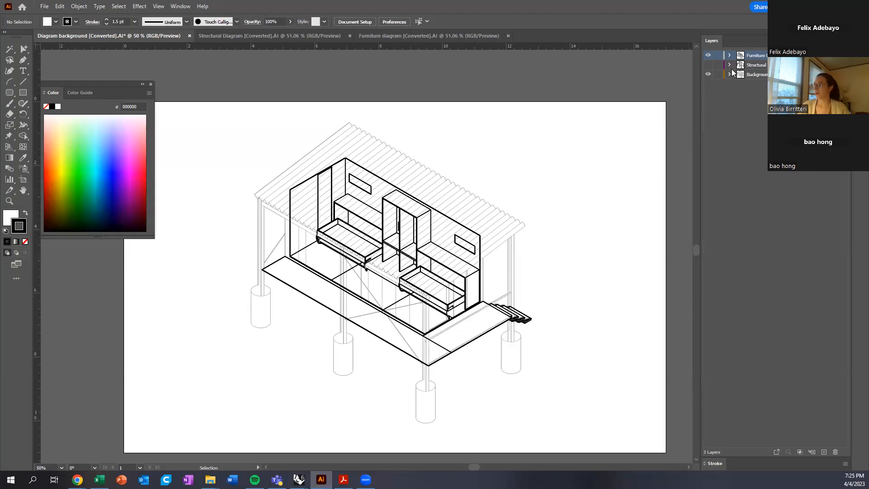
pyautogui.click(709, 74)
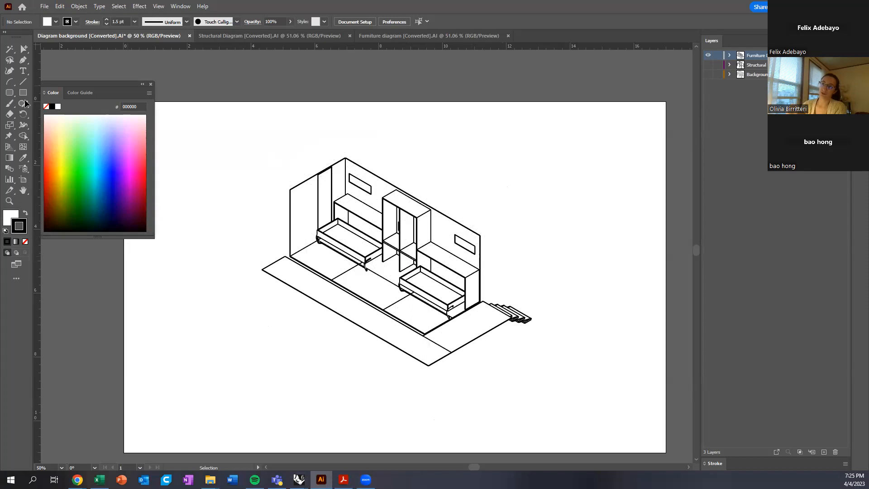
# - Draw a curved path with a light blue stroke over the bed nearest the stairs using the Curvature tool
pyautogui.click(11, 73)
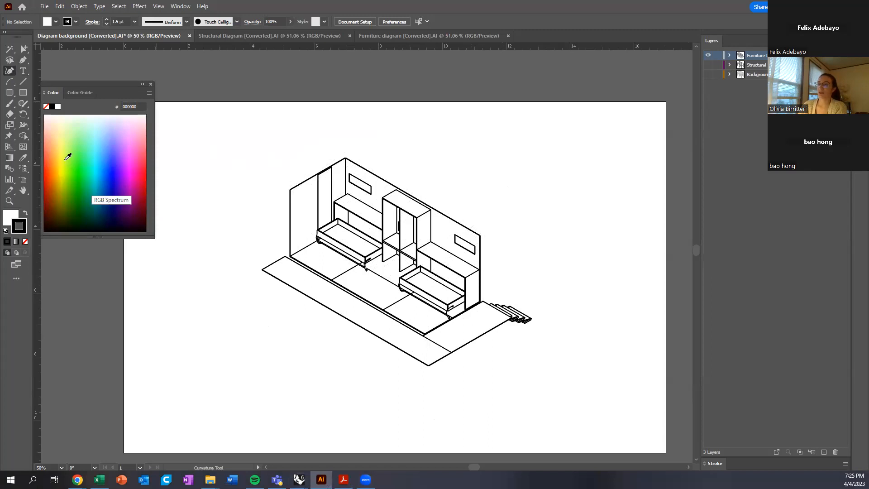
pyautogui.click(95, 171)
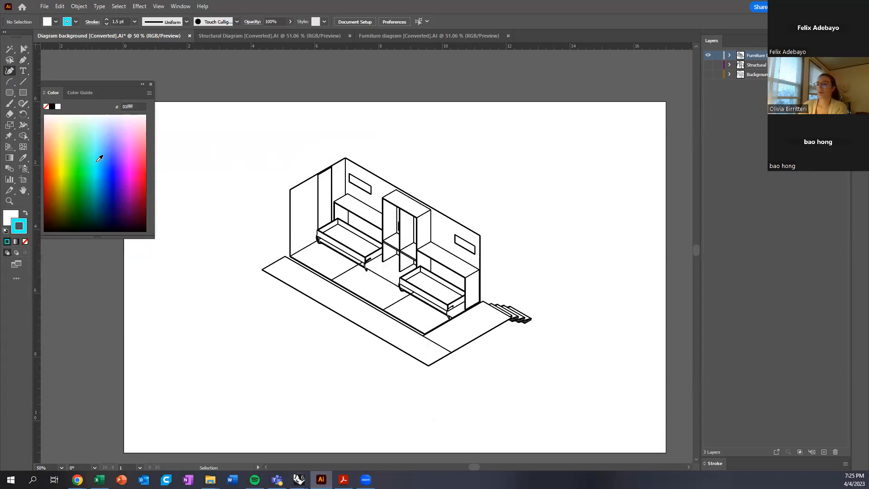
pyautogui.click(105, 158)
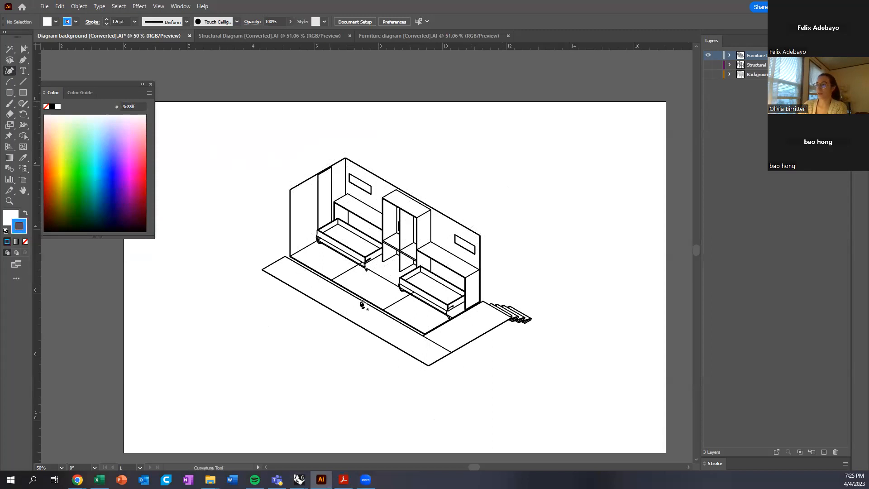
pyautogui.click(441, 291)
pyautogui.click(426, 281)
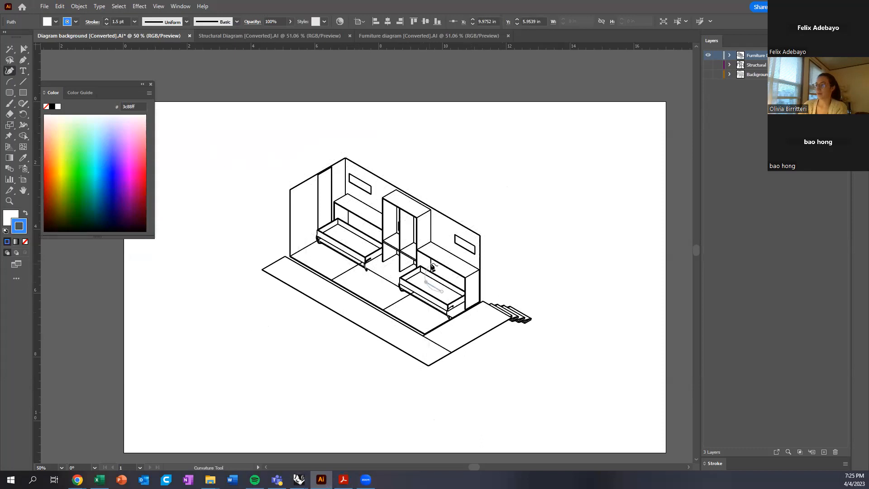
pyautogui.click(435, 265)
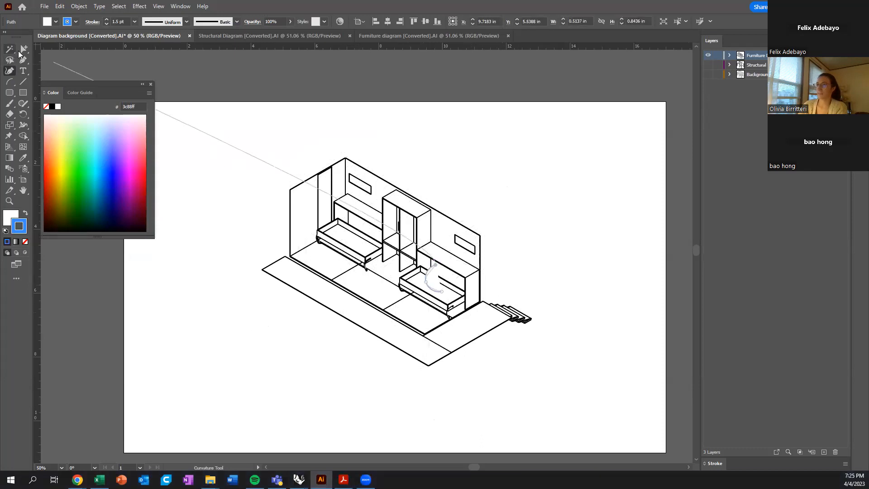
# - Remove the white fill from the blue curve so only its stroke remains, and deselect it
pyautogui.click(24, 50)
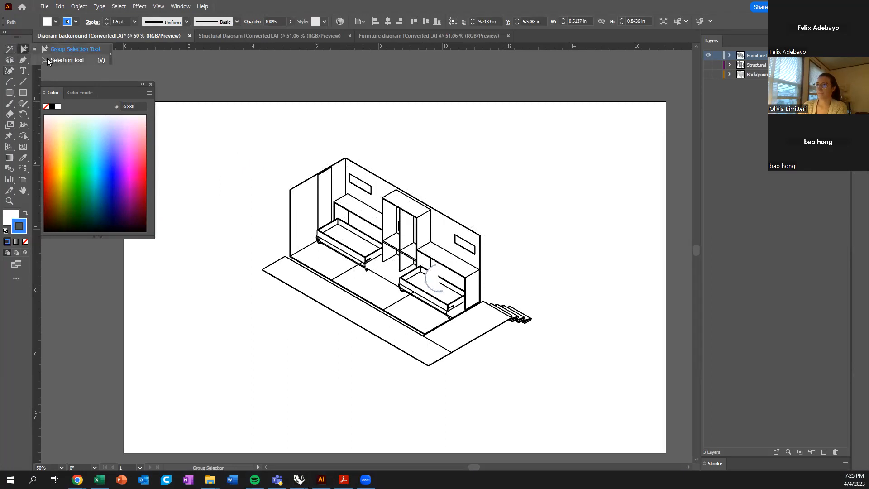
pyautogui.click(67, 60)
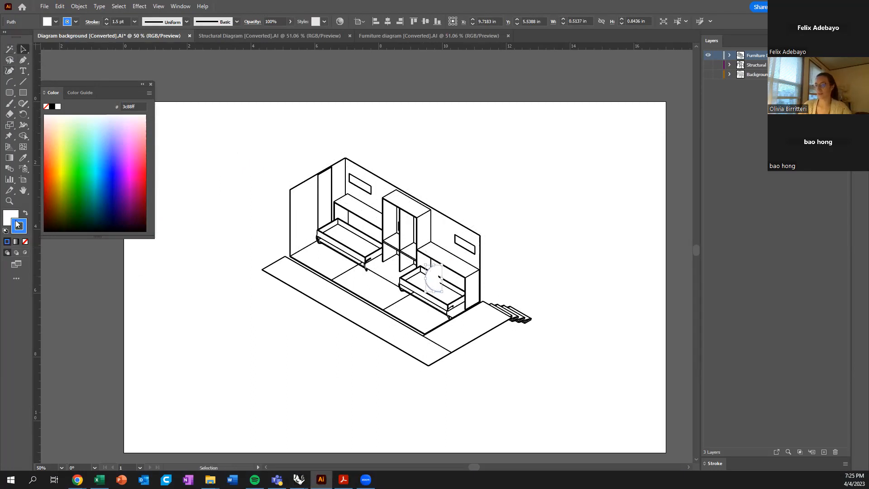
pyautogui.click(56, 22)
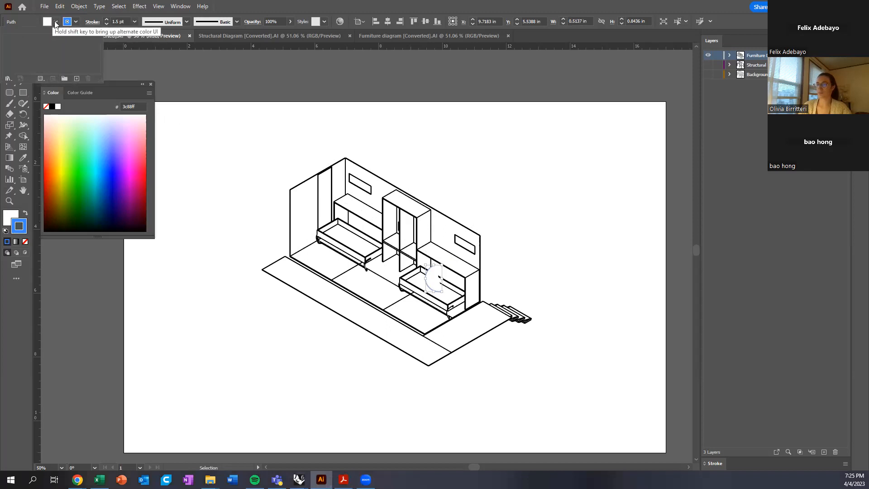
pyautogui.click(8, 223)
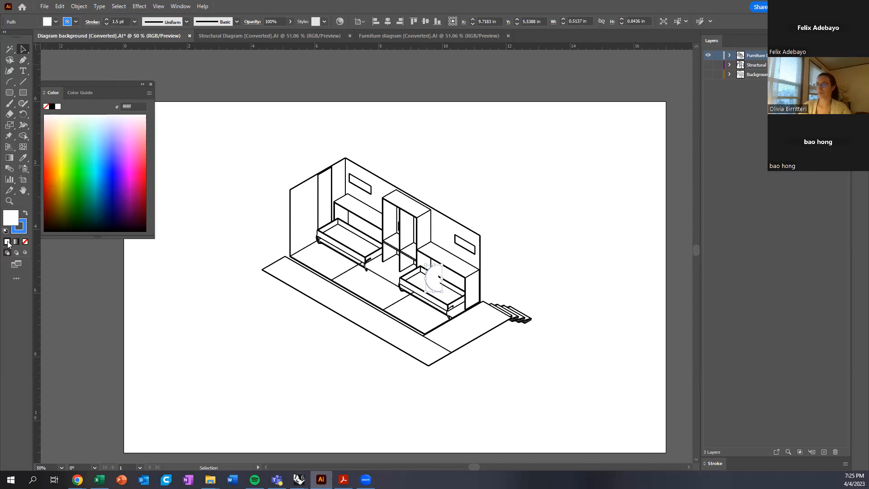
pyautogui.click(26, 241)
pyautogui.click(431, 283)
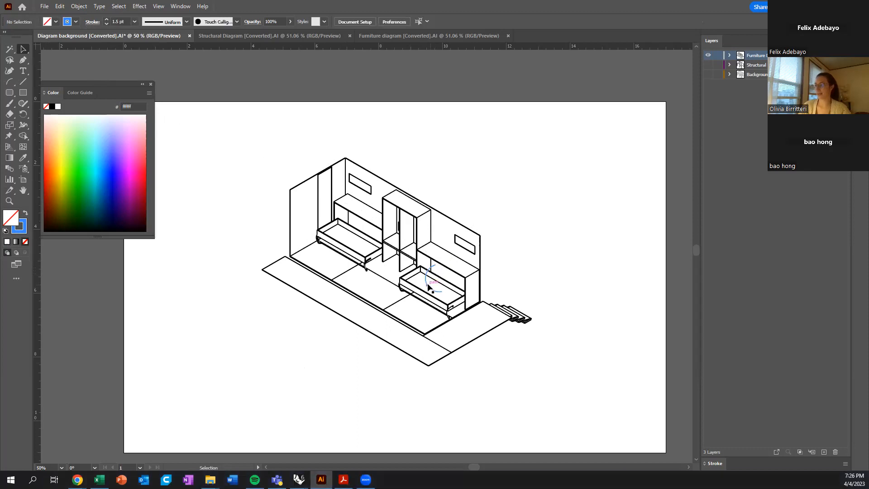
# - Add a solid arrowhead to the upper end of the blue curve over the bed, and deselect it
pyautogui.click(428, 282)
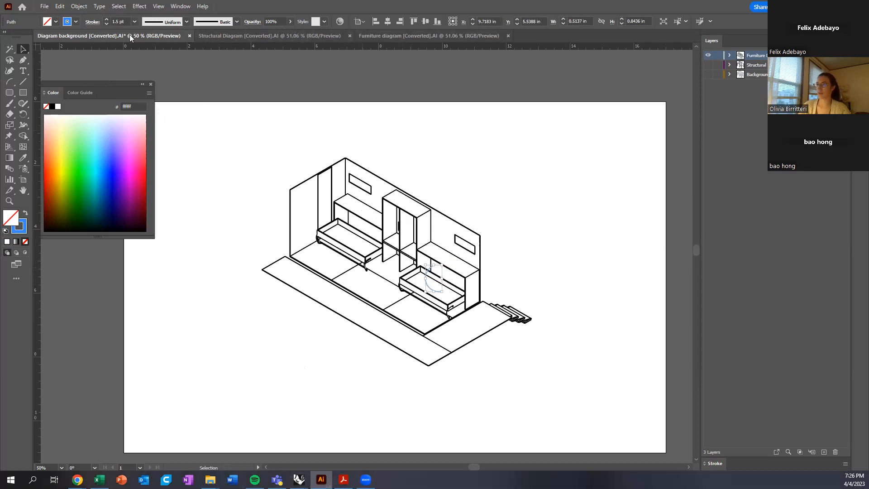
pyautogui.click(90, 23)
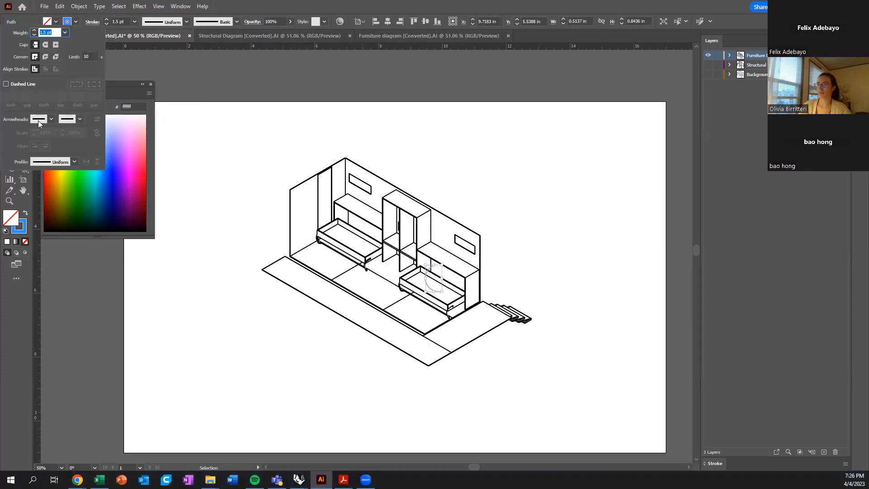
pyautogui.click(51, 119)
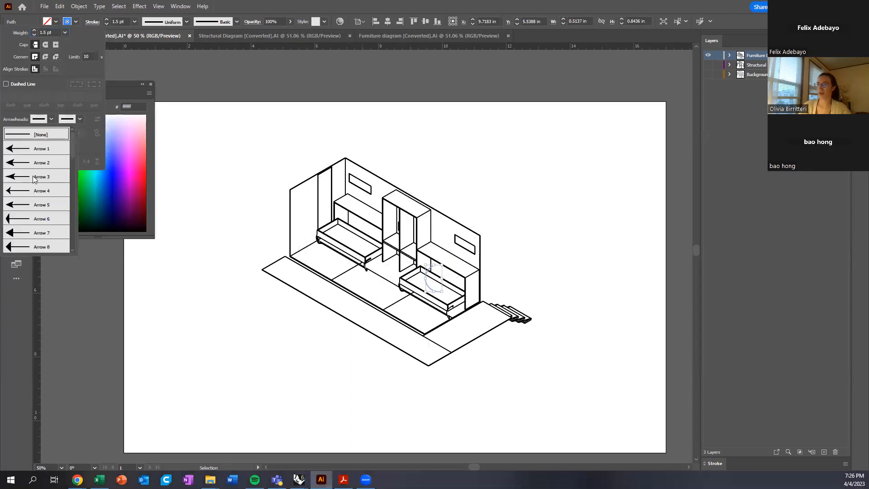
pyautogui.click(77, 119)
pyautogui.click(78, 119)
pyautogui.click(31, 202)
pyautogui.click(548, 248)
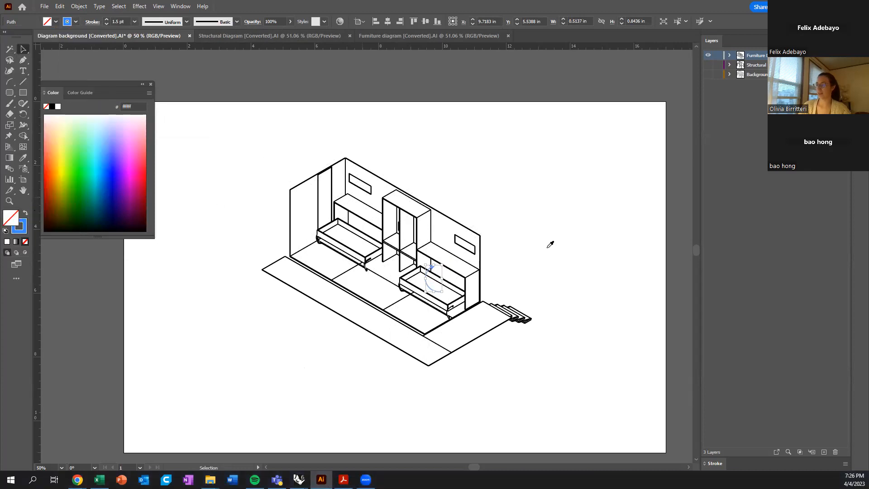
pyautogui.click(501, 287)
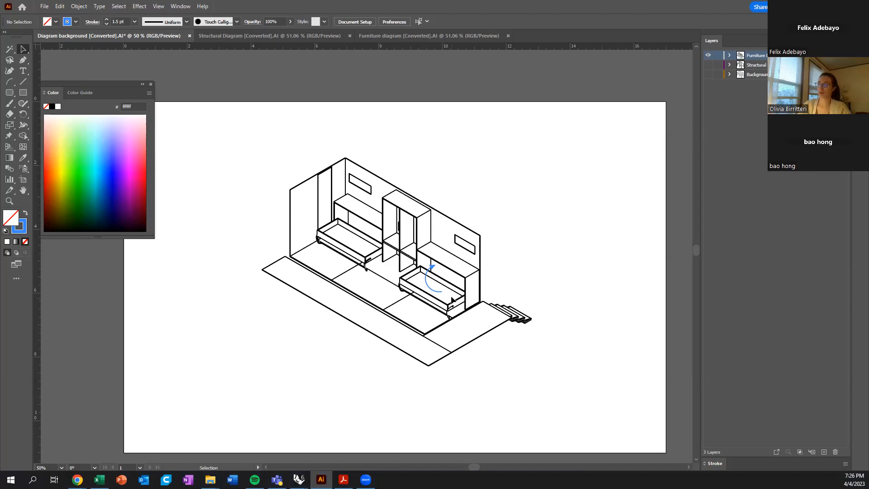
# - Thicken the curved blue arrow's stroke to 5 pt and reduce its arrowhead scale
pyautogui.click(425, 275)
pyautogui.click(134, 22)
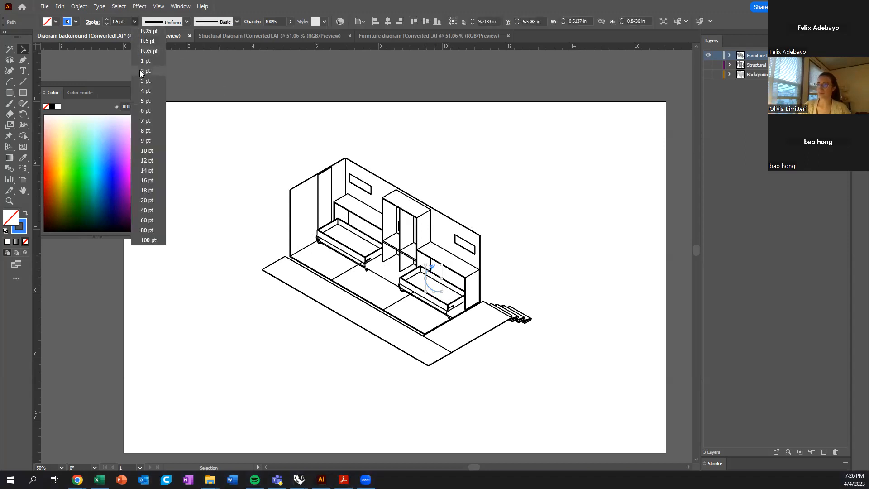
pyautogui.click(145, 83)
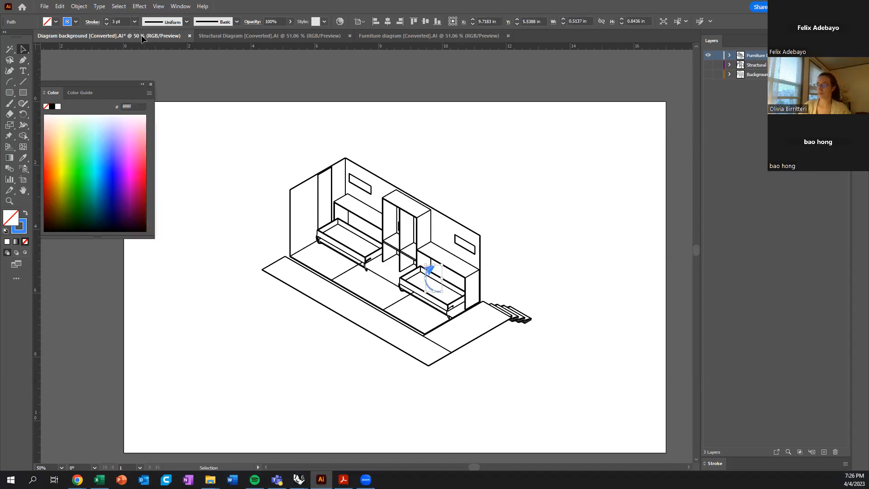
pyautogui.click(134, 22)
pyautogui.click(143, 103)
pyautogui.click(98, 22)
pyautogui.click(70, 133)
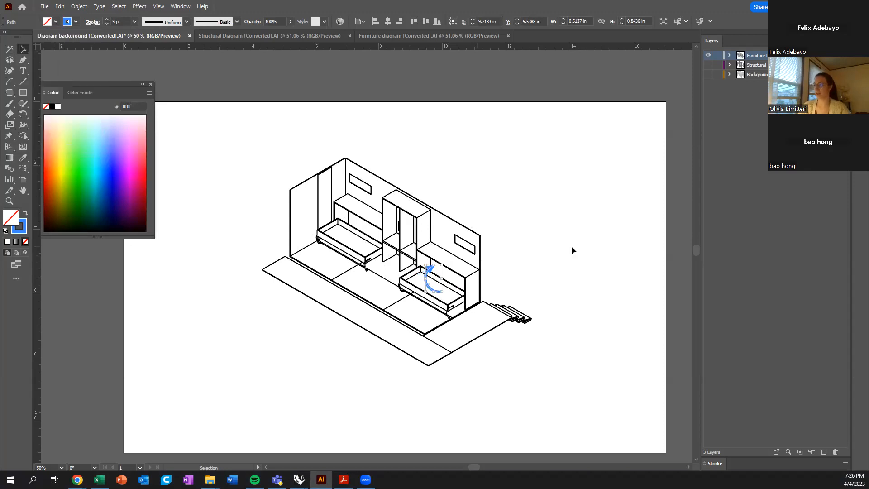
# - Duplicate the curved blue arrow onto the other bed, at the far end of the cabin, and deselect it
pyautogui.click(425, 280)
pyautogui.click(431, 294)
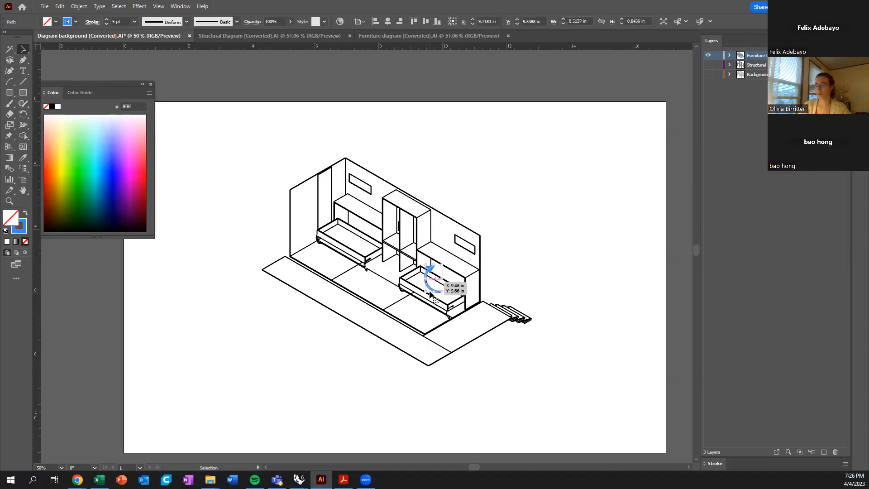
pyautogui.keyDown('alt'); pyautogui.moveTo(419, 281); pyautogui.dragTo(354, 242); pyautogui.keyUp('alt')
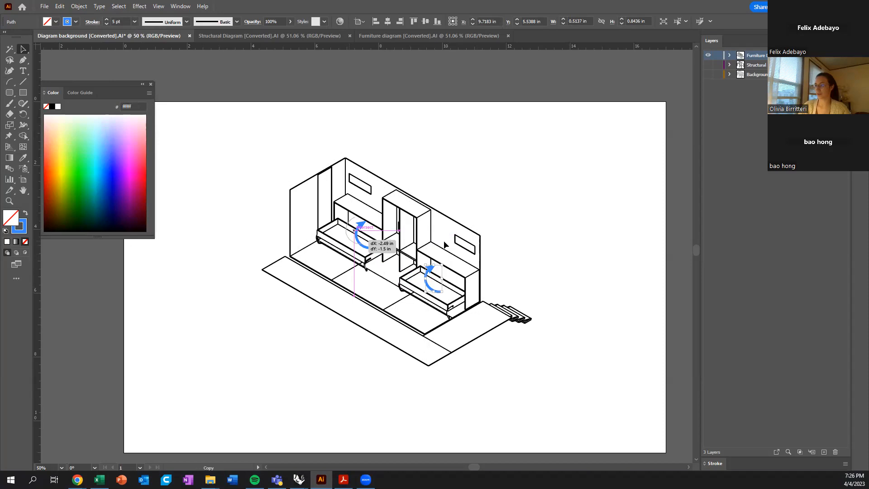
pyautogui.click(598, 239)
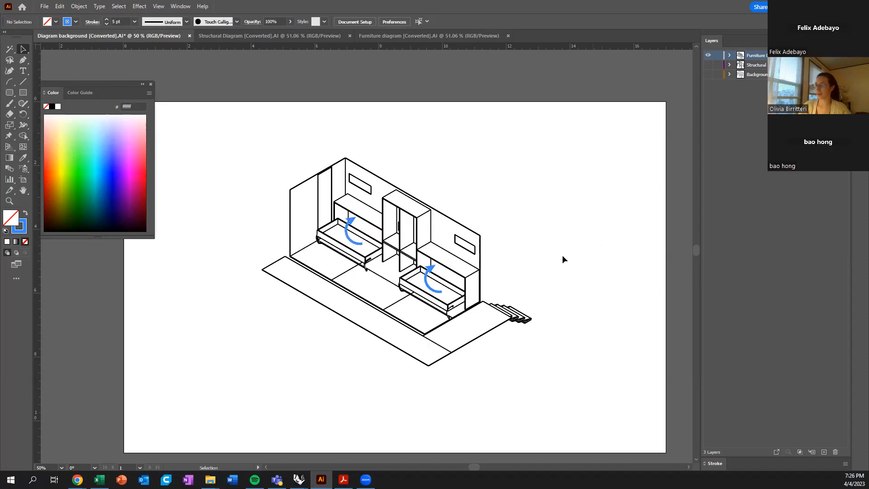
# - Check the furniture and arrows against the grey cabin by briefly showing the Background layer, then hide it again
pyautogui.click(709, 75)
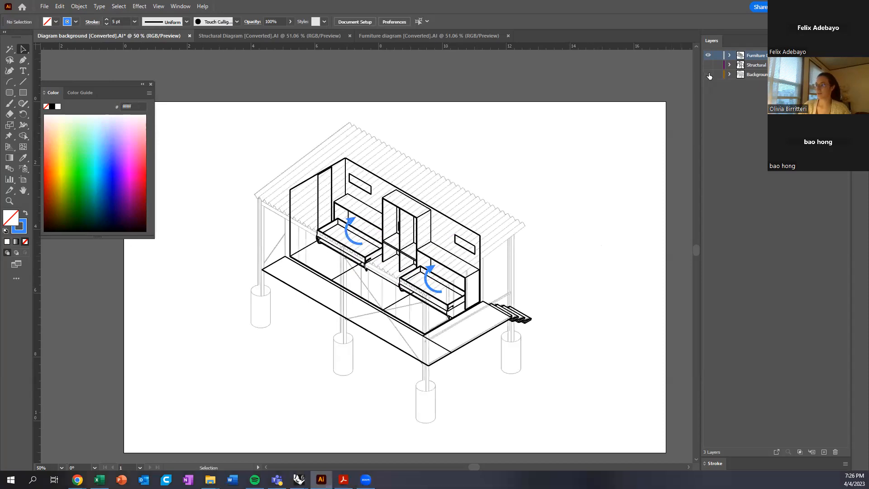
pyautogui.click(708, 74)
pyautogui.keyDown('alt'); pyautogui.scroll(-1, 316, 303); pyautogui.keyUp('alt')
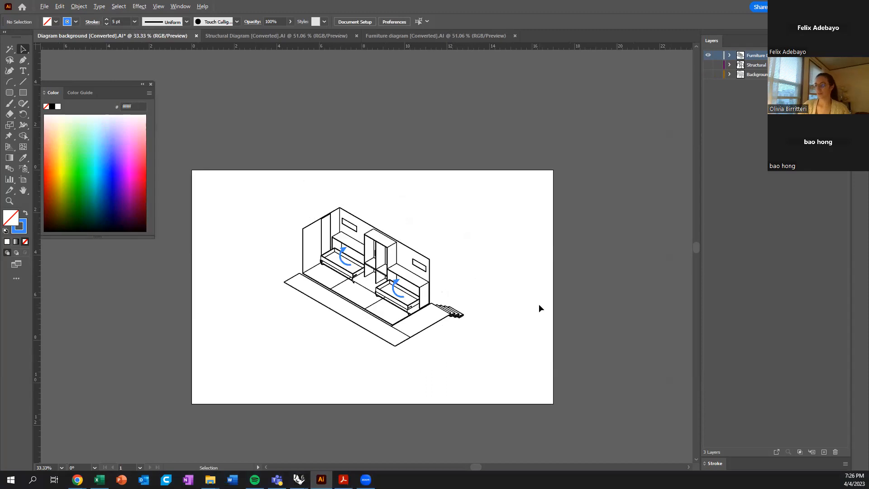